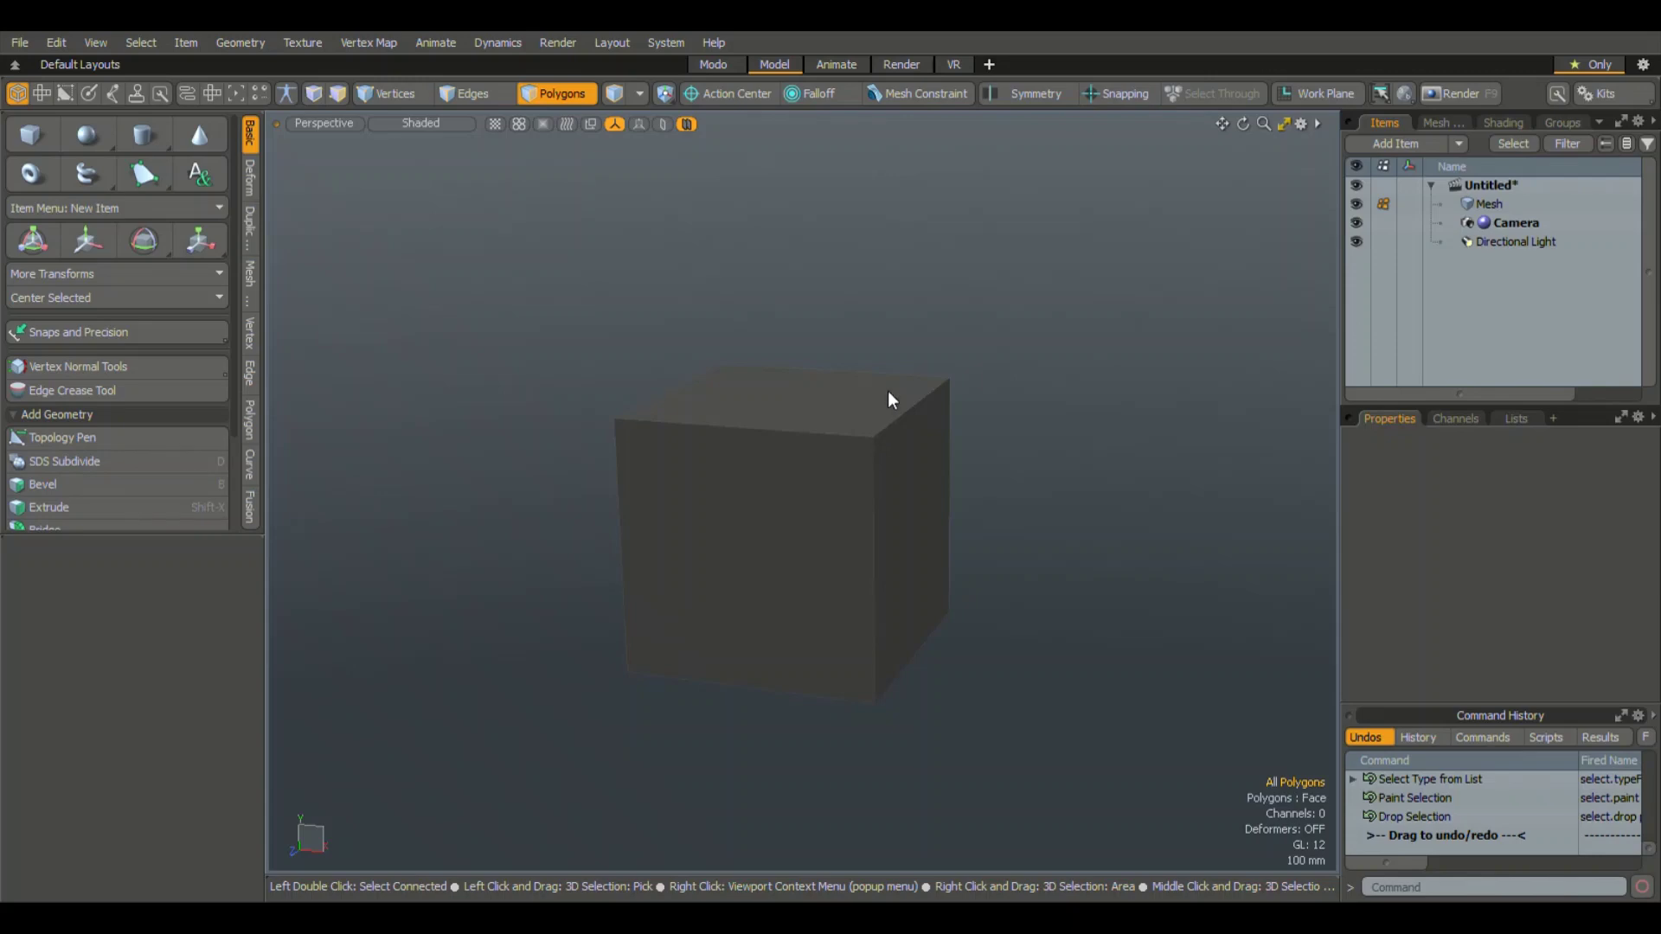
- Draw a cylinder beside the cube, scale it to 133% in Y and Z, and select its front cap
left_click_drag(756, 497, 926, 678)
left_click(149, 145)
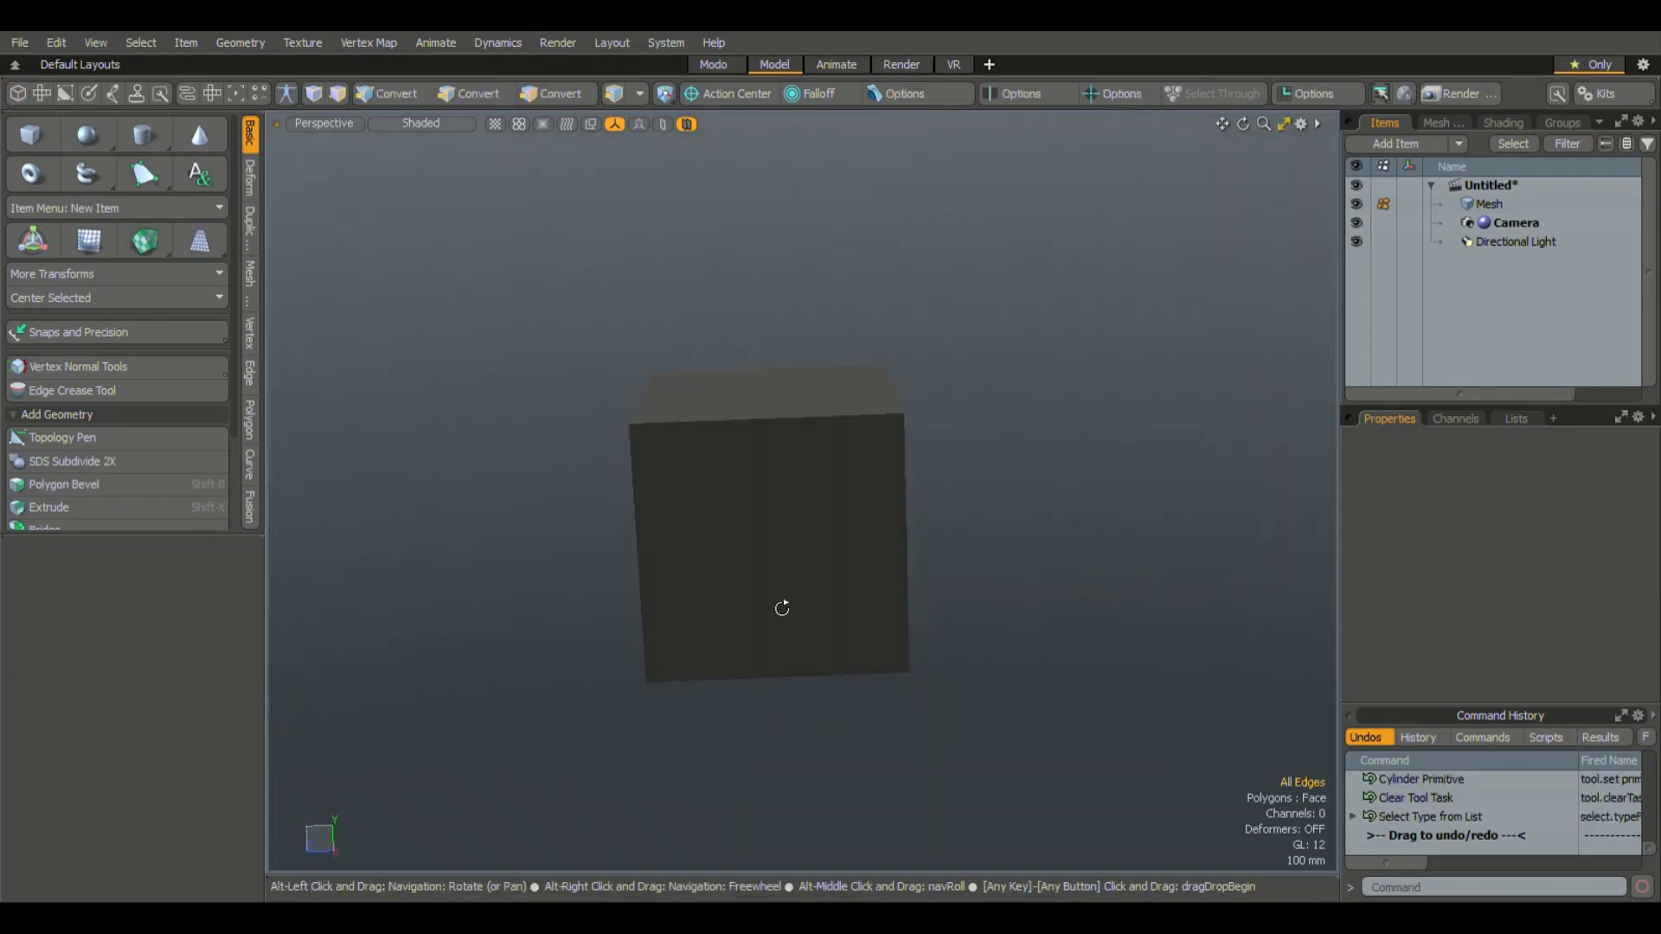
mouse_move(1000, 475)
left_mouse_down()
mouse_move(815, 475)
mouse_move(809, 545)
left_mouse_up()
key("y")
left_click_drag(848, 370, 1008, 616, "alt")
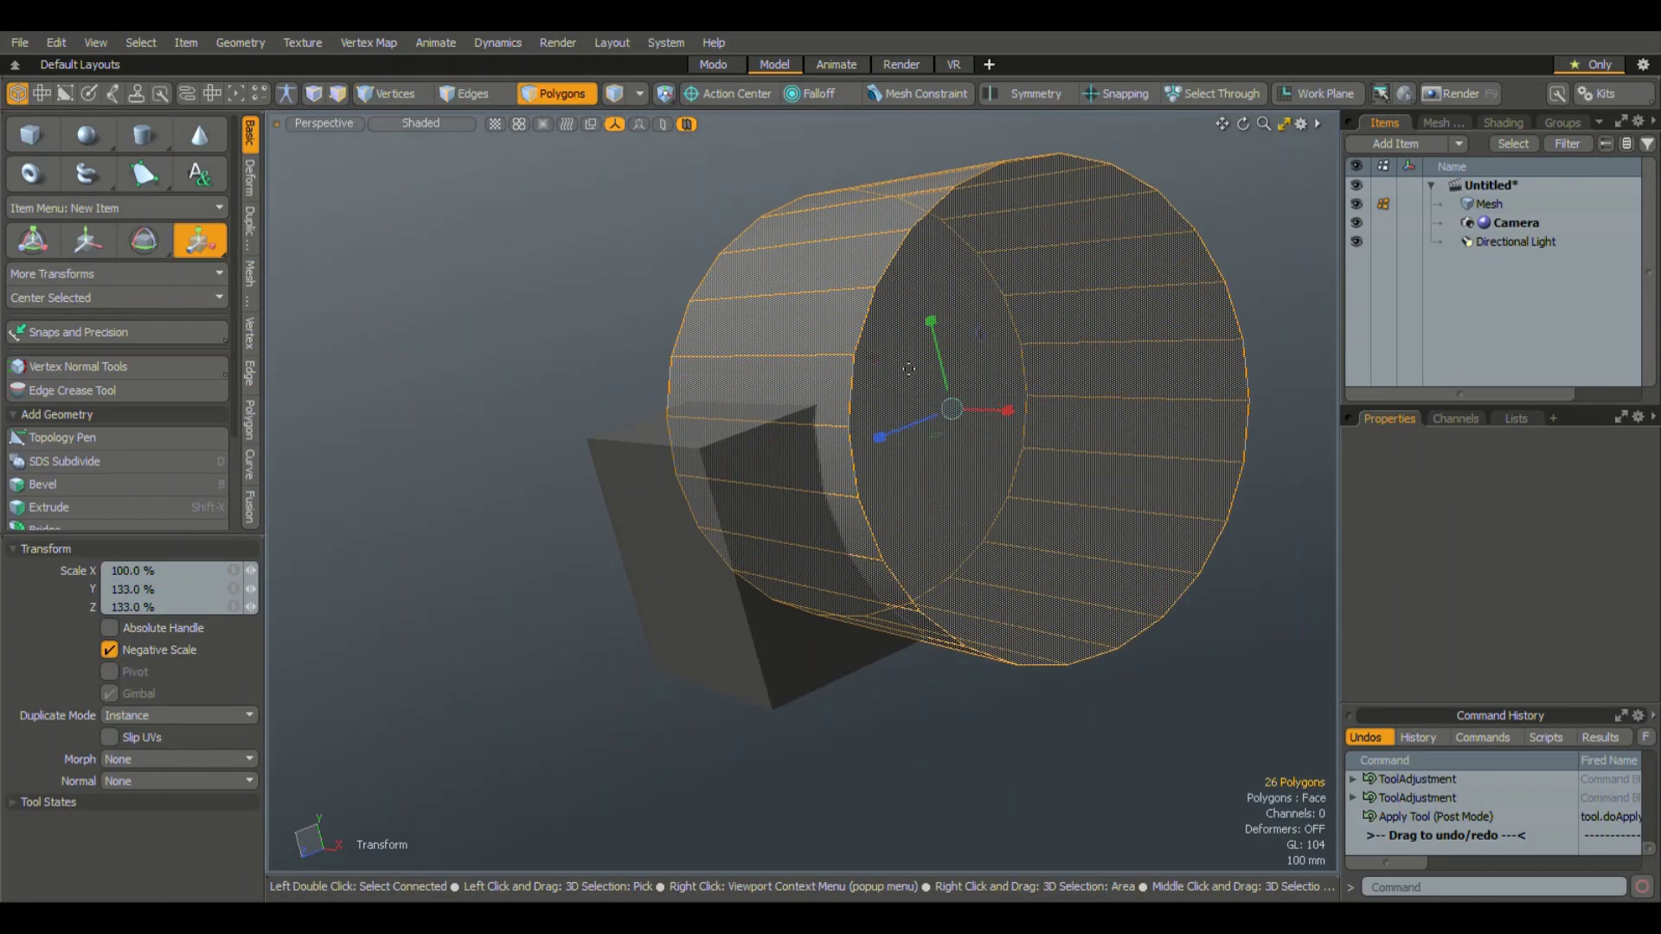
left_click(669, 586)
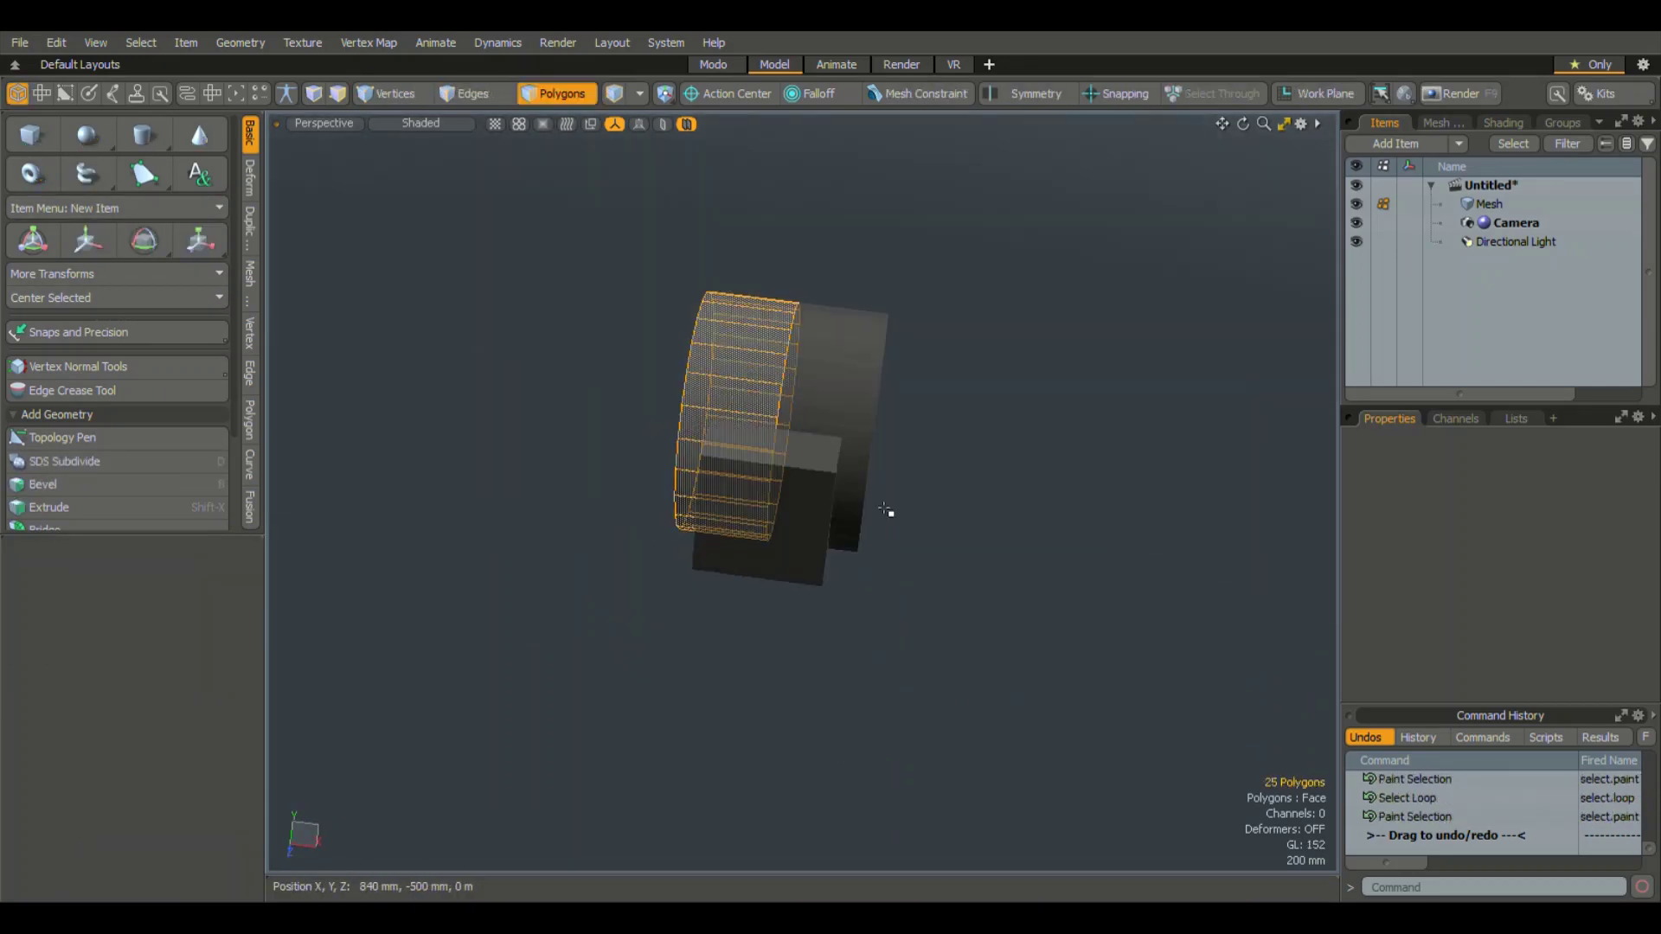
- Create a mirrored instance of the selected cylinder and make the main Mesh layer active
left_click(216, 169)
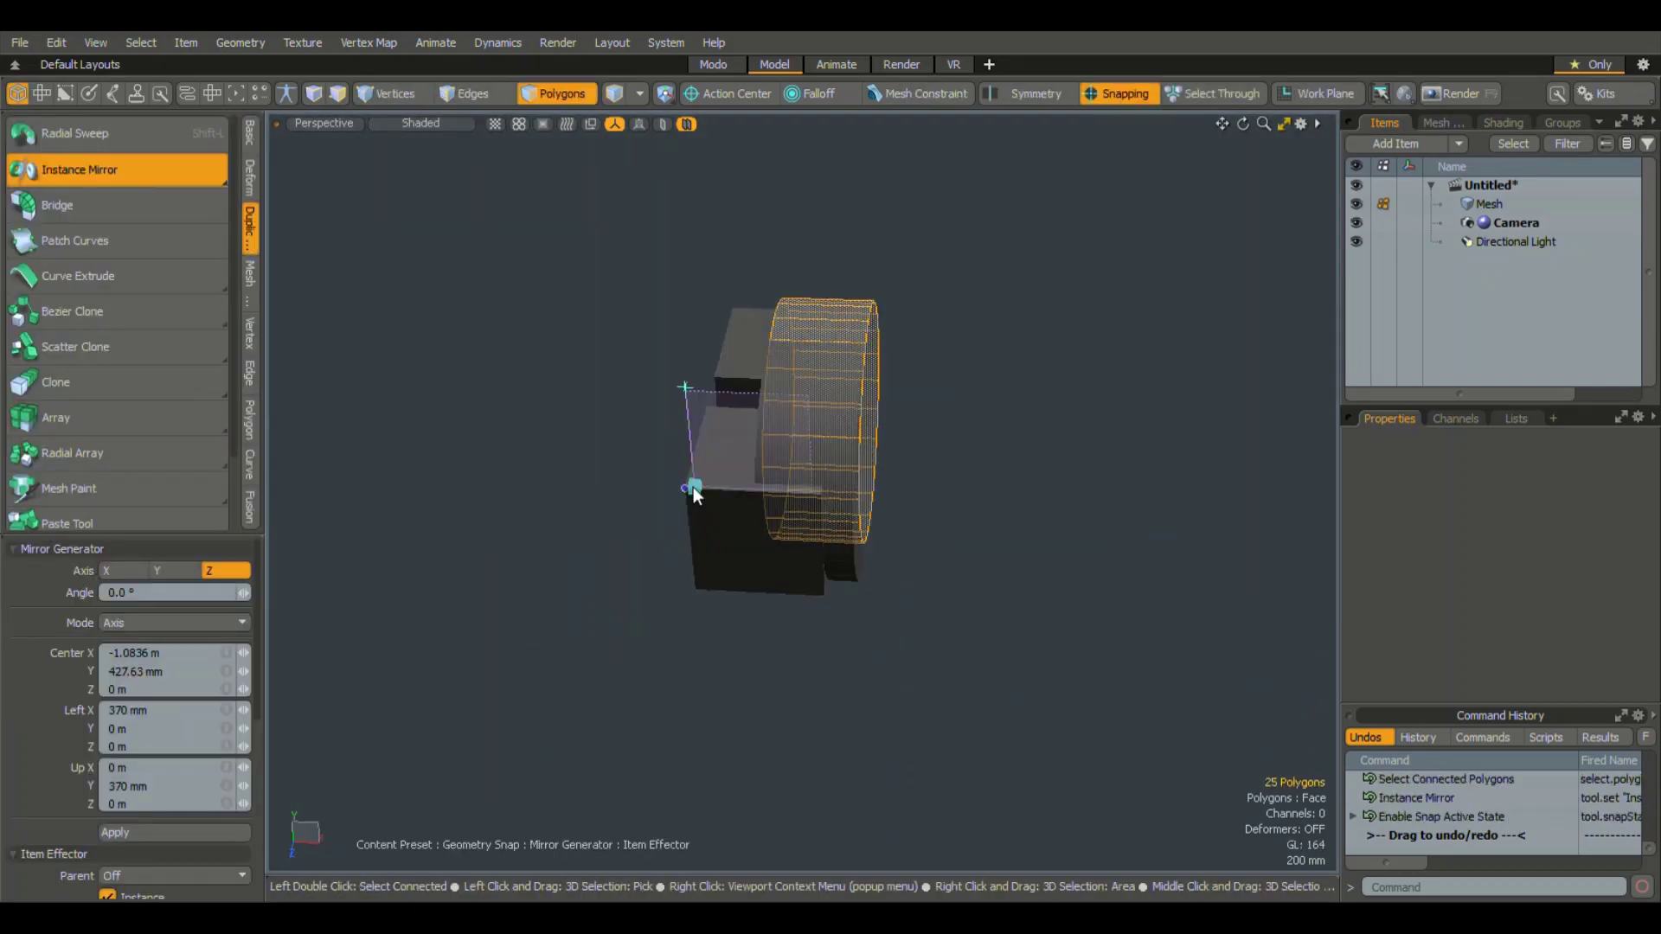
mouse_move(693, 486)
left_mouse_down()
mouse_move(660, 581)
mouse_move(900, 526)
left_mouse_up()
key("space")
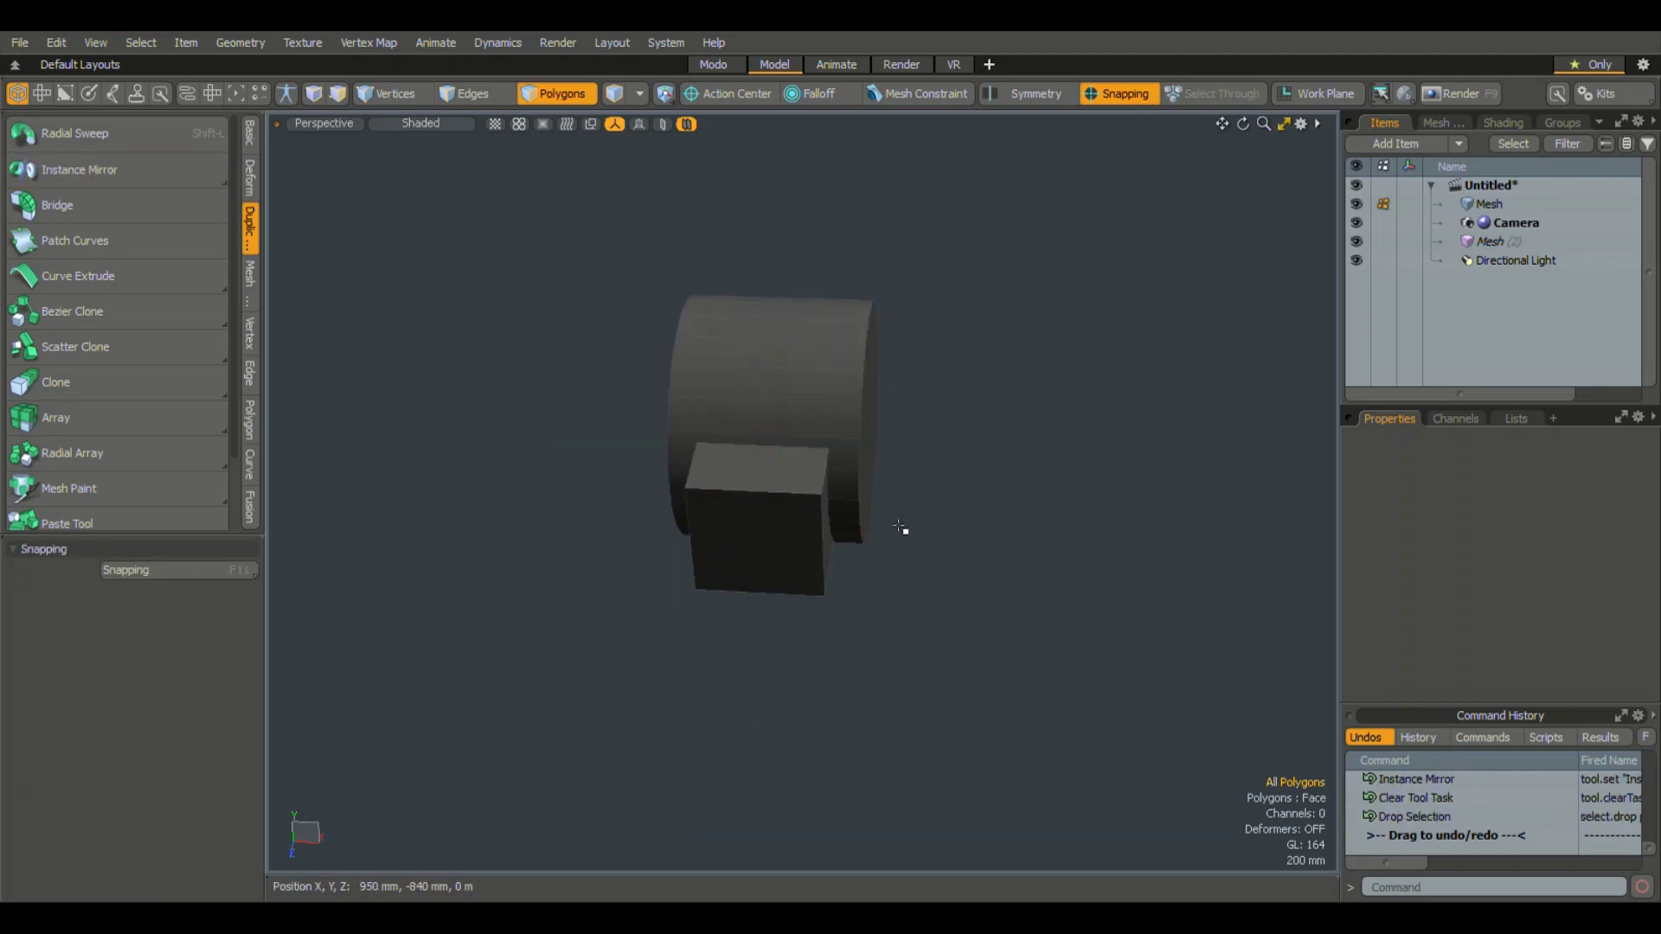
key("space")
left_click(1490, 204)
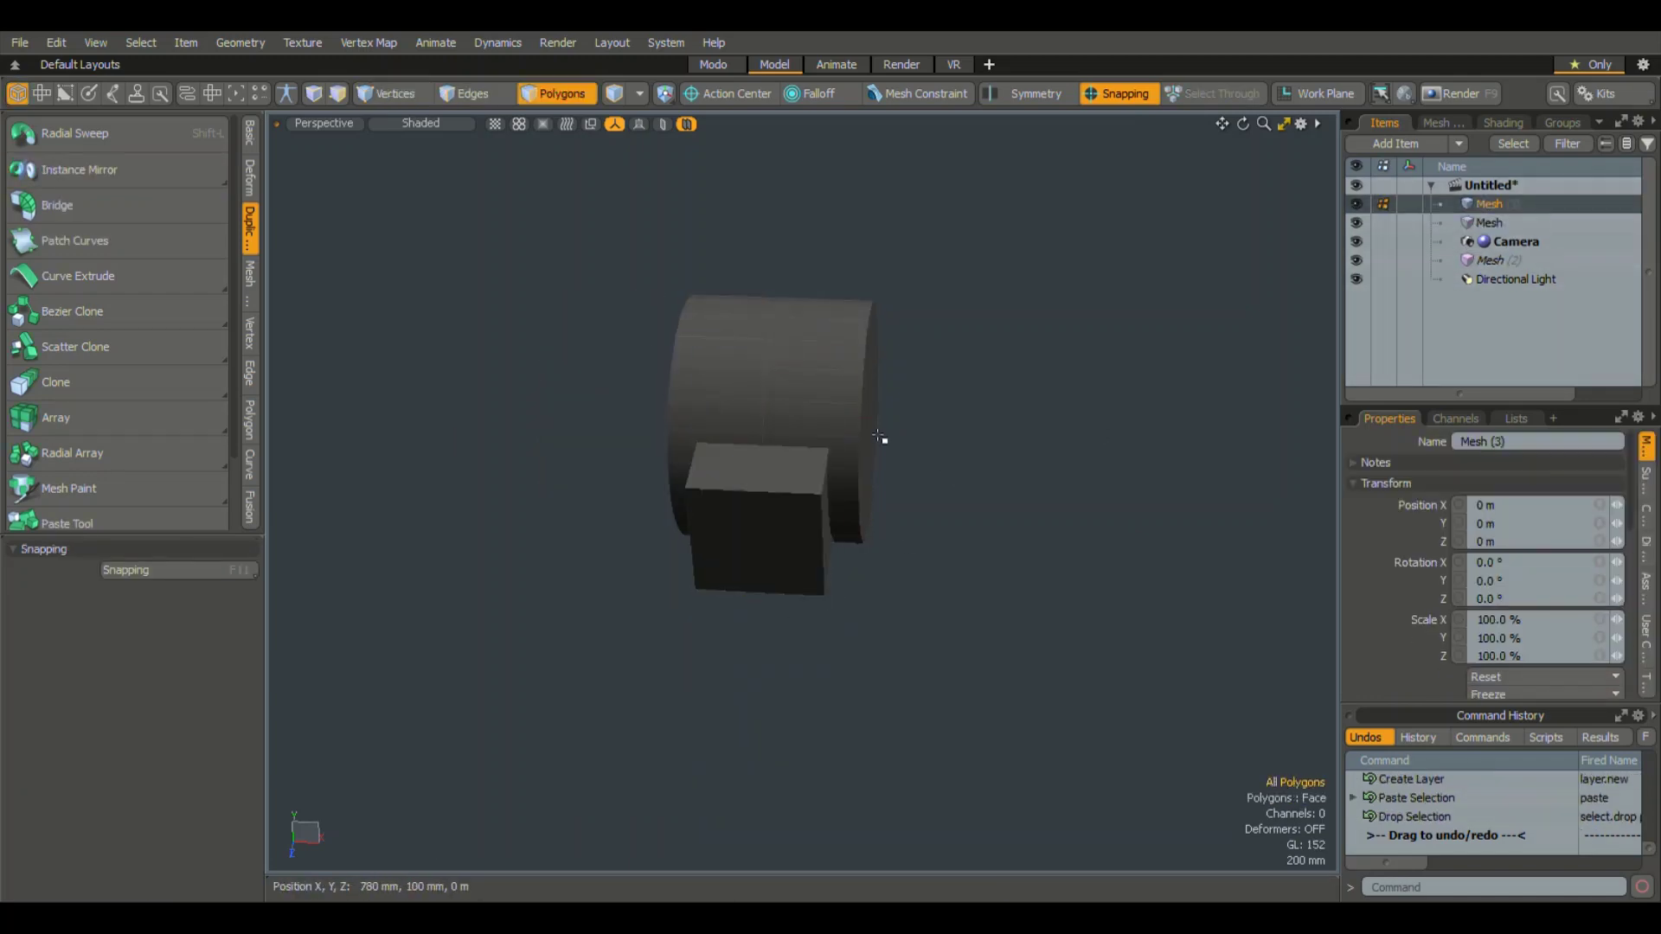
- Bevel the cylinder's end cap into stepped, tapered rings using repeated shifts and insets
left_click_drag(879, 439, 815, 568, "alt")
scroll(816, 512, "up", 3)
left_click(857, 416)
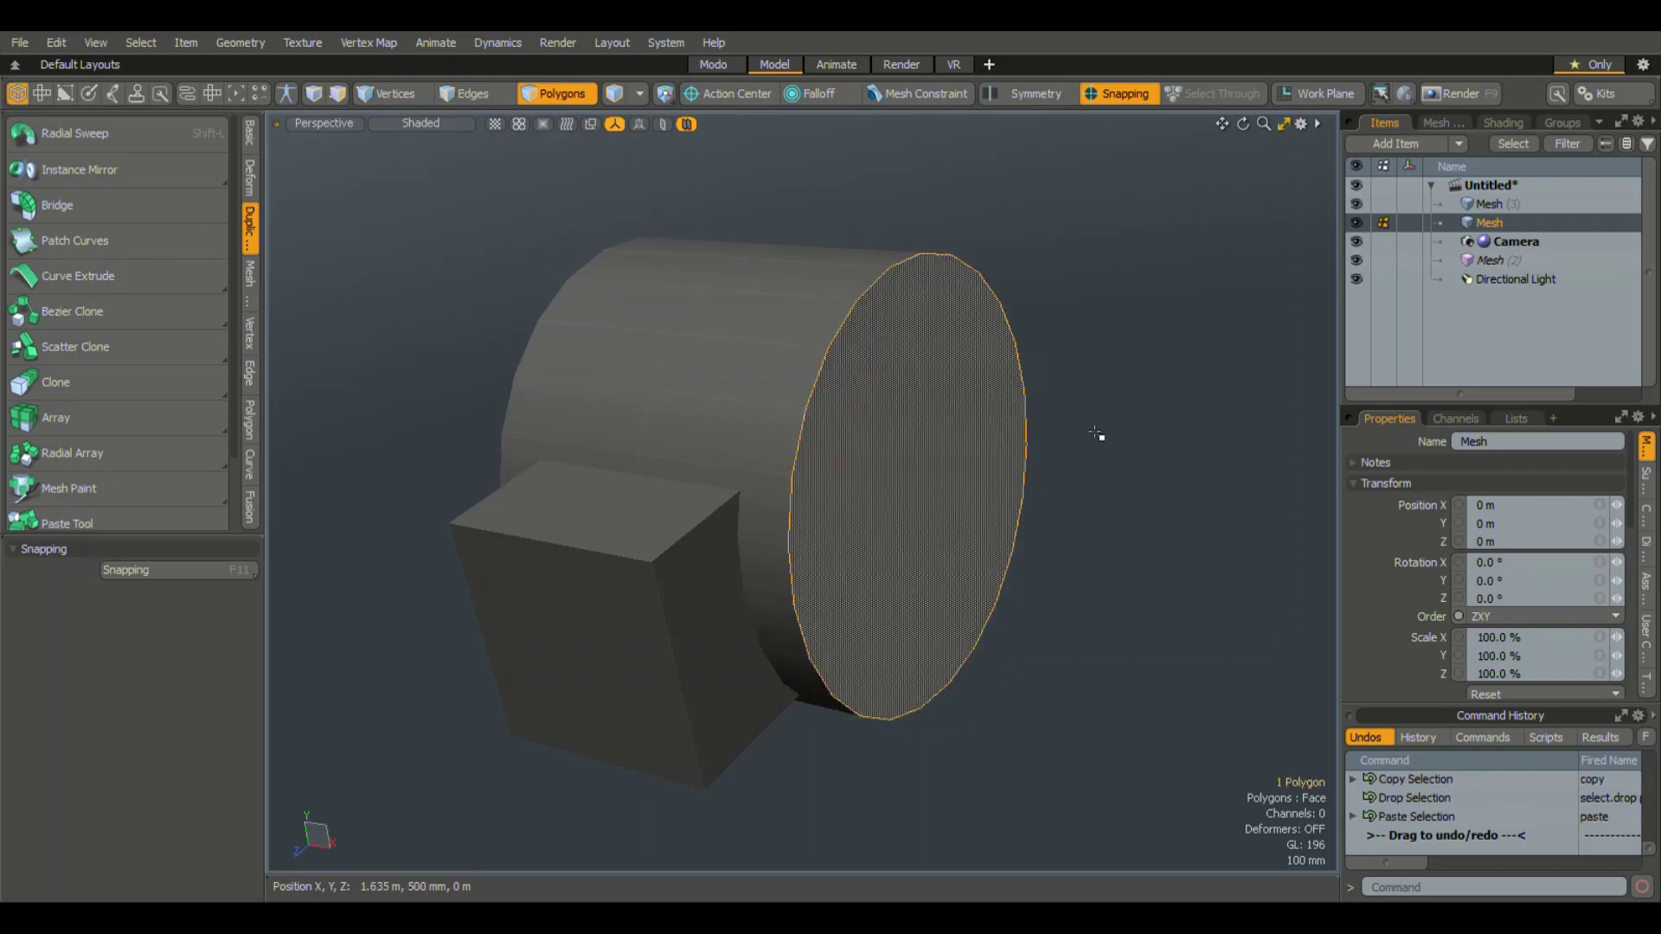
key("b")
left_click_drag(1096, 435, 1081, 428)
left_click_drag(1015, 501, 1167, 523)
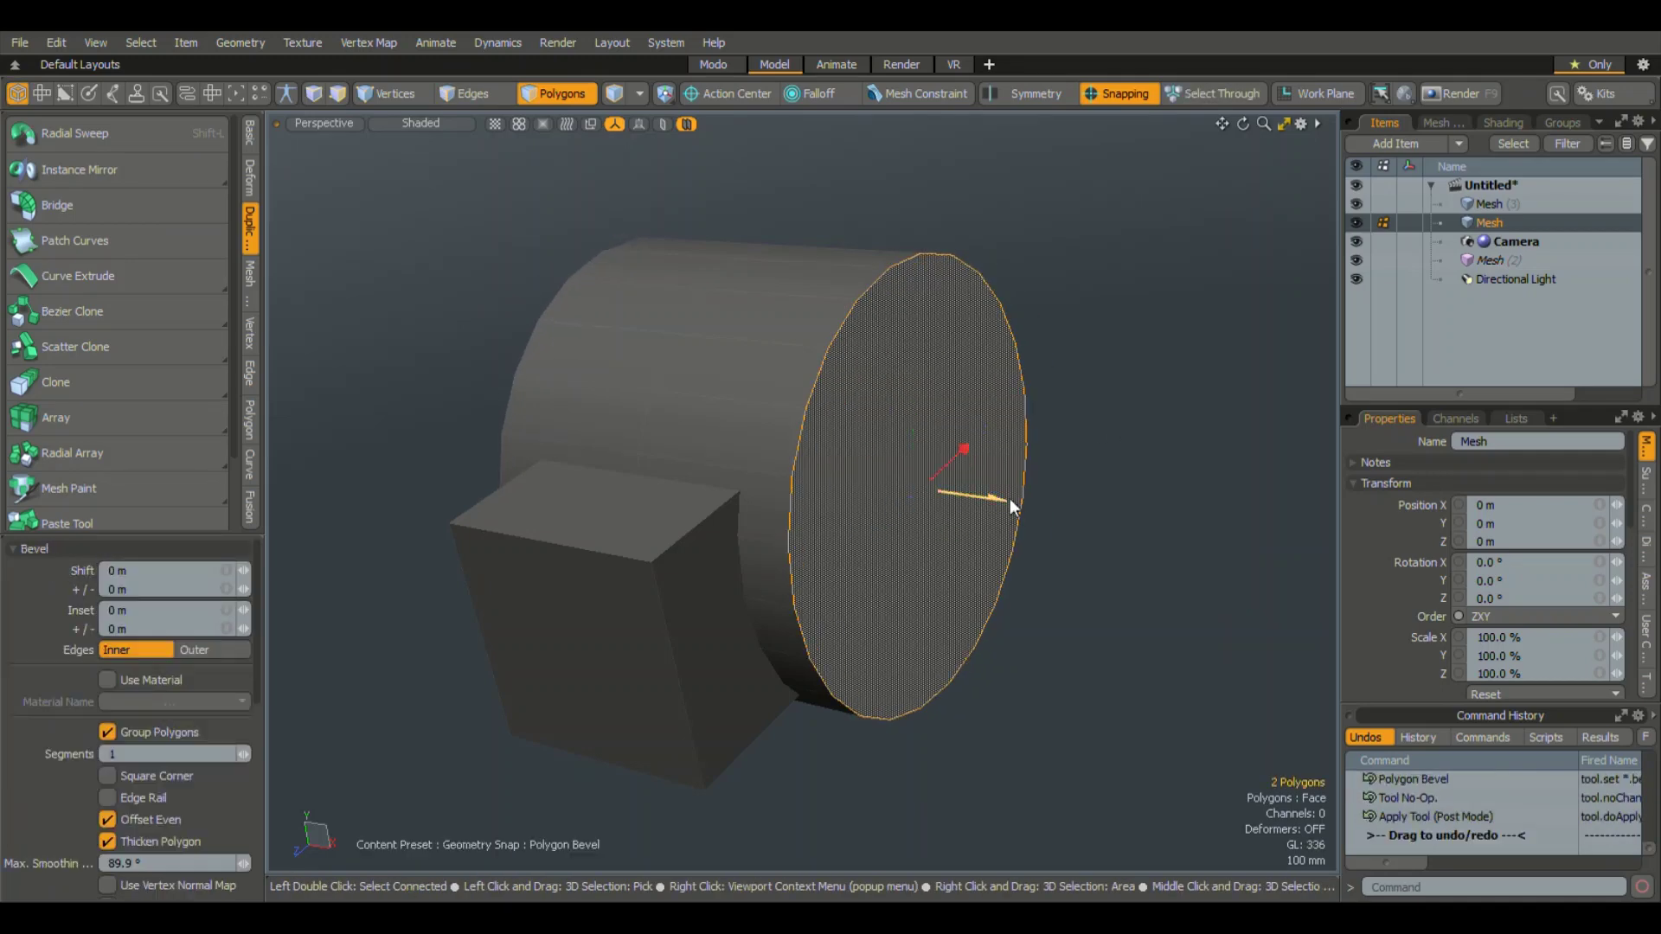
left_click_drag(1126, 470, 1020, 485)
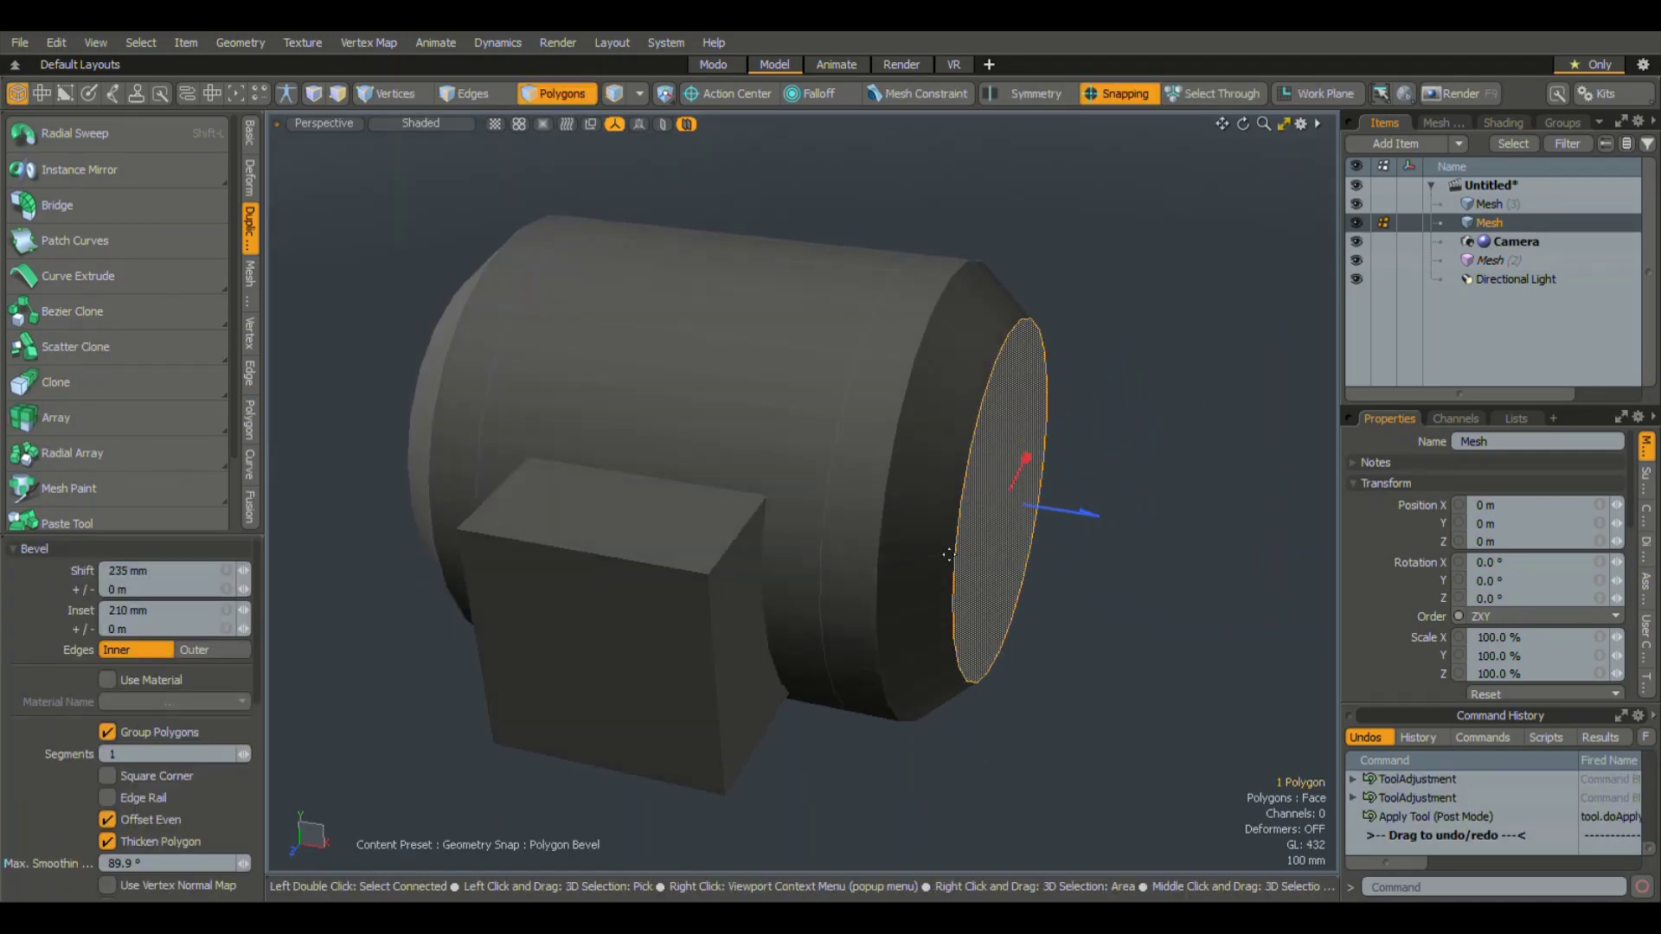
scroll(857, 519, "down", 3)
scroll(856, 519, "down", 3)
left_click_drag(967, 549, 871, 538)
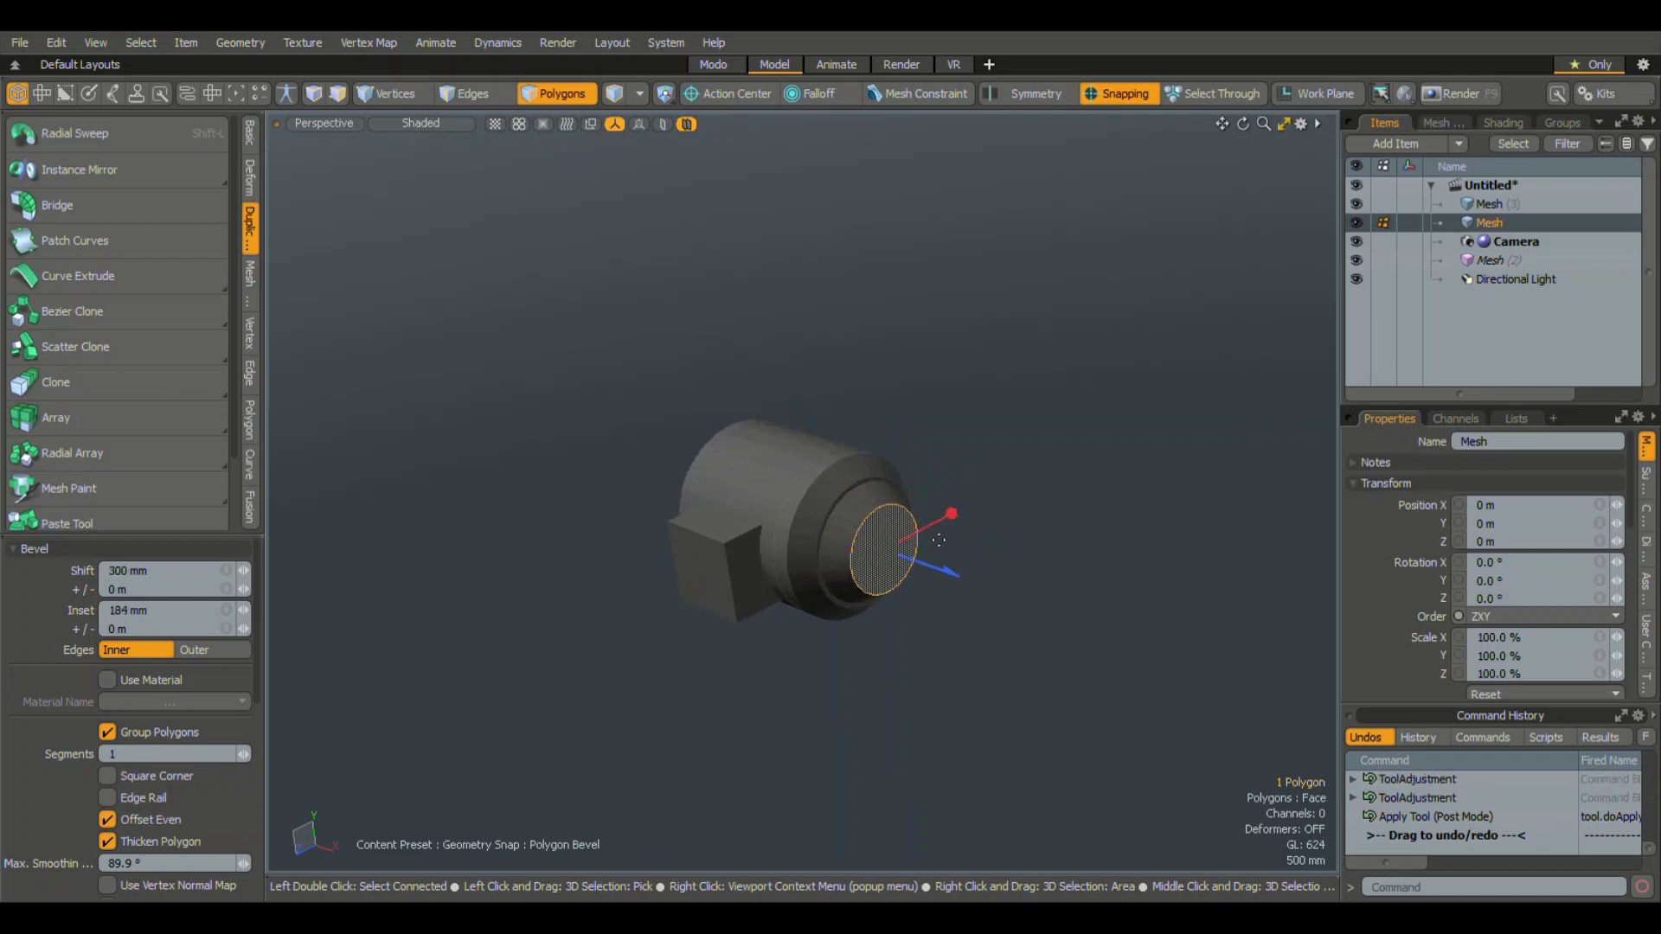
scroll(872, 538, "up", 5)
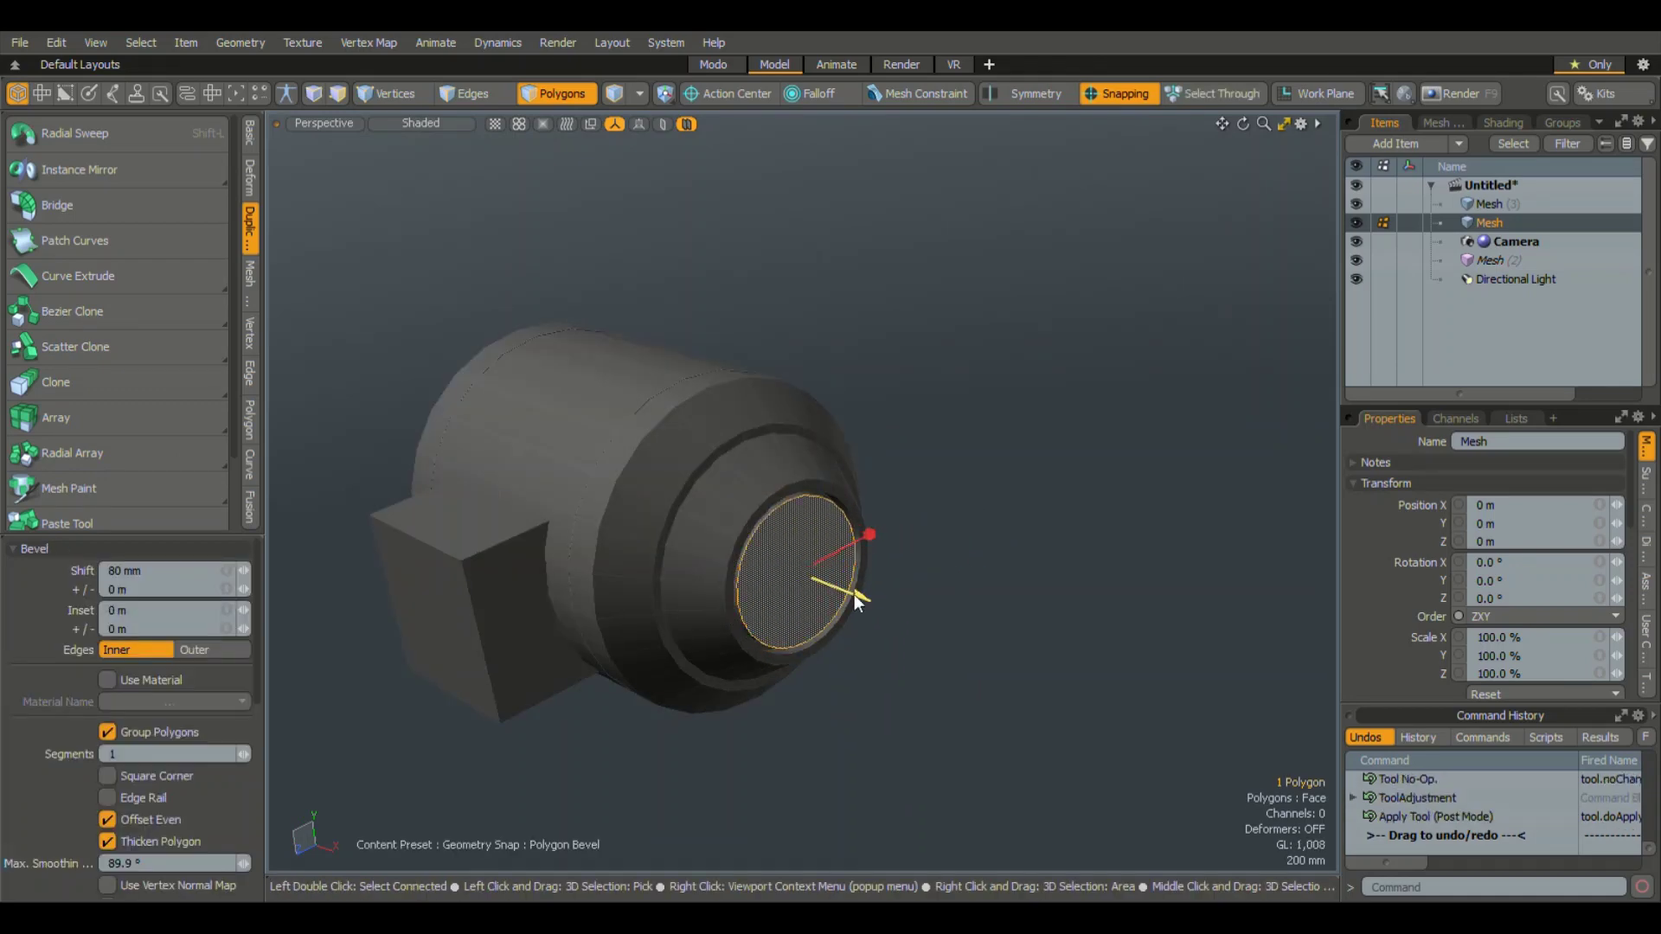
key("space")
scroll(545, 593, "down", 3)
- Select the connected front-end polygons and bevel them back onto the motor body
mouse_move(545, 593)
left_mouse_down("alt")
mouse_move(819, 556)
mouse_move(593, 556)
left_mouse_up("alt")
double_click(819, 557)
key("b")
key("space")
left_click(1129, 170)
- Mirror the front end's connected polygons onto the opposite end of the cylinder
left_click_drag(459, 449, 782, 398, "alt")
double_click(782, 397)
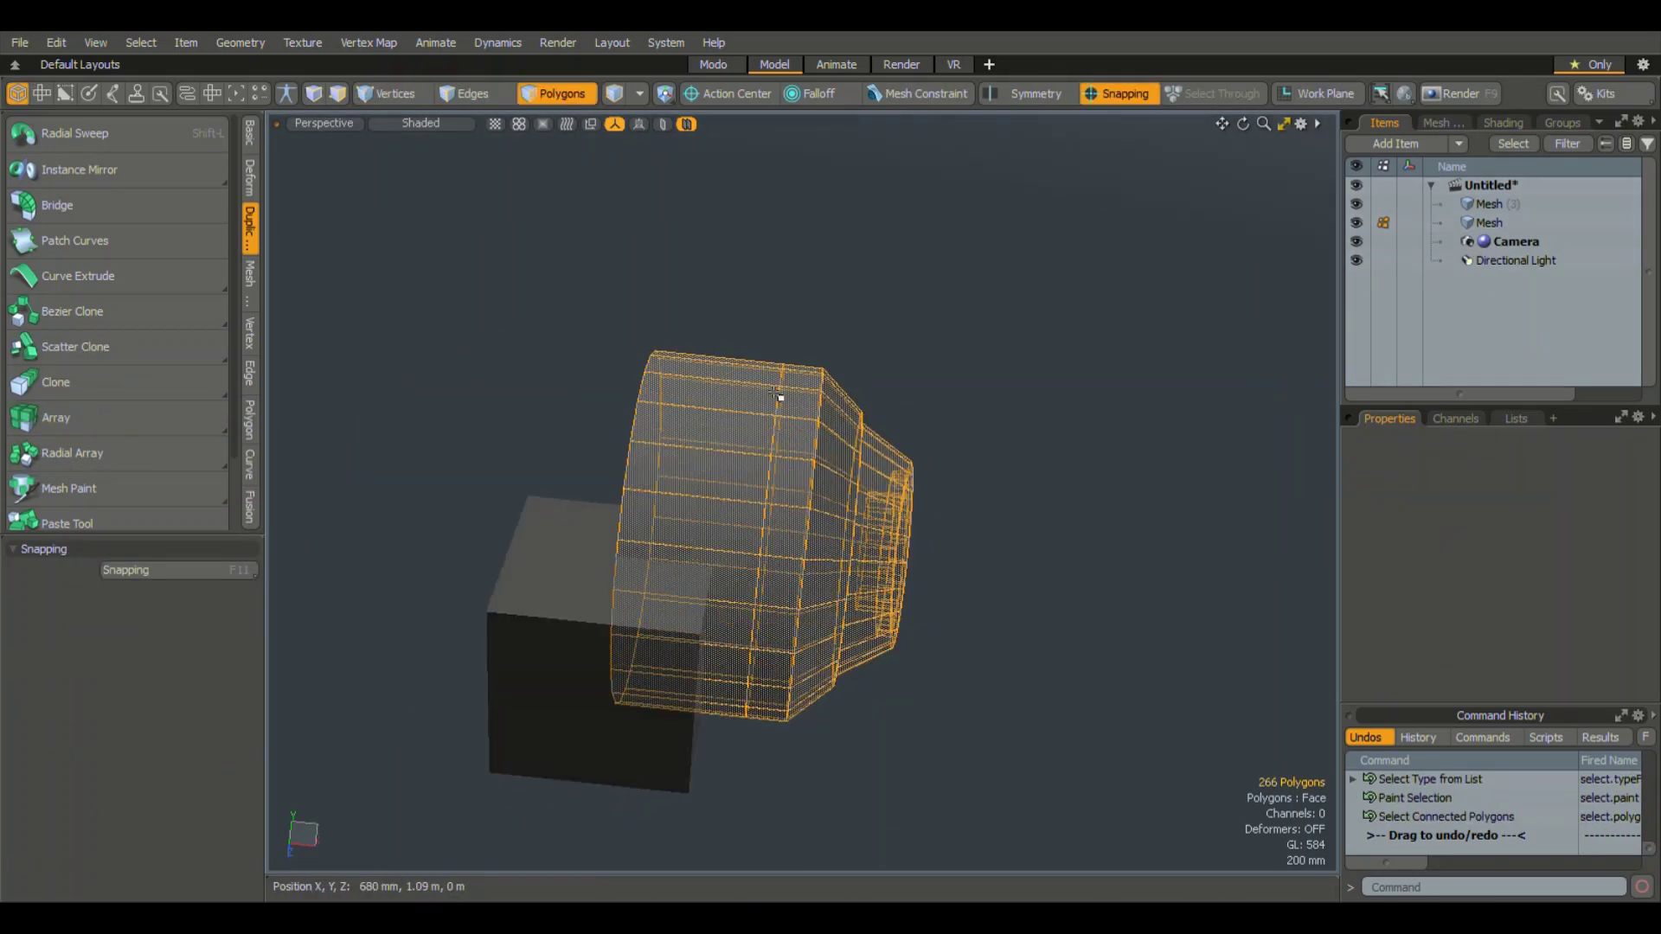
left_click(78, 170)
key("space")
mouse_move(623, 482)
left_mouse_down("alt")
mouse_move(877, 716)
mouse_move(513, 616)
mouse_move(740, 433)
left_mouse_up("alt")
key("3")
- Scale the side terminal box and move it to the left along X
left_click_drag(742, 429, 761, 399)
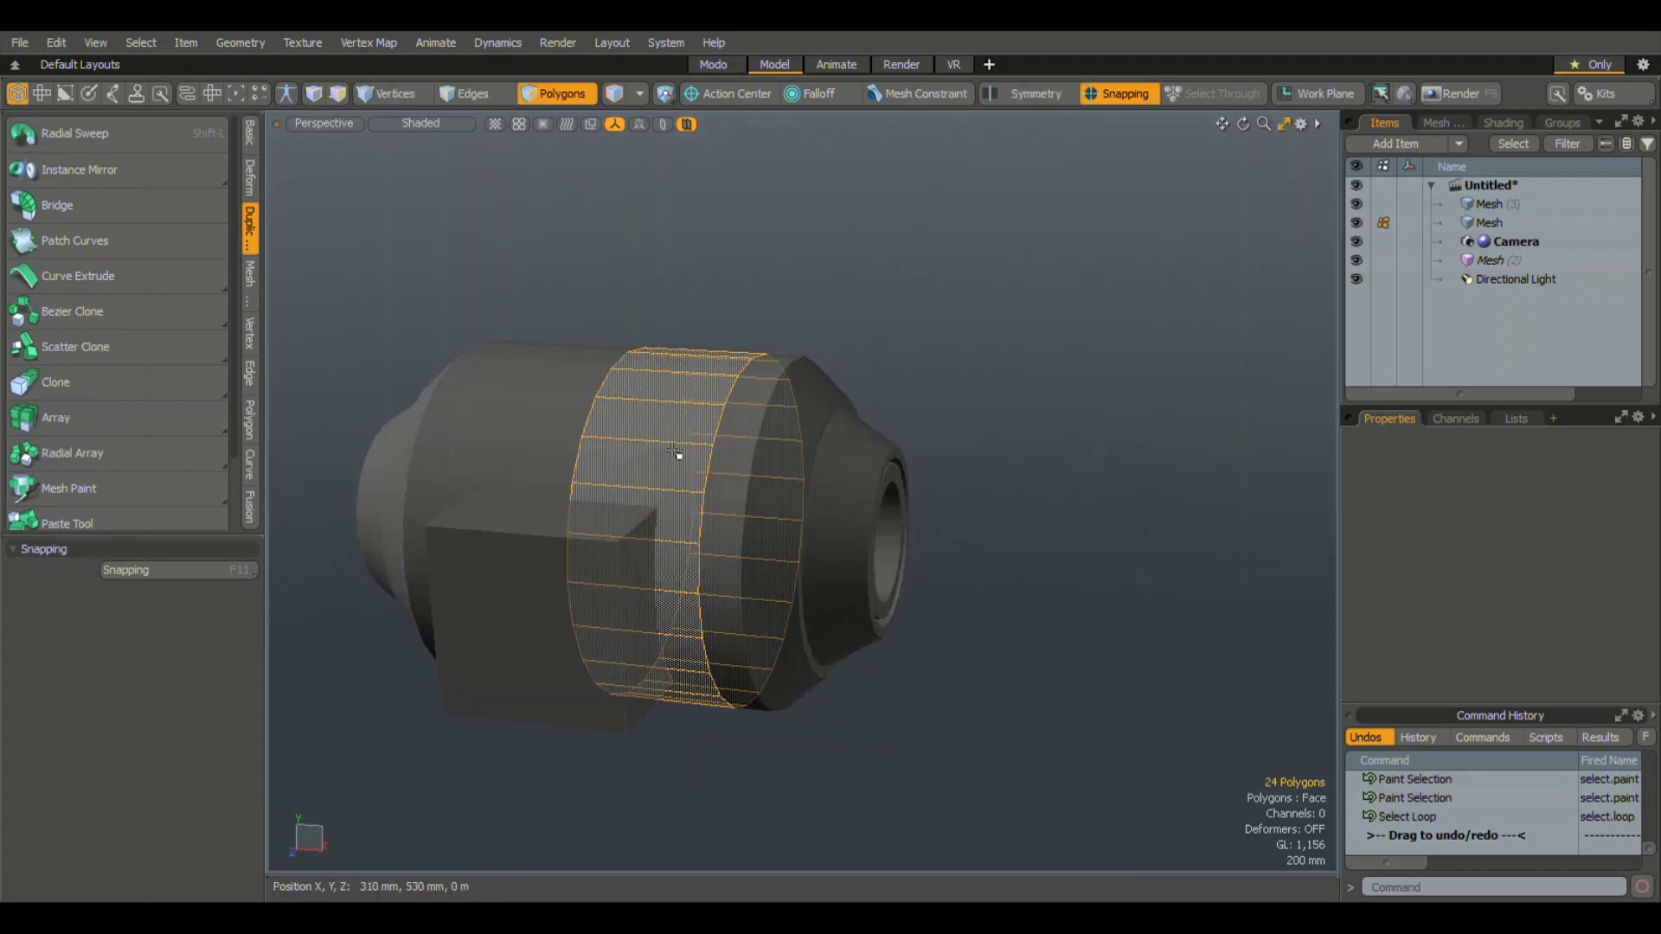
key("r")
mouse_move(674, 451)
left_mouse_down("alt")
mouse_move(642, 586)
mouse_move(709, 478)
left_mouse_up("alt")
double_click(709, 478)
key("r")
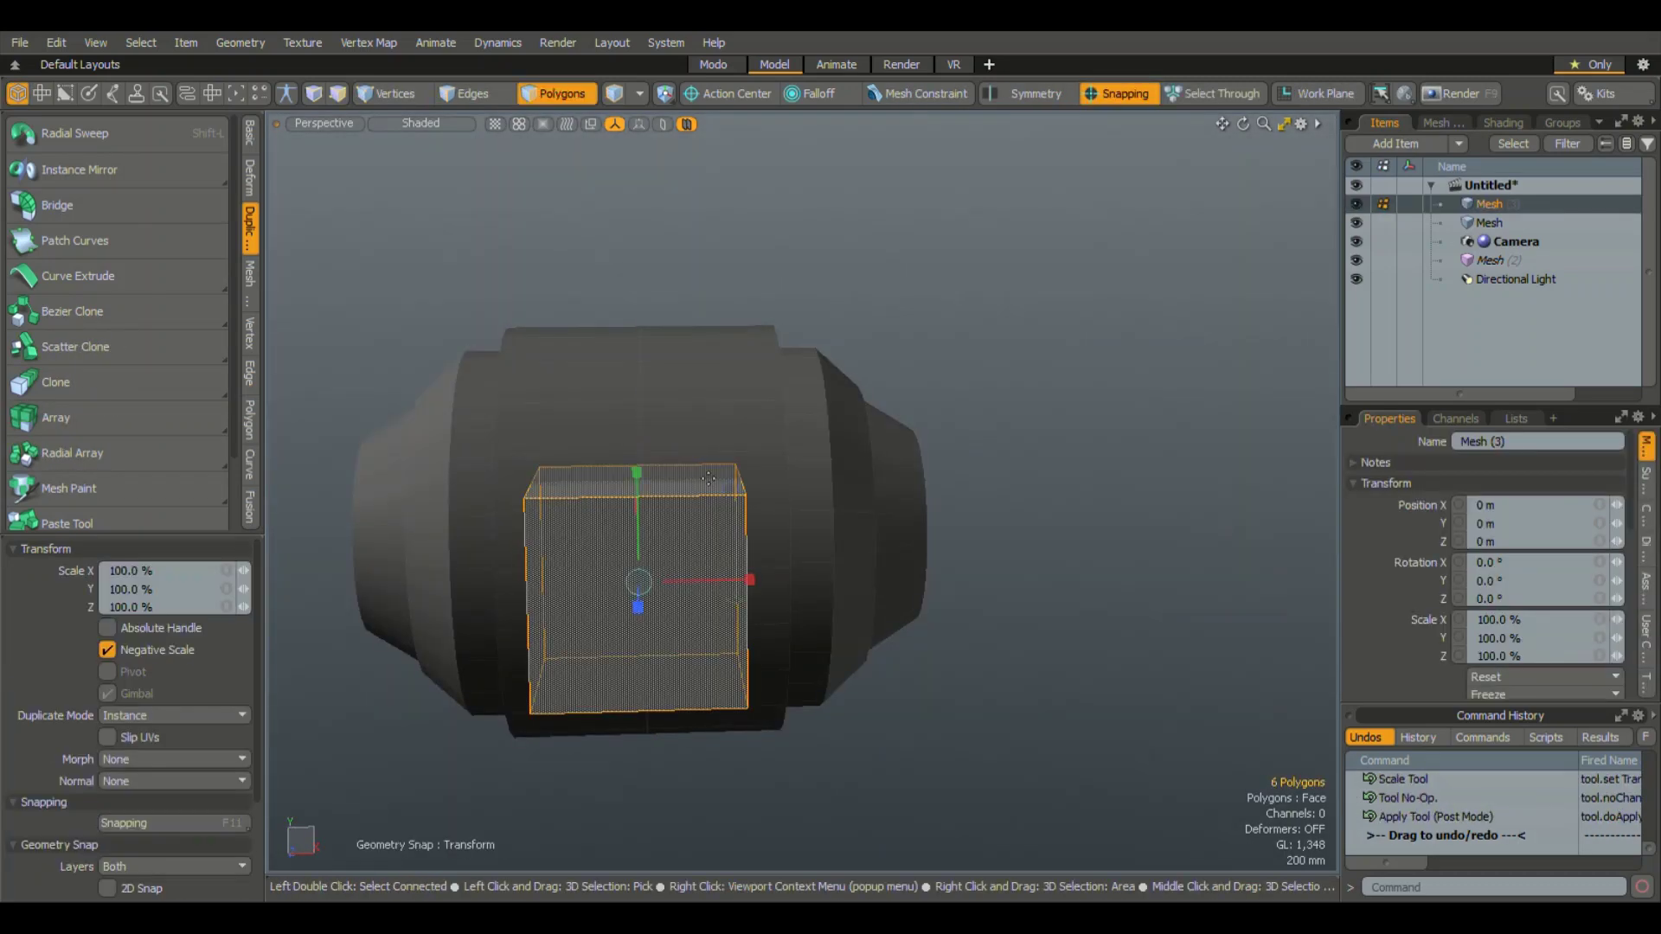
key("w")
mouse_move(865, 584)
left_mouse_down()
mouse_move(686, 583)
mouse_move(762, 609)
mouse_move(657, 597)
left_mouse_up()
key("r")
scroll(606, 605, "up", 5)
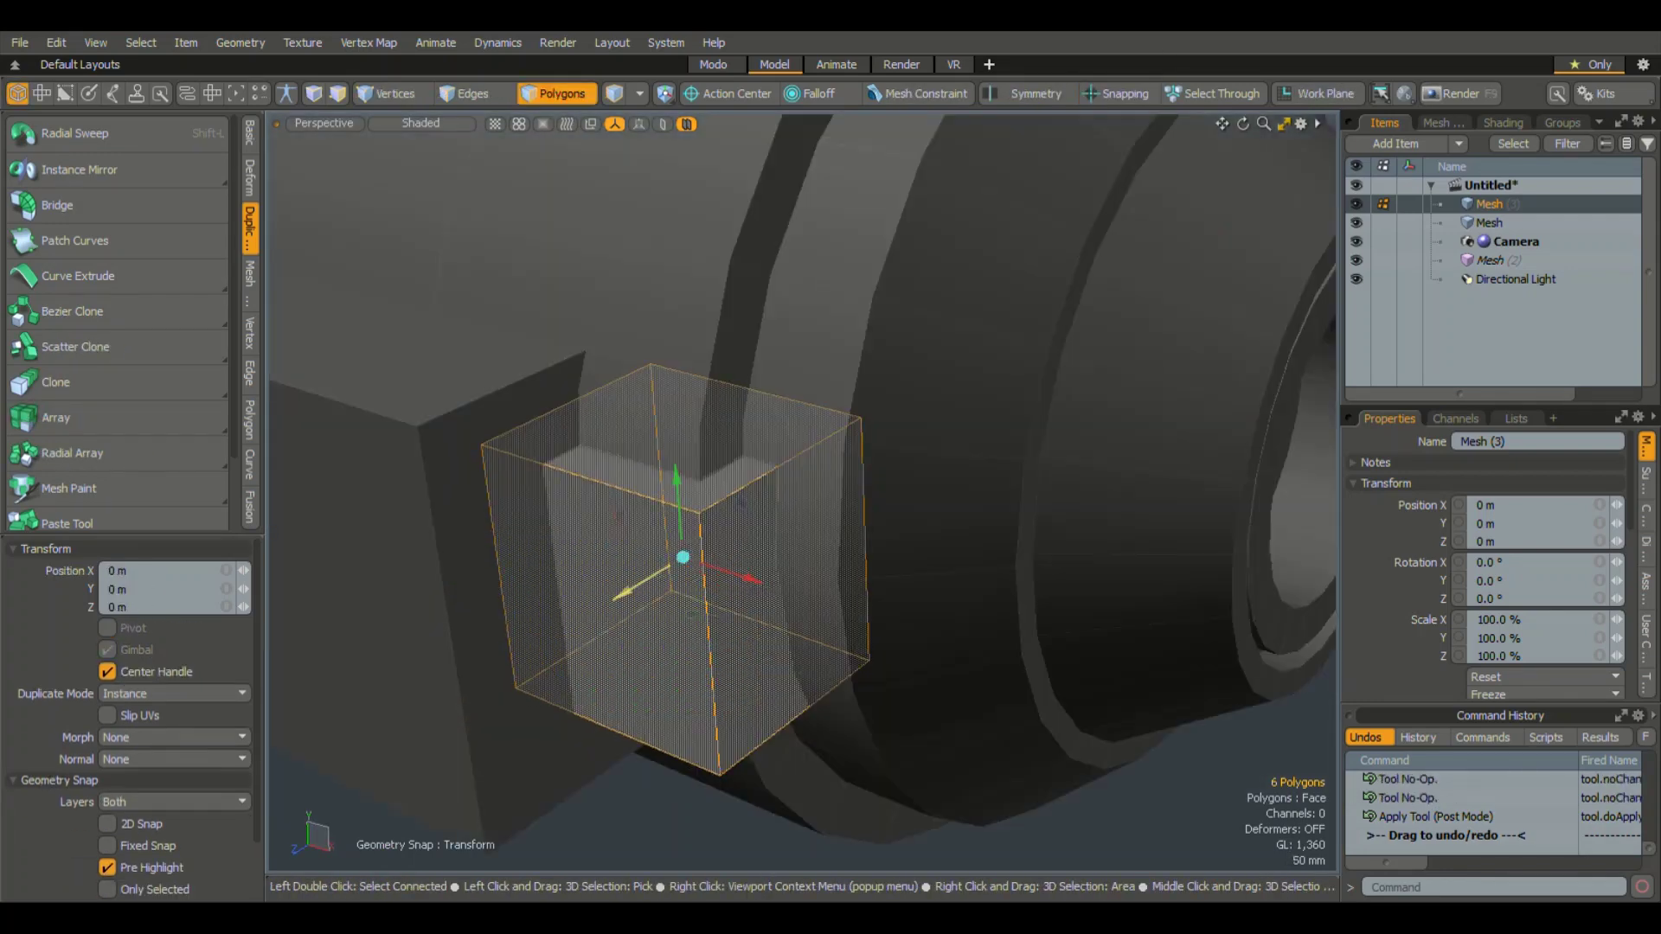
left_click(701, 634)
scroll(741, 482, "down", 8)
- Draw a small shaft cylinder on the body face, position it, then select the body polygons
left_click(1044, 575)
mouse_move(1044, 575)
left_mouse_down("alt")
mouse_move(830, 536)
mouse_move(843, 571)
left_mouse_up("alt")
key("space")
scroll(709, 471, "up", 5)
key("w")
mouse_move(709, 472)
left_mouse_down("alt")
mouse_move(744, 555)
mouse_move(931, 574)
mouse_move(745, 550)
mouse_move(830, 436)
mouse_move(747, 580)
left_mouse_up("alt")
key("space")
key("3")
double_click(747, 580)
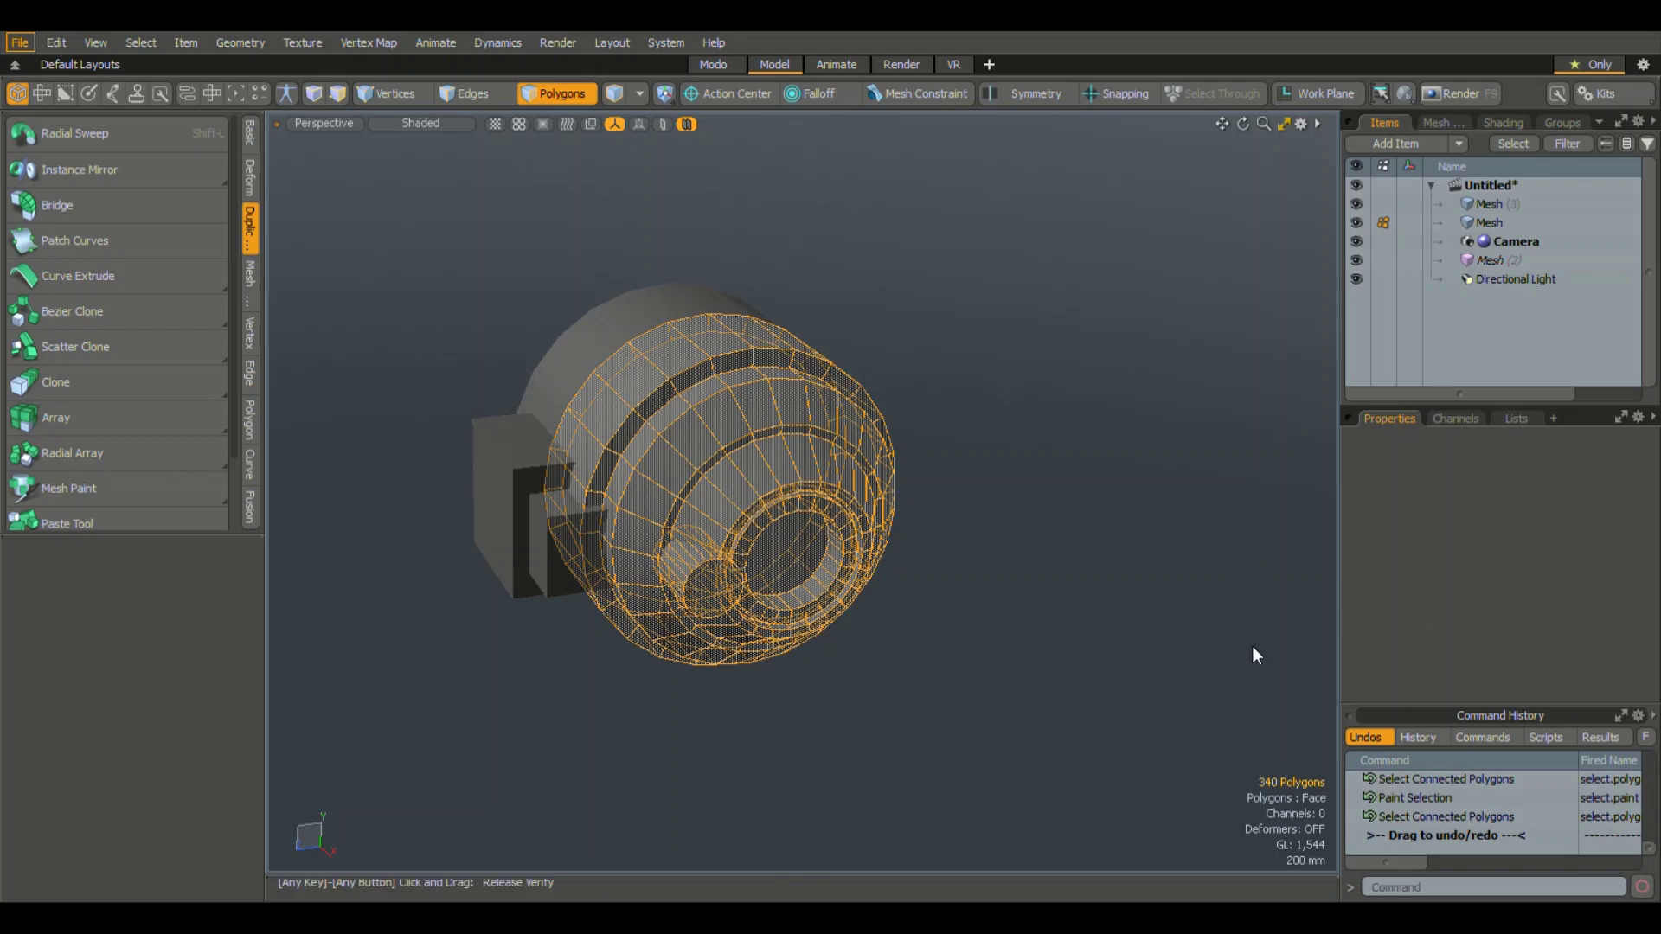
- Give the motor body a green material (diffuse 0.0, 0.82, 0.41) and start the render preview
key("4")
left_click(660, 658)
left_click_drag(660, 657, 952, 562, "alt")
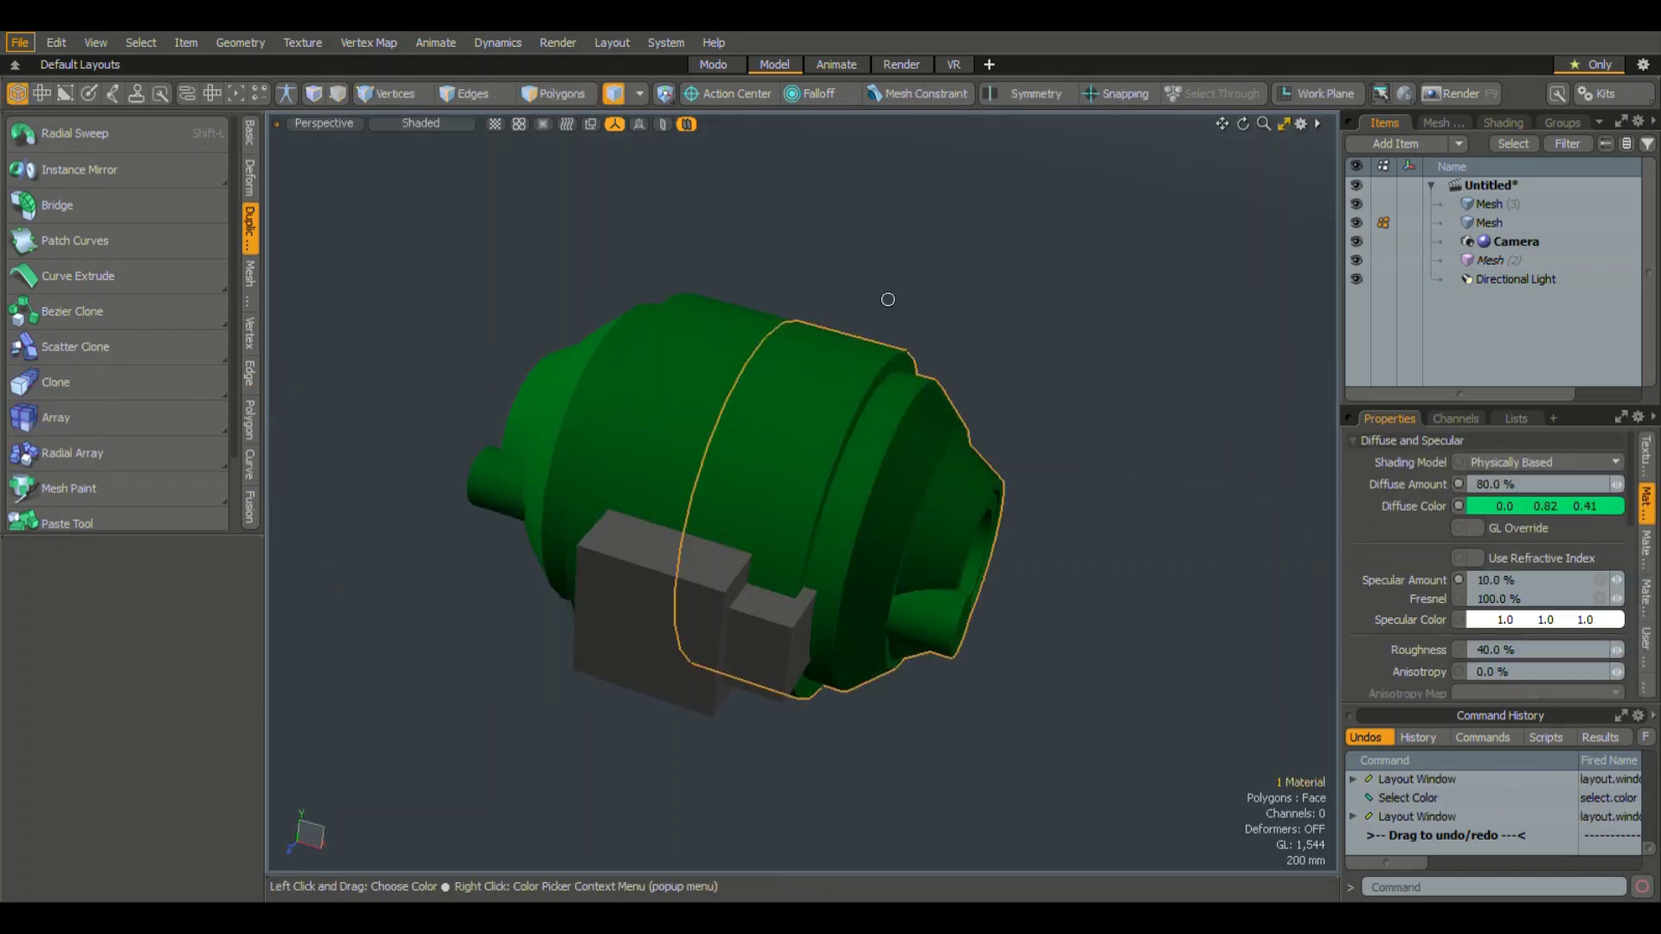
left_click(901, 64)
left_click(475, 297)
type("90")
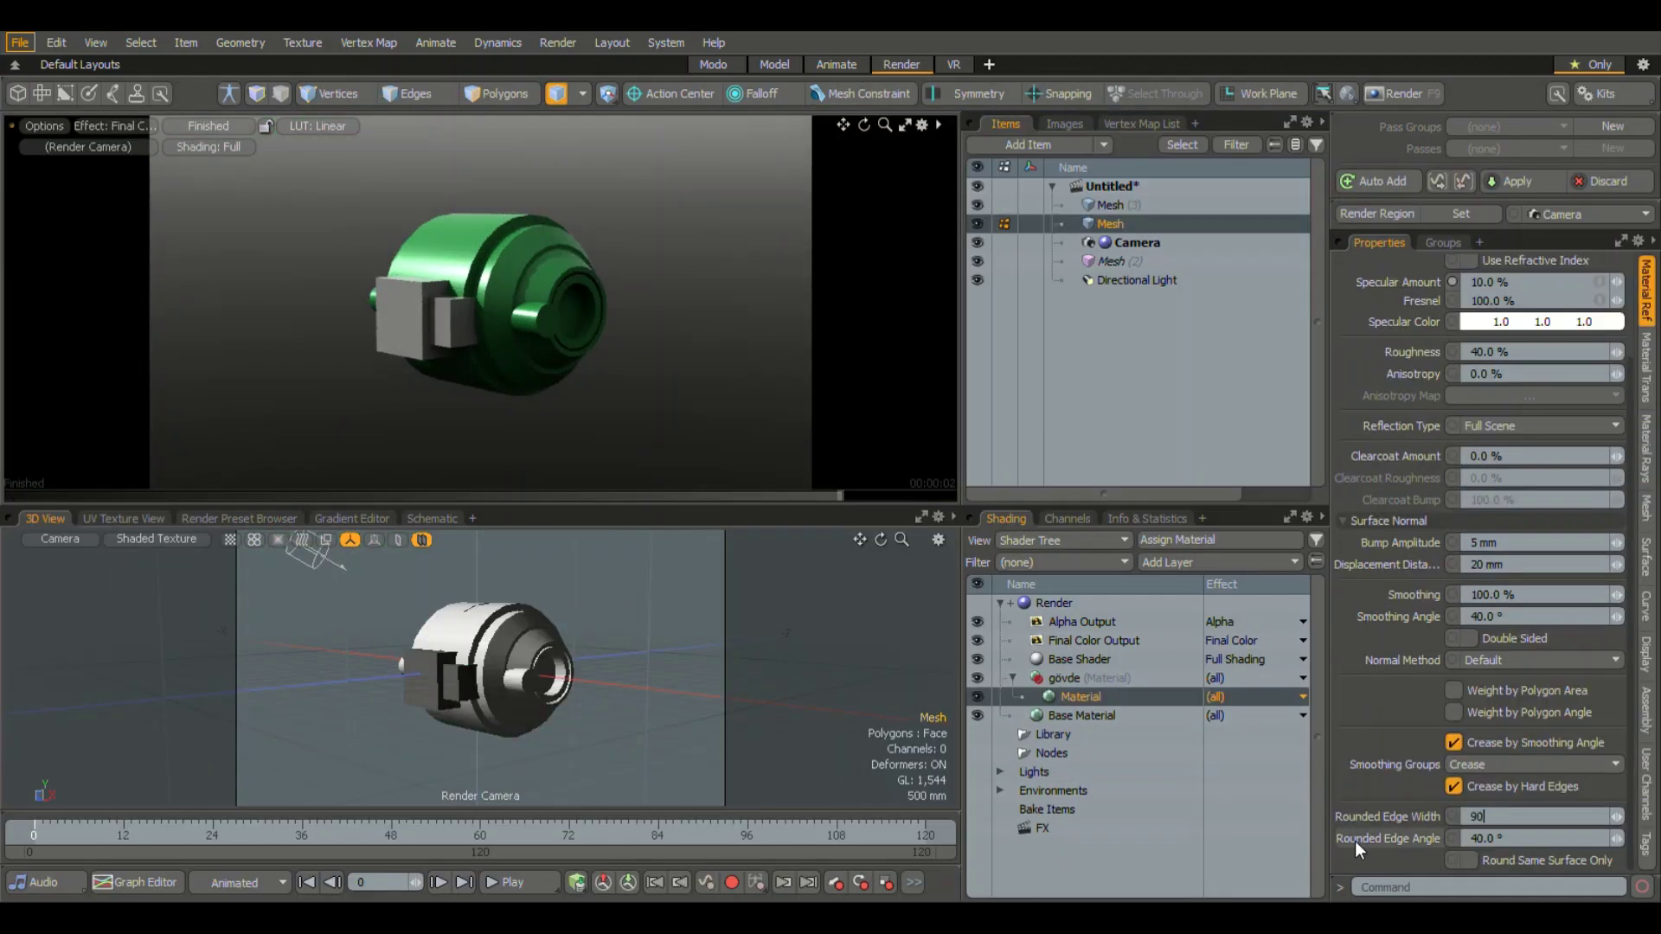
left_click_drag(484, 329, 568, 370, "alt")
left_click(1111, 260)
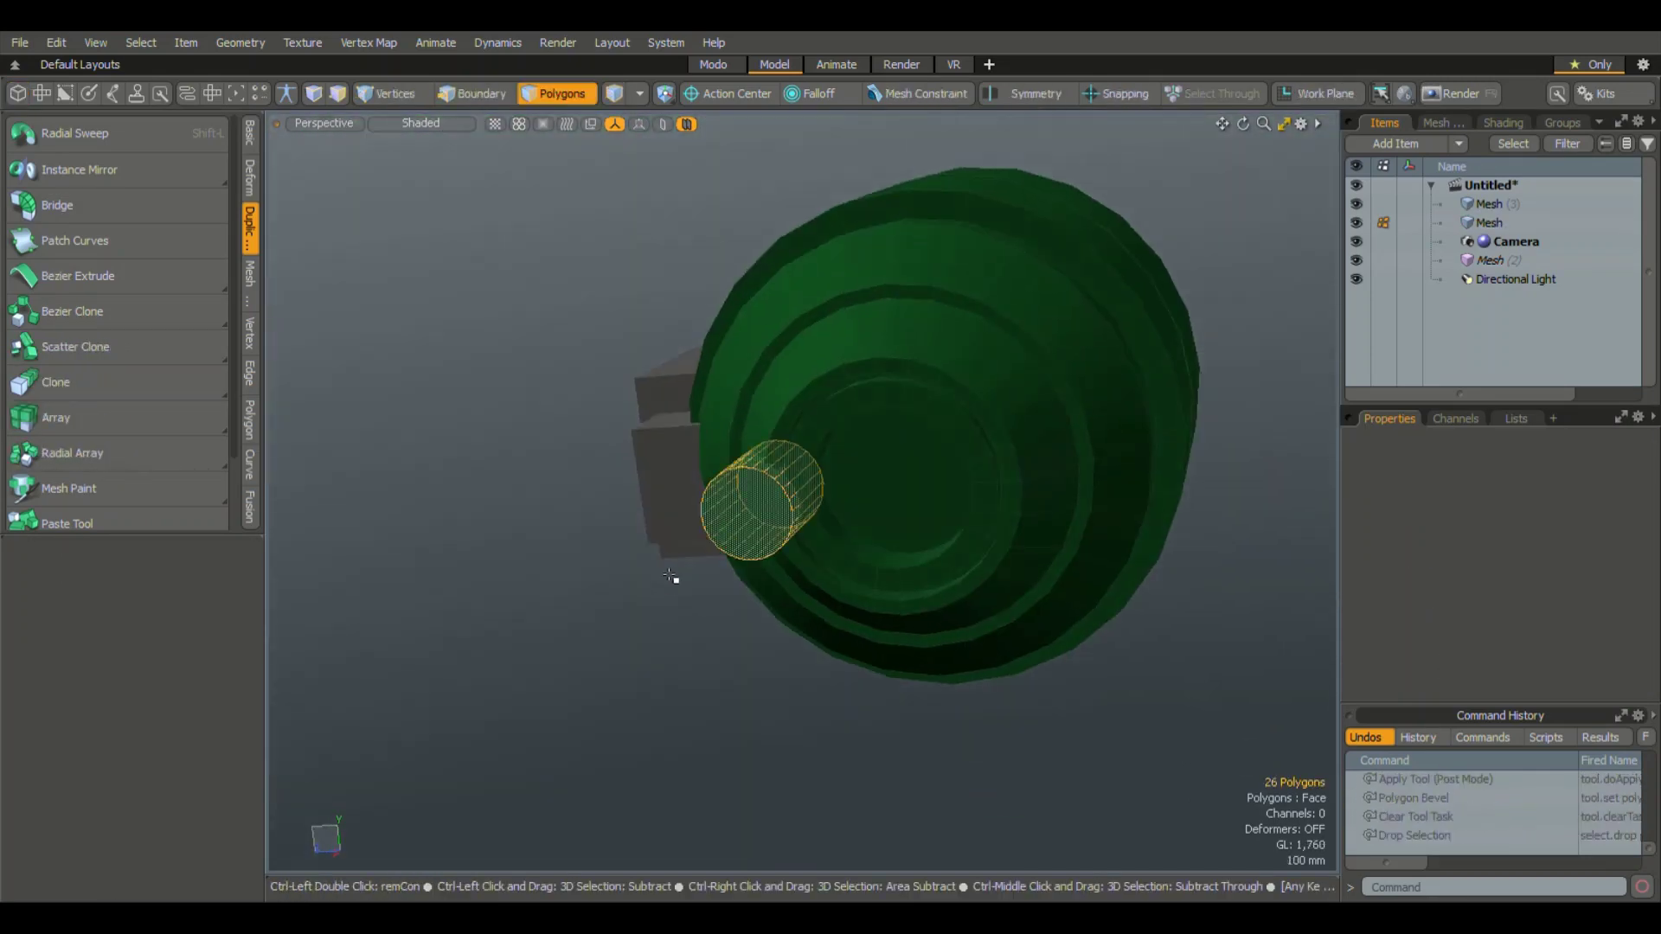
- Radial-array the small round boss around the end cover and set Rounded Edge Width to 60 mm
double_click(753, 511)
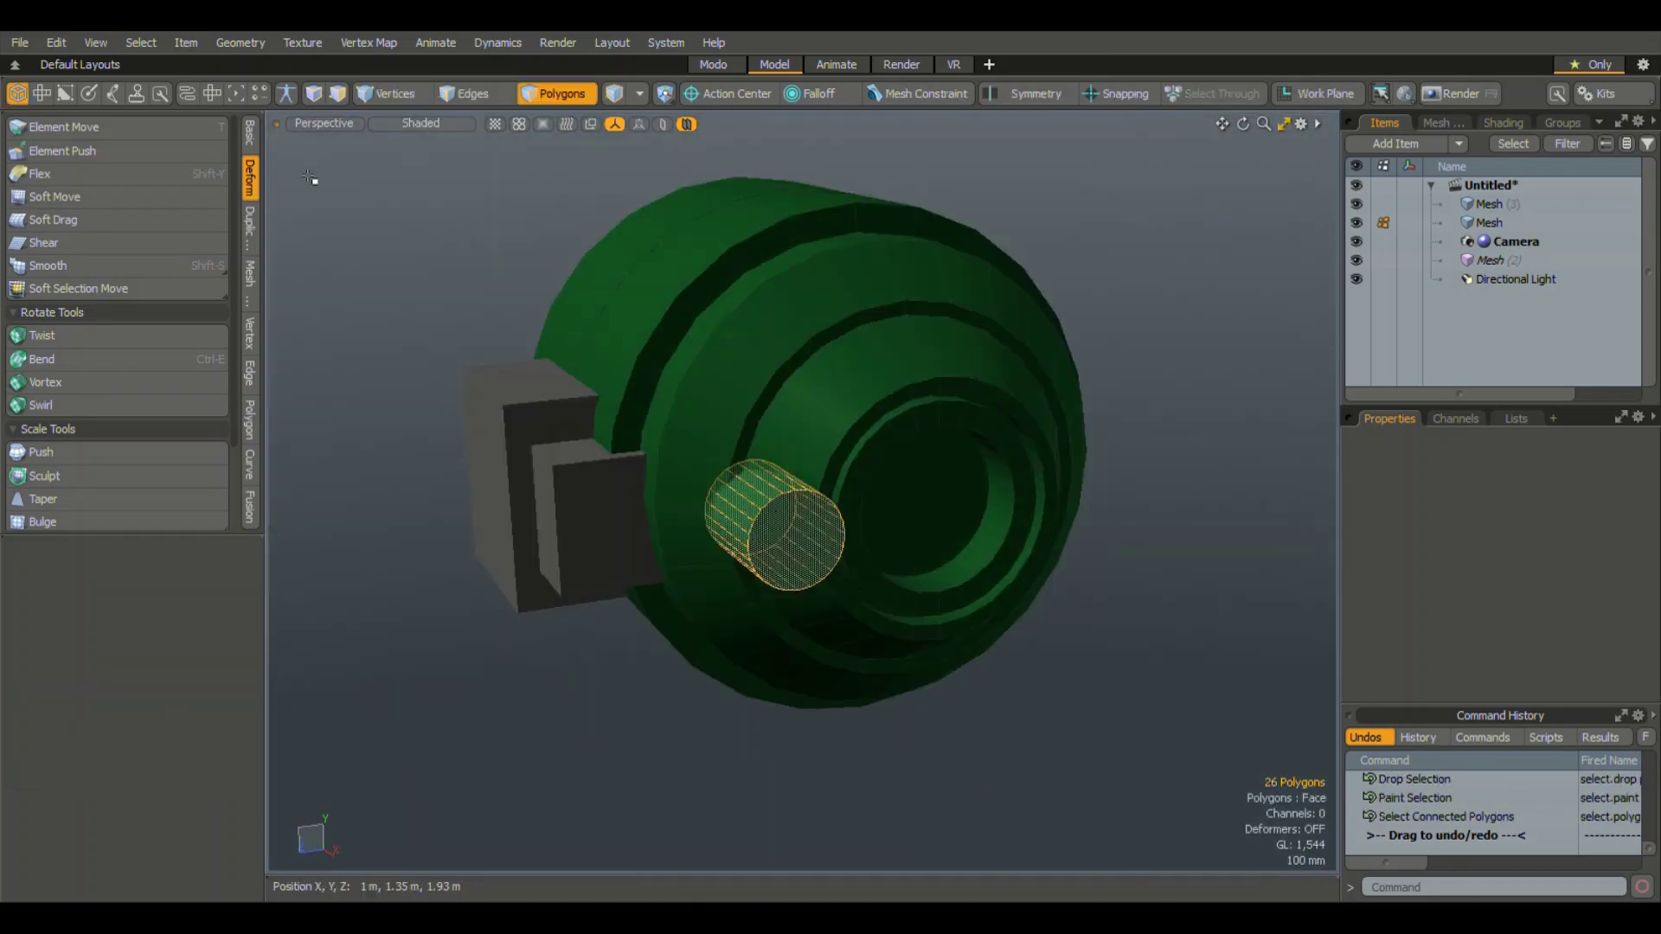
left_click(251, 215)
left_click(154, 412)
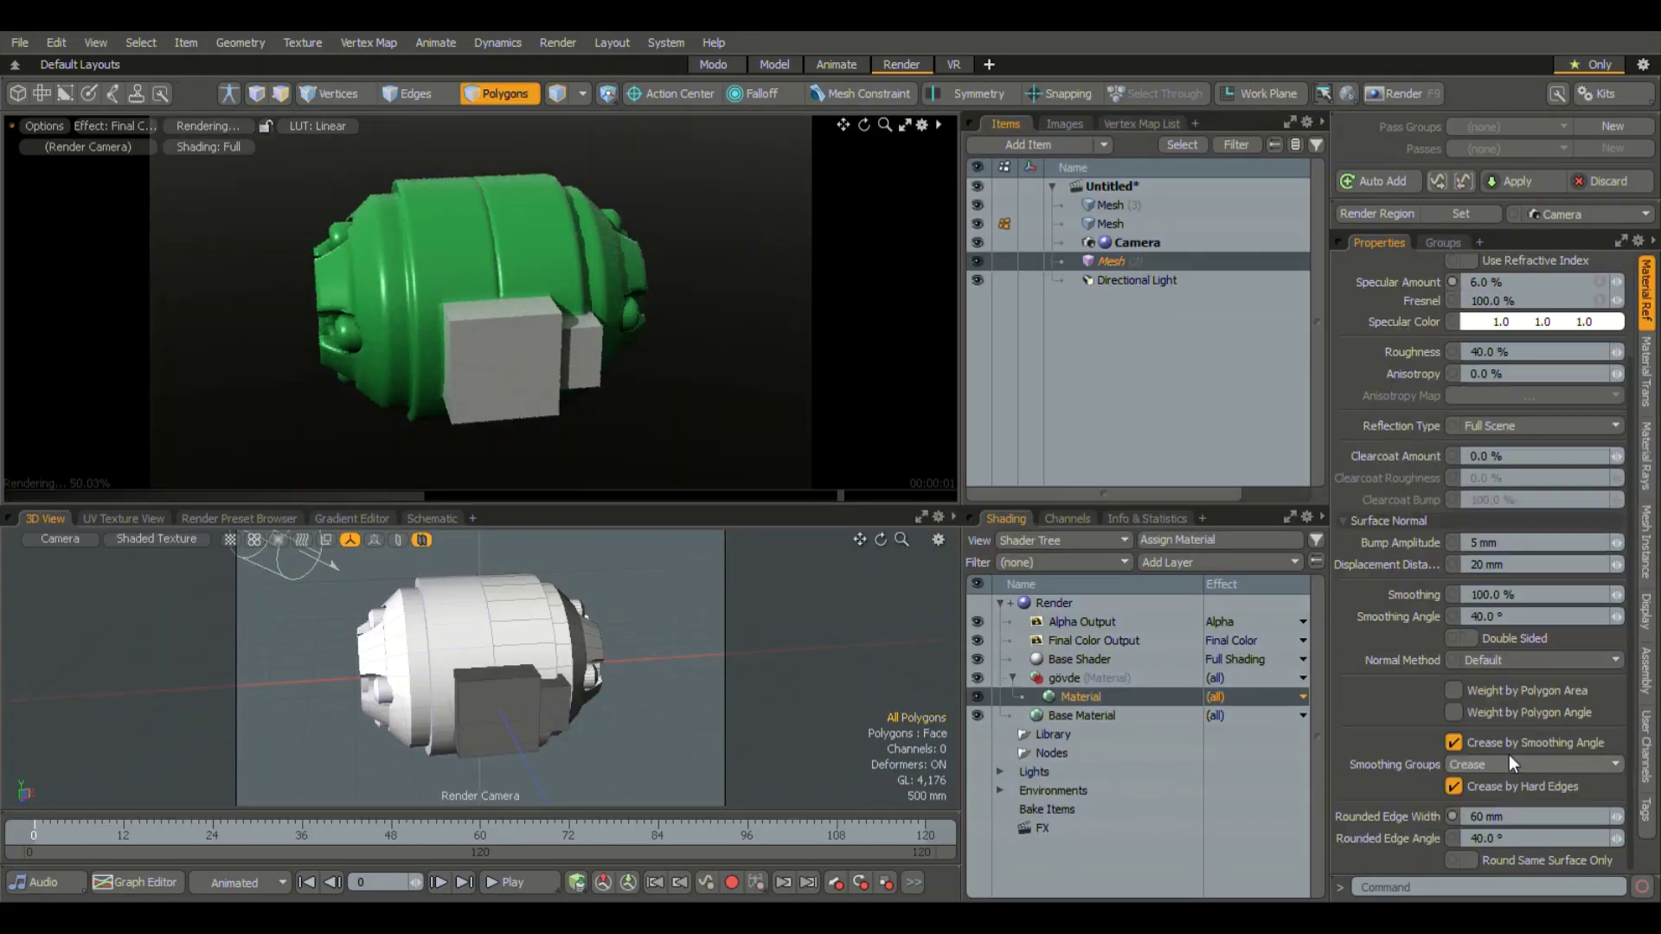
key("Return")
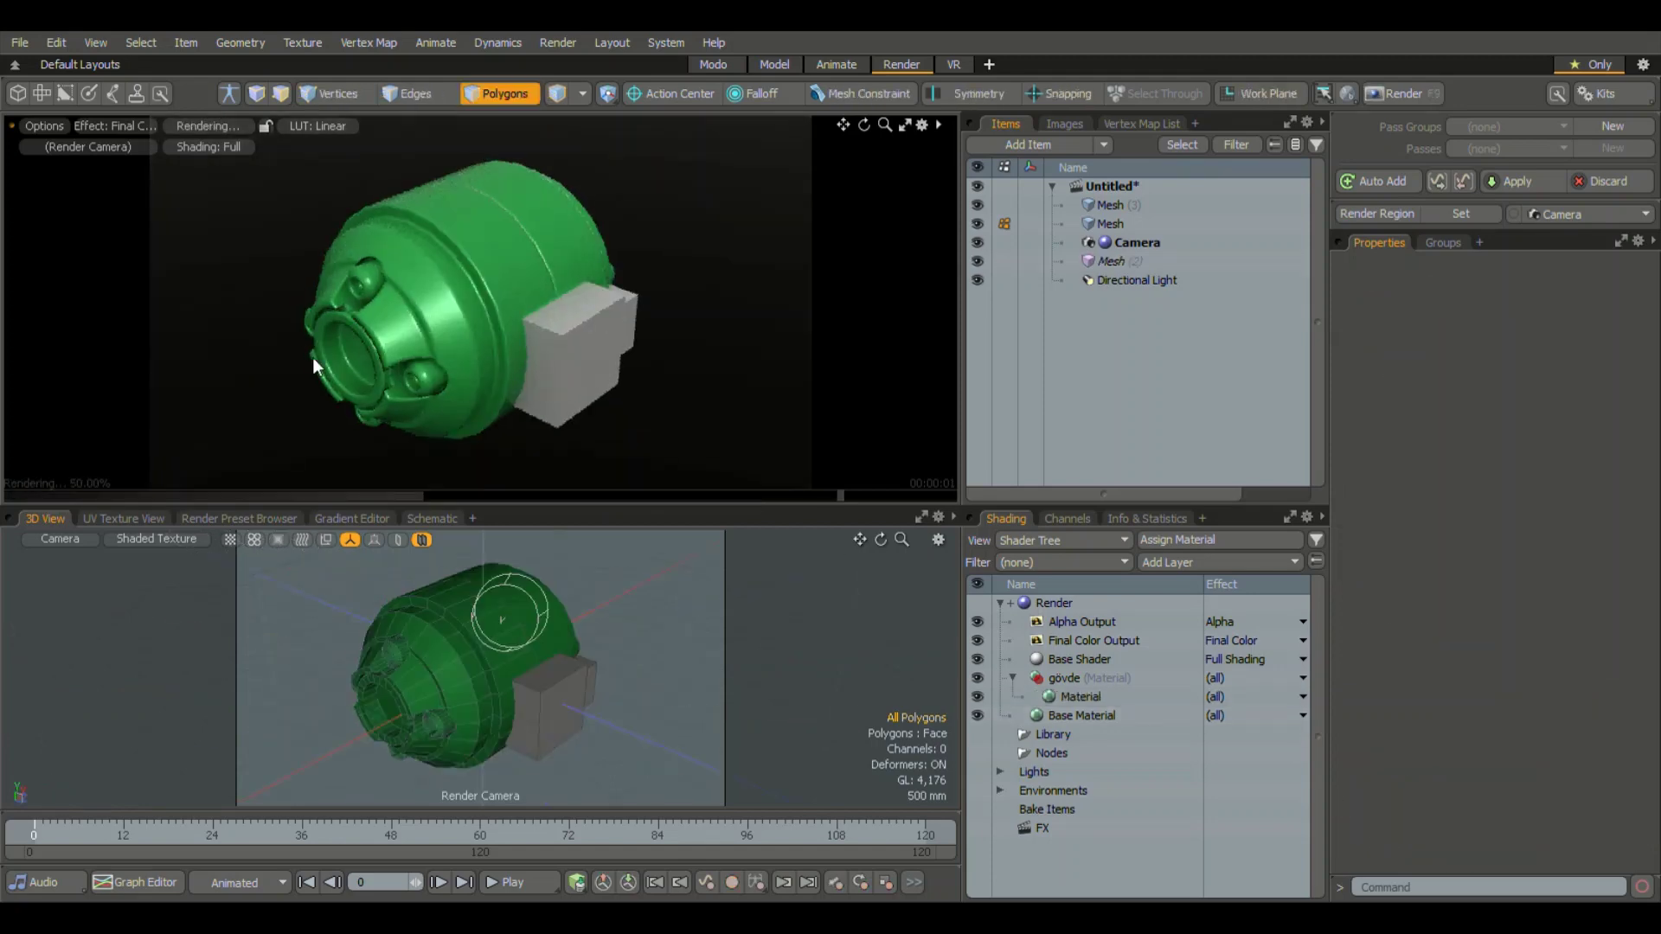
left_click(785, 71)
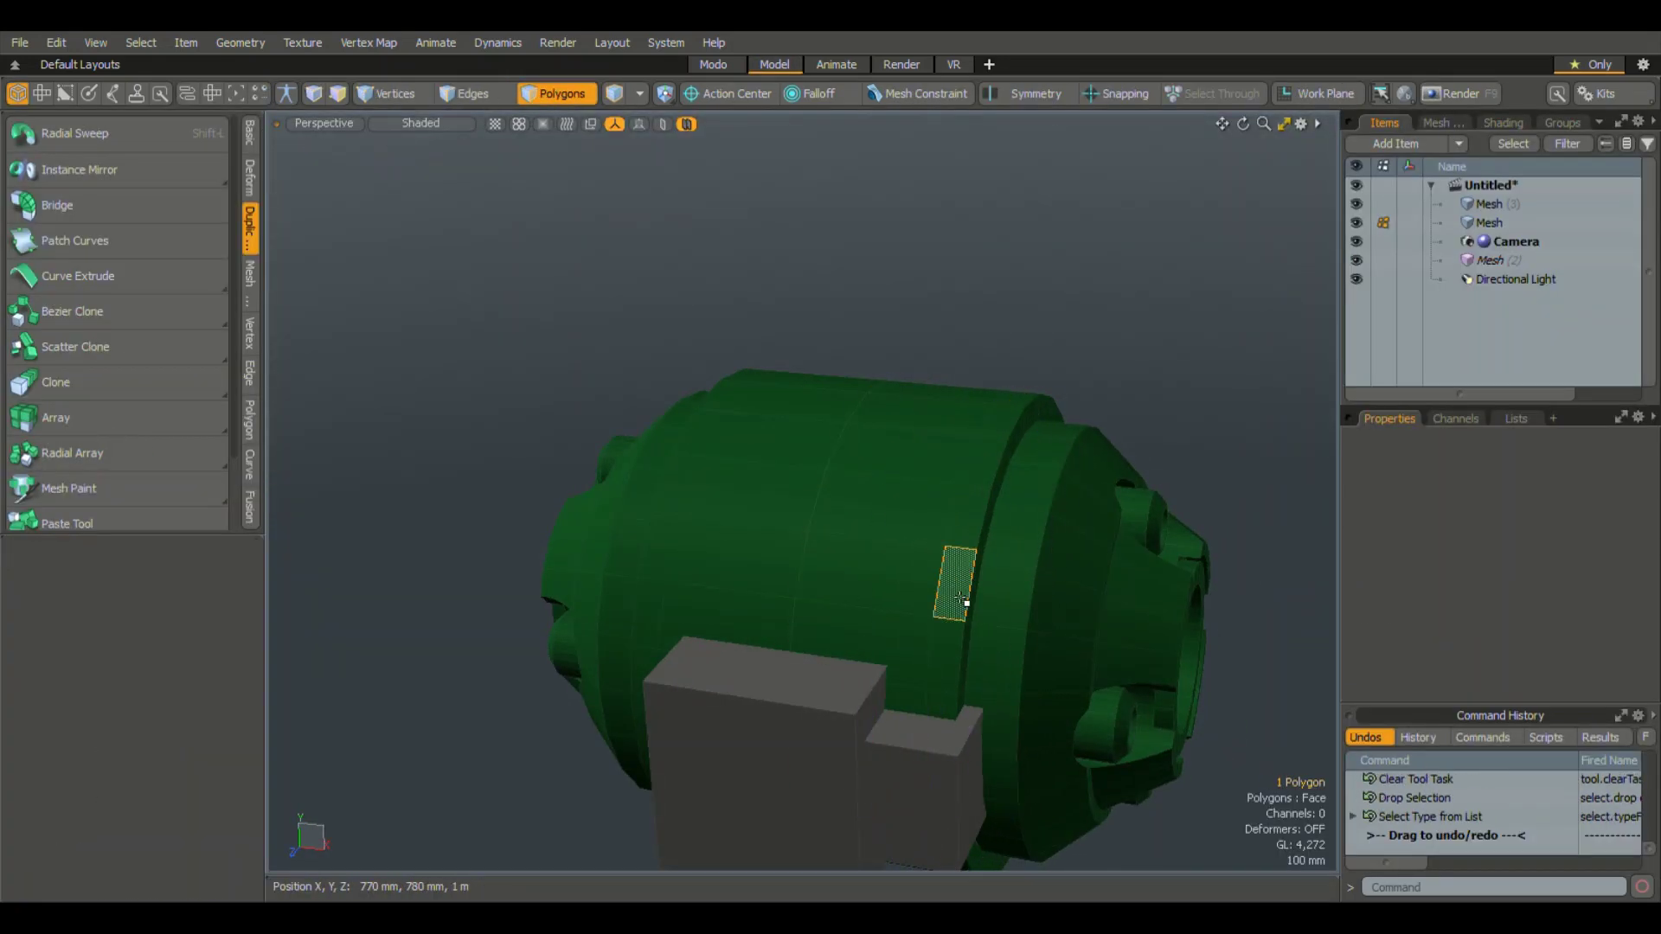
- Move the nameplate panel with the Local action center, then radial-array the selected boss around the end
key("space")
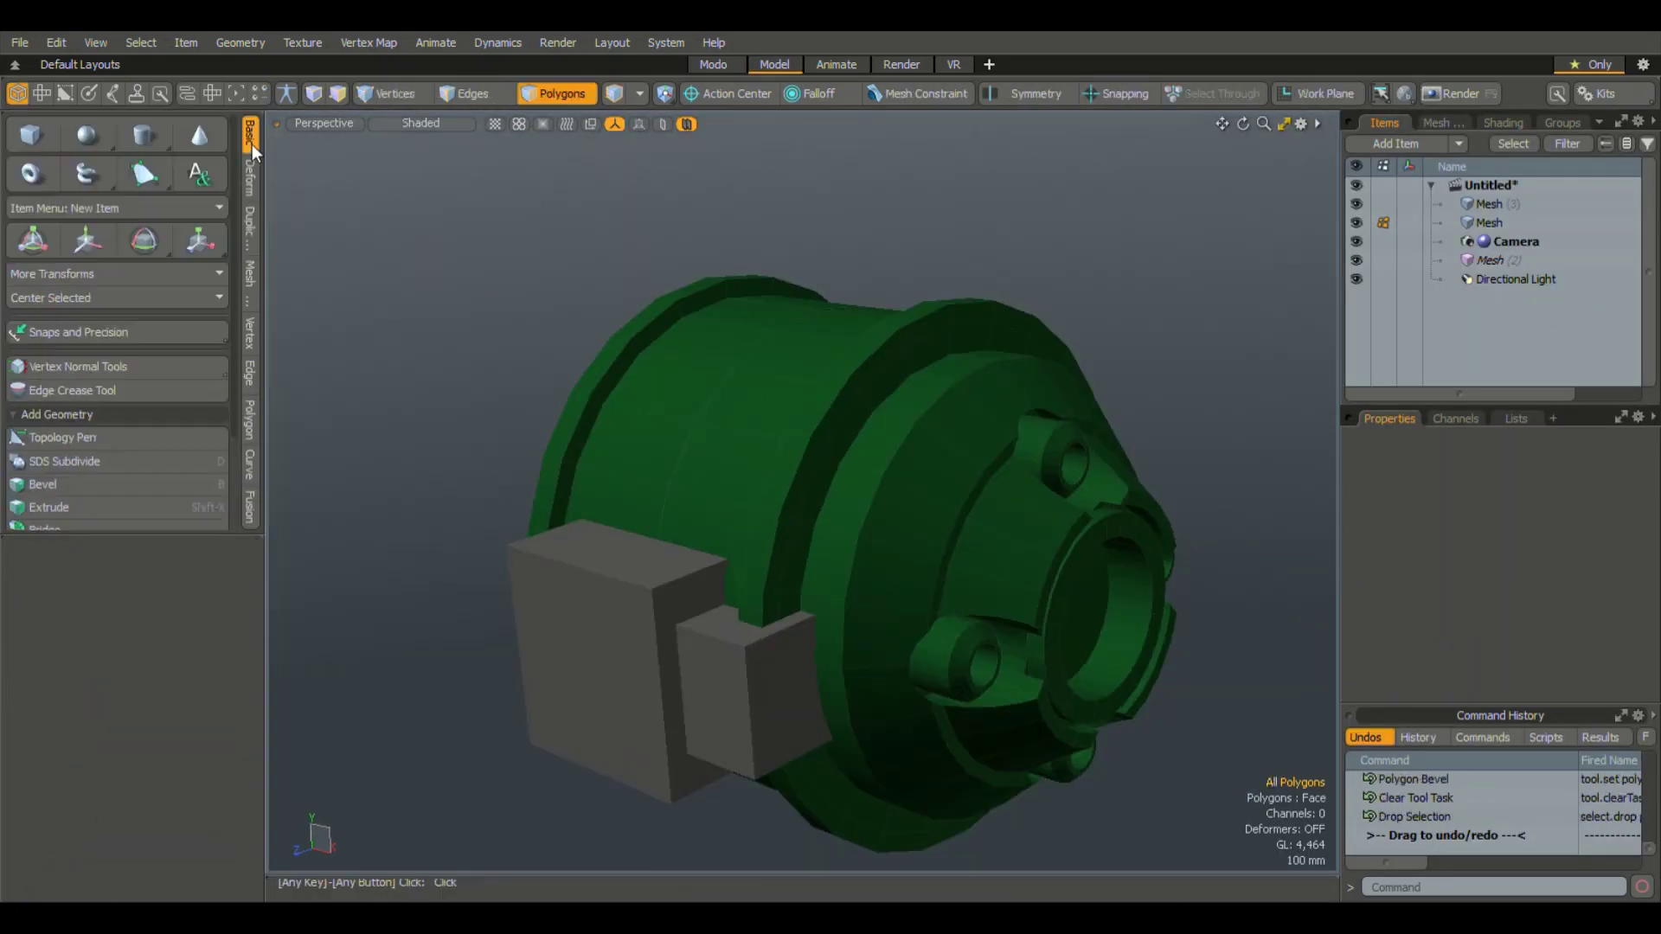
key("w")
left_click_drag(927, 511, 701, 381, "alt")
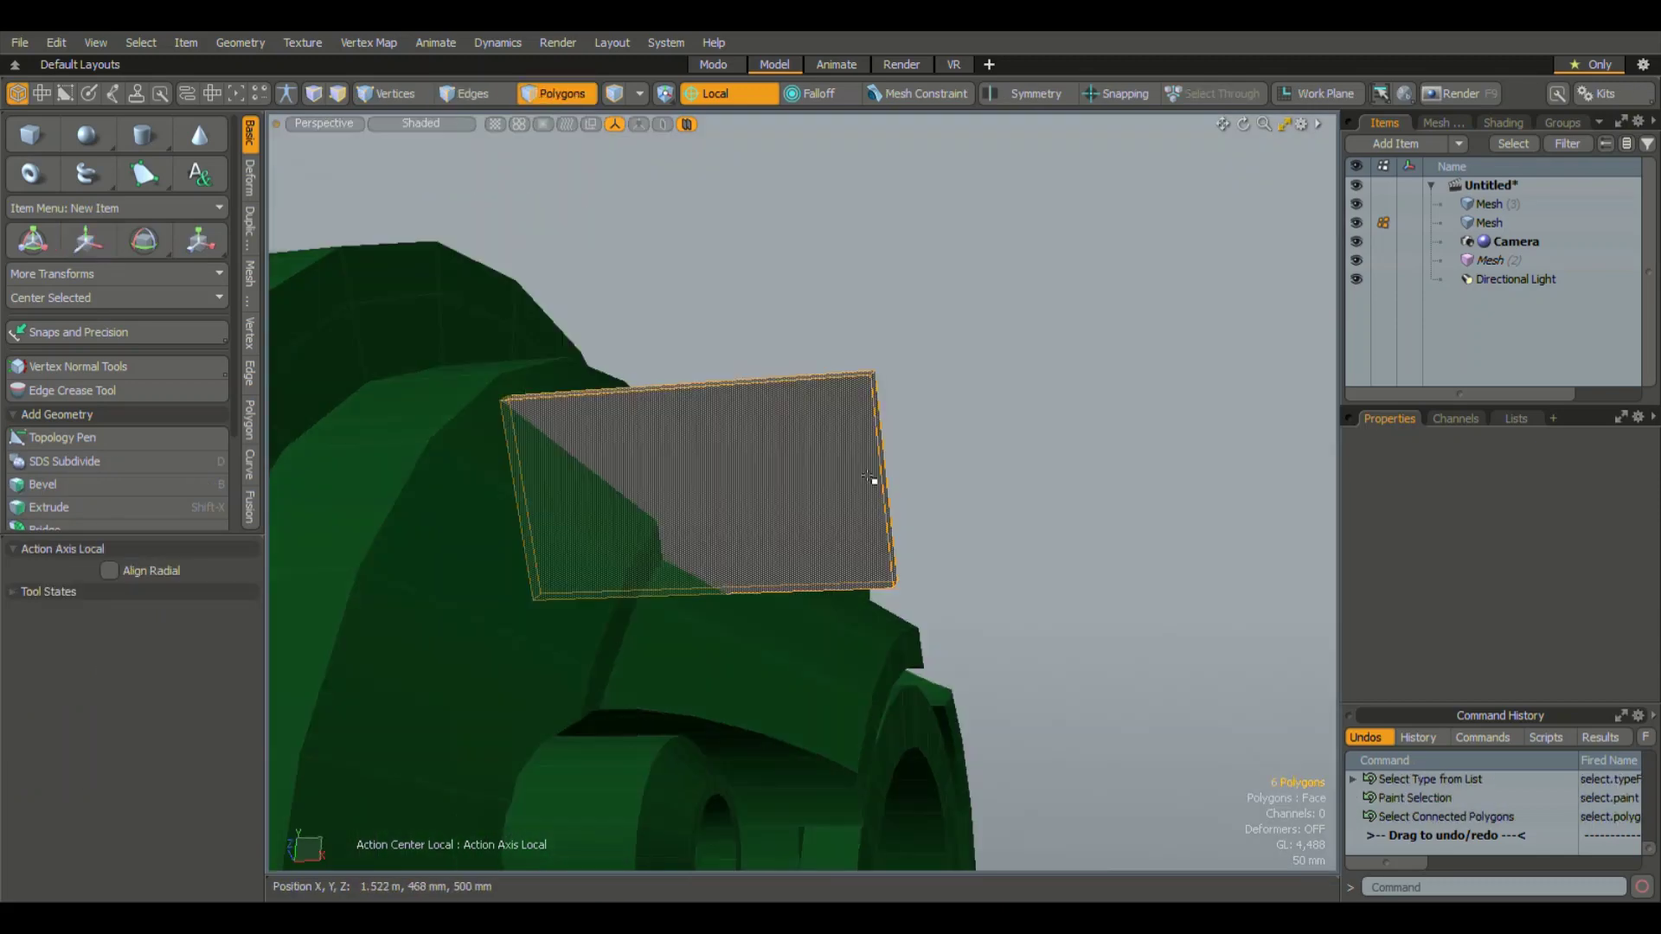
key("w")
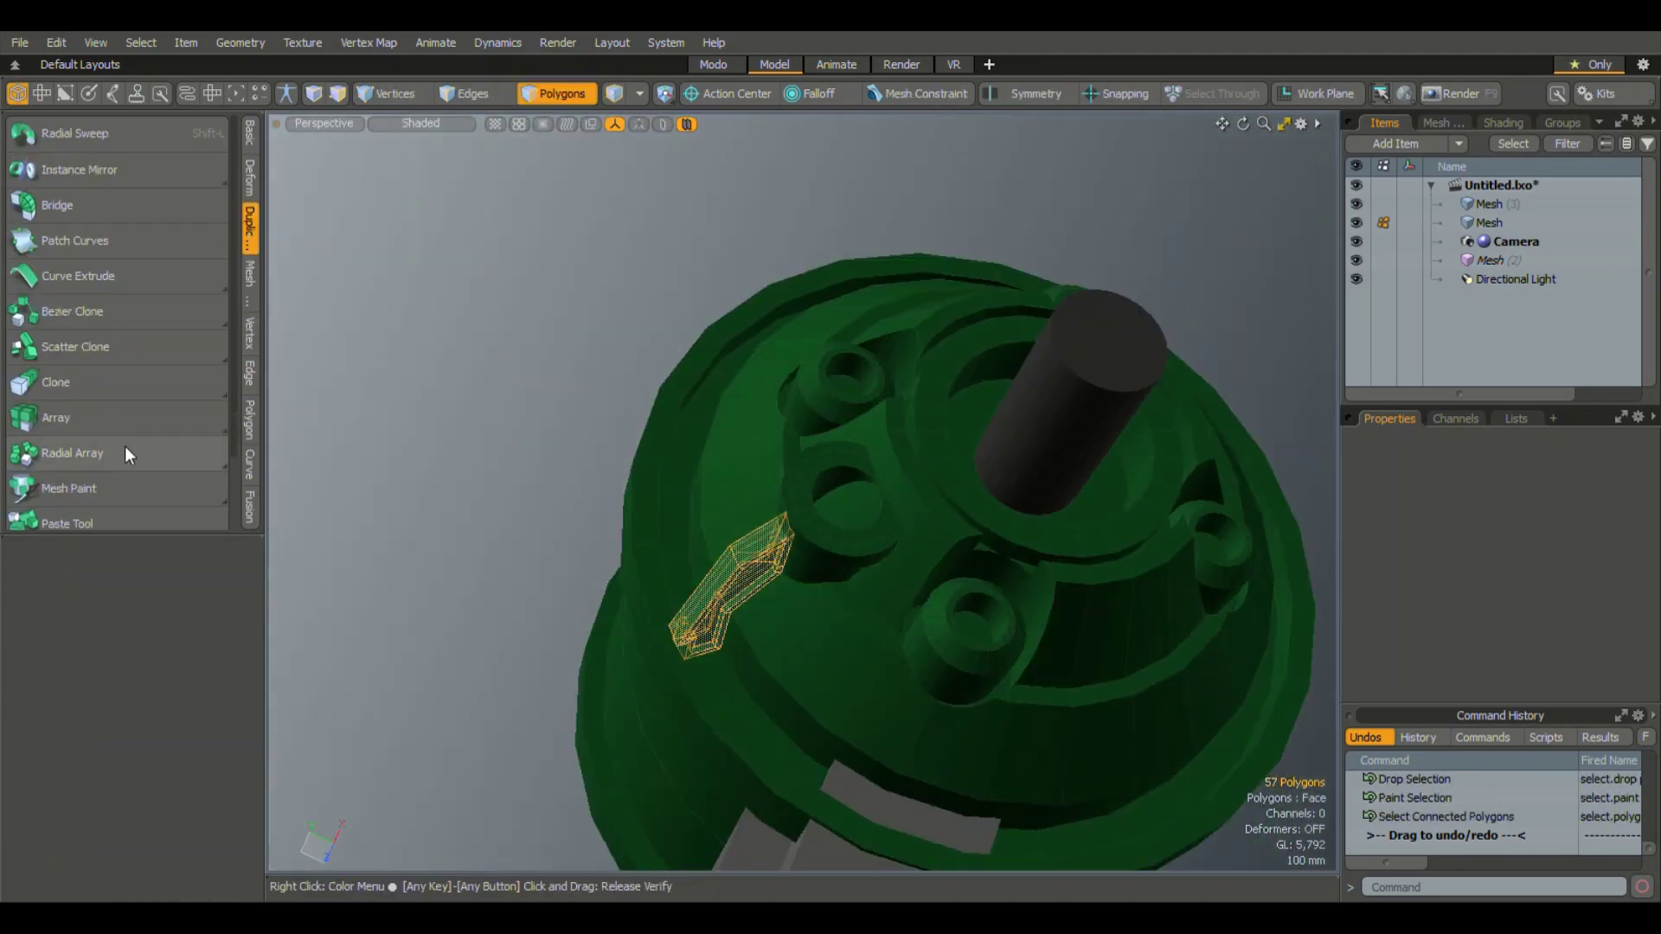
left_click(127, 454)
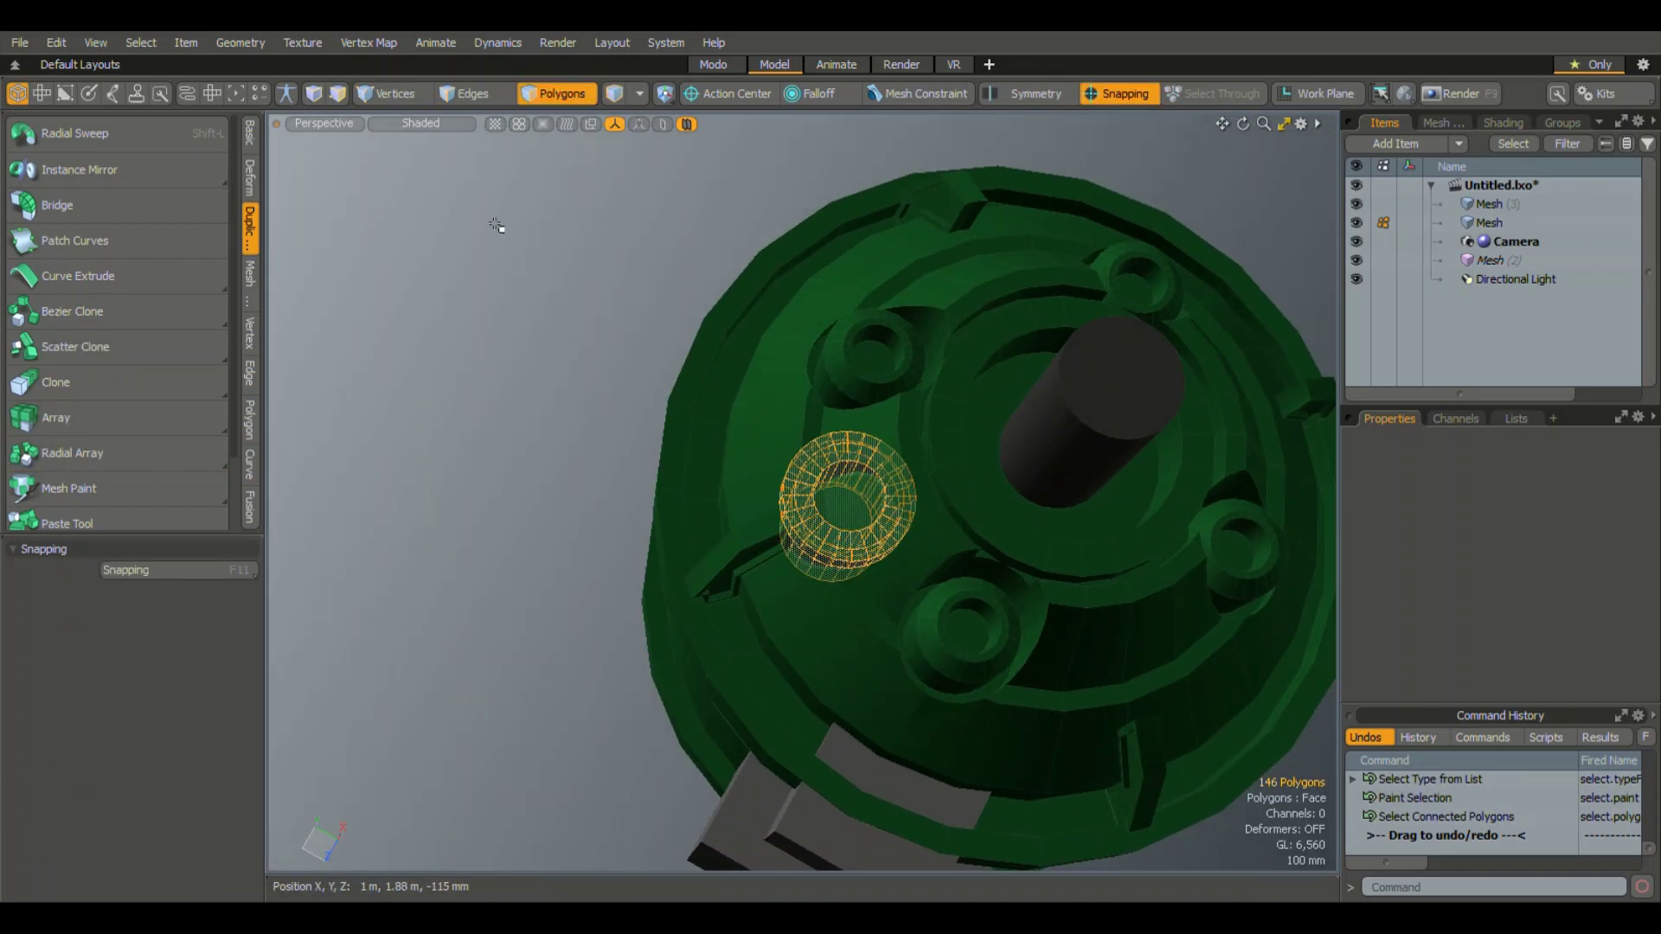
mouse_move(1129, 401)
left_mouse_down("alt")
mouse_move(868, 564)
mouse_move(765, 456)
left_mouse_up("alt")
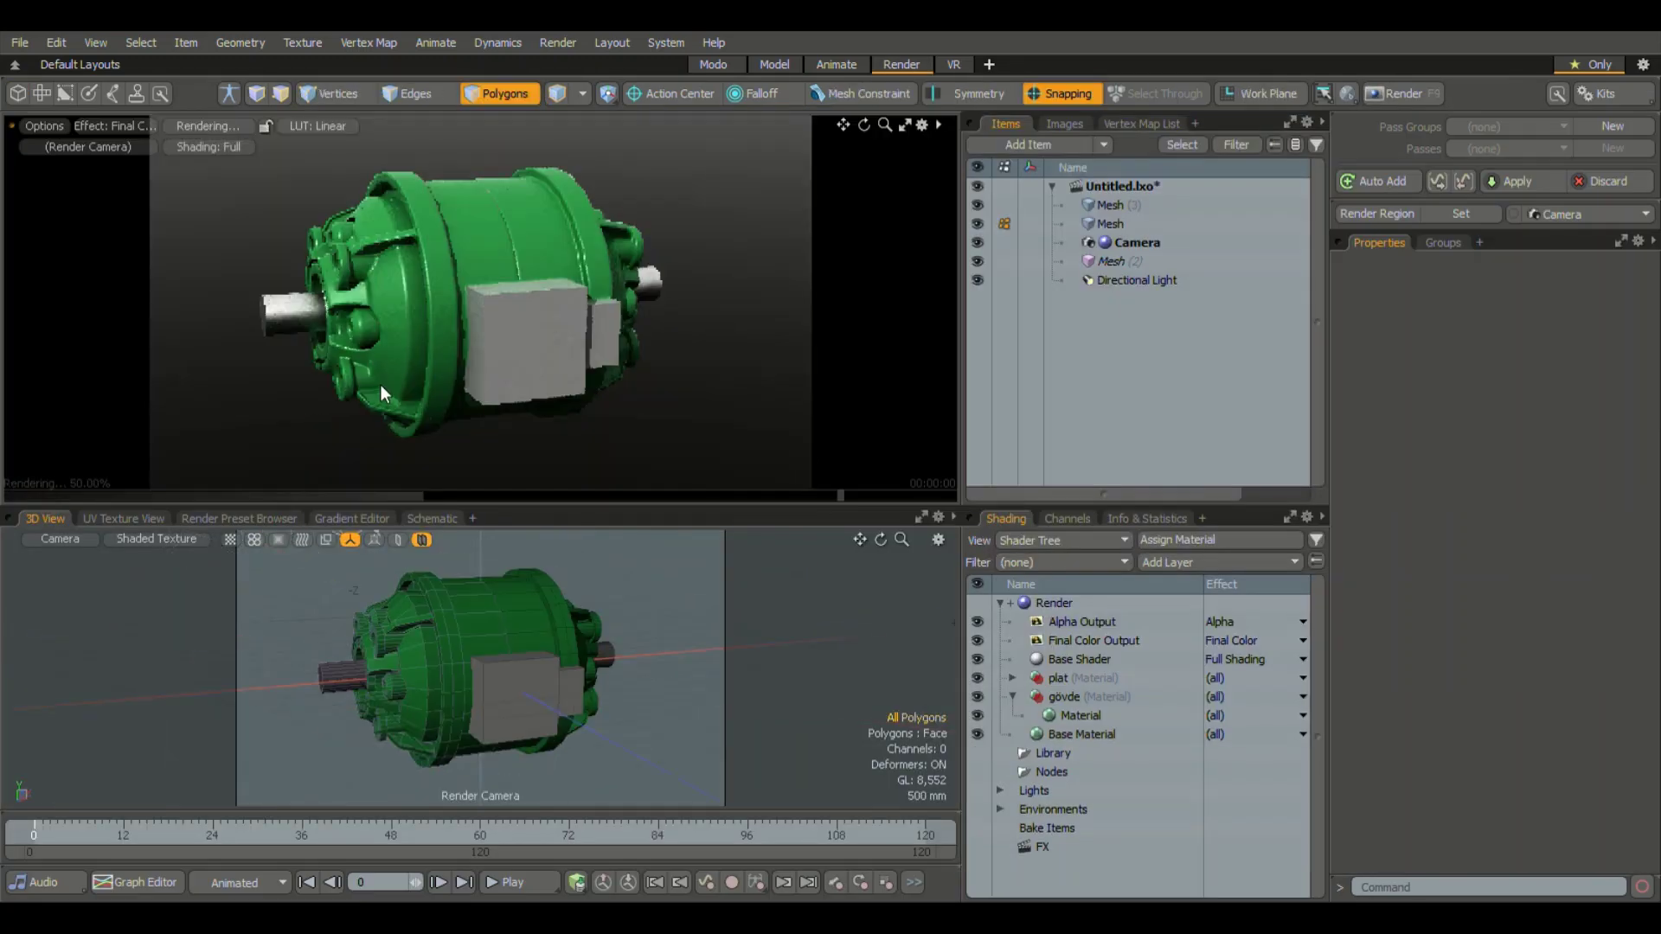
- Apply an outdoor lighting environment preset in the render preview, then return to the modelling layout
mouse_move(384, 393)
left_mouse_down("alt")
mouse_move(366, 392)
mouse_move(509, 413)
left_mouse_up("alt")
left_click(271, 519)
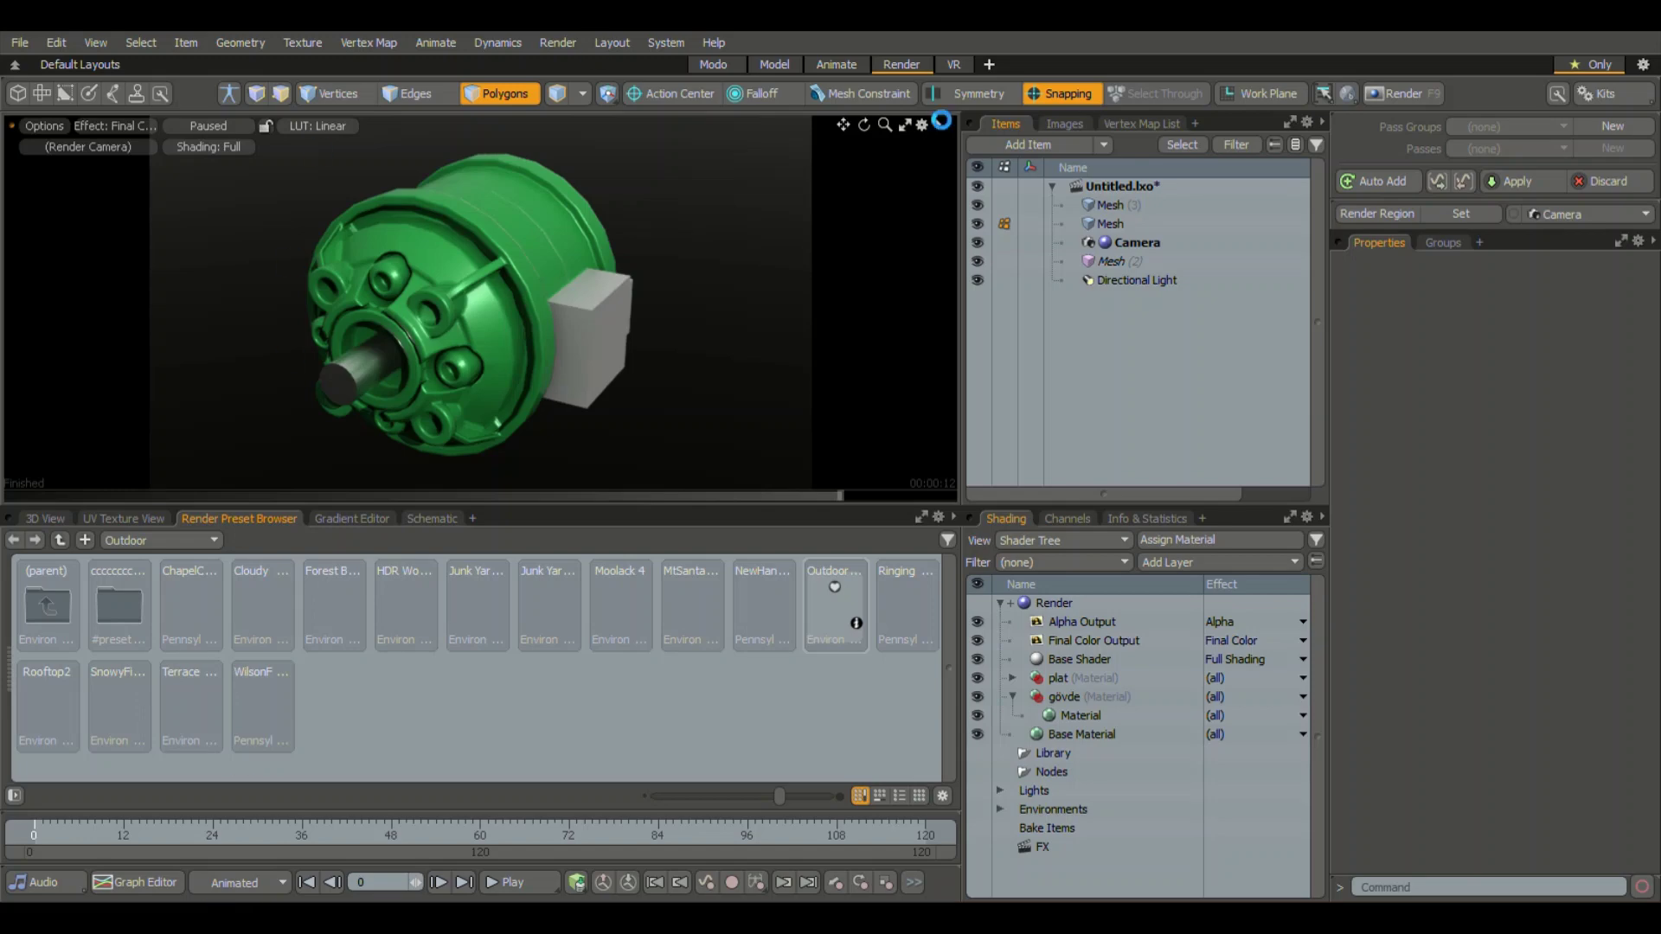
double_click(835, 587)
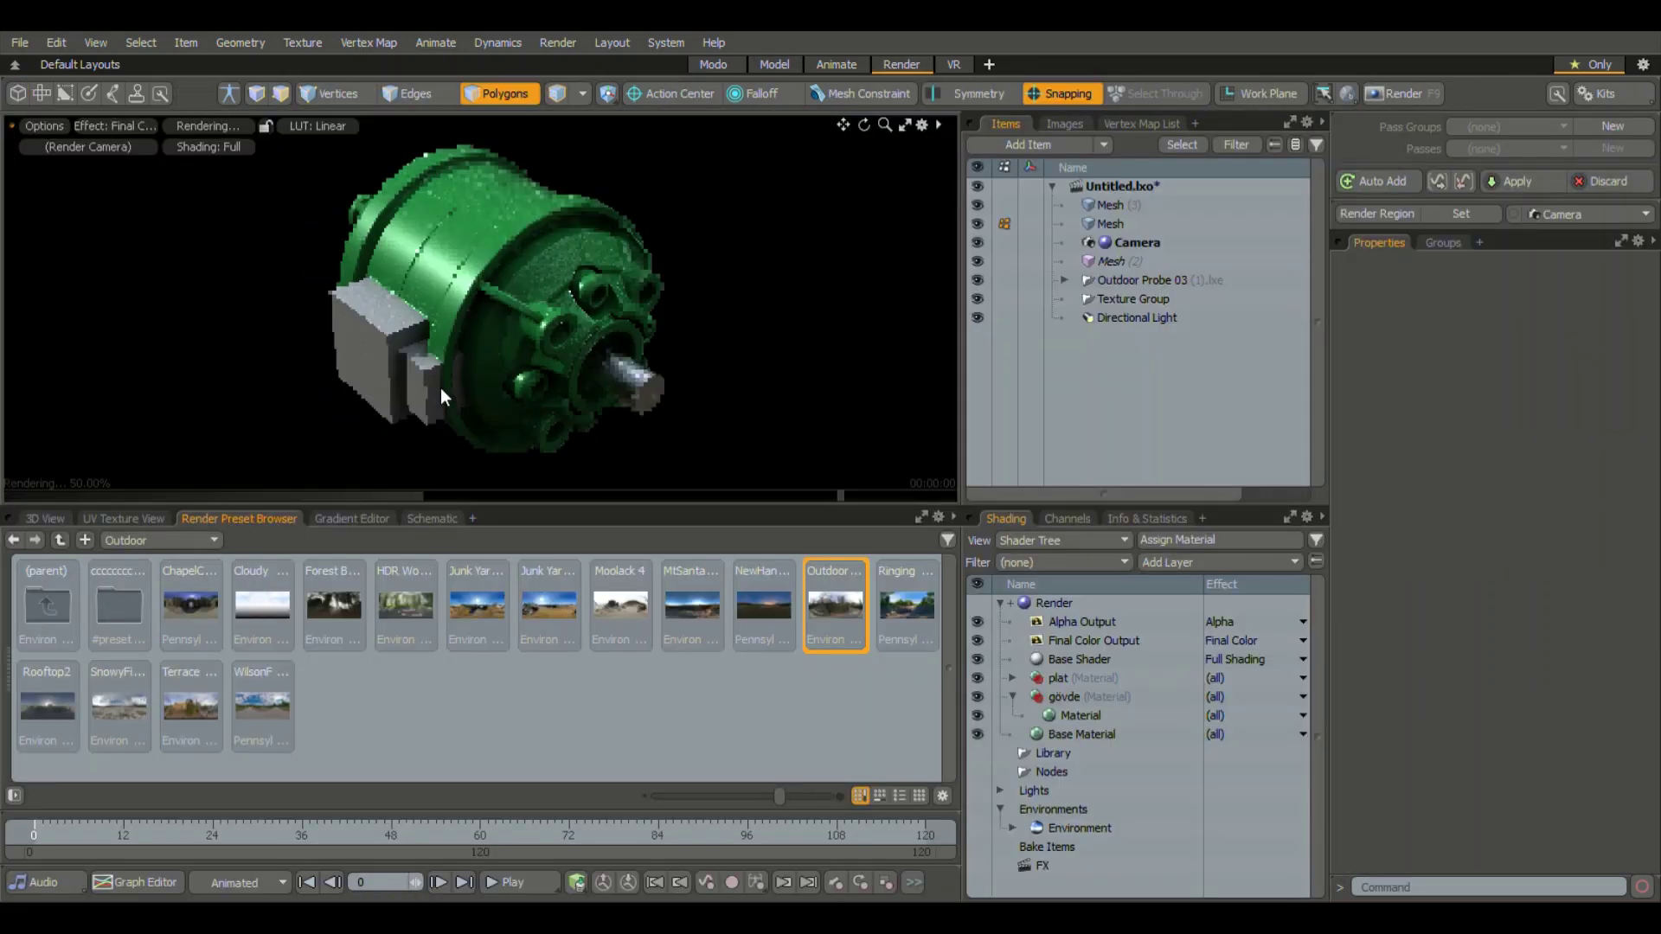
left_click_drag(622, 360, 709, 347, "alt")
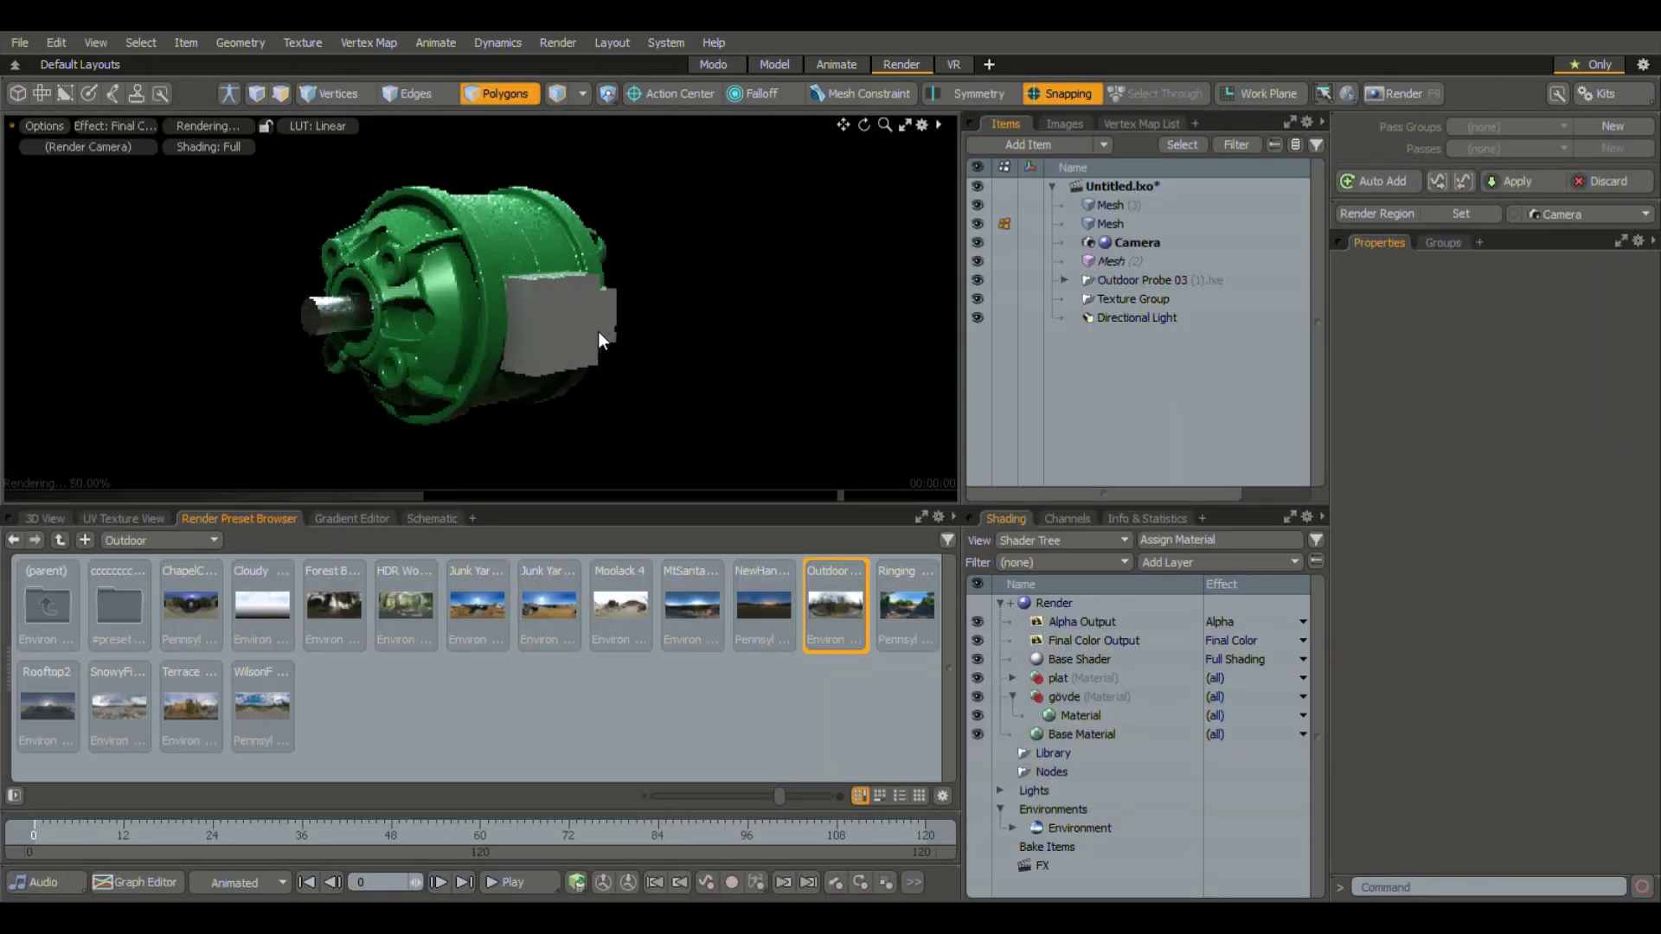
left_click(775, 64)
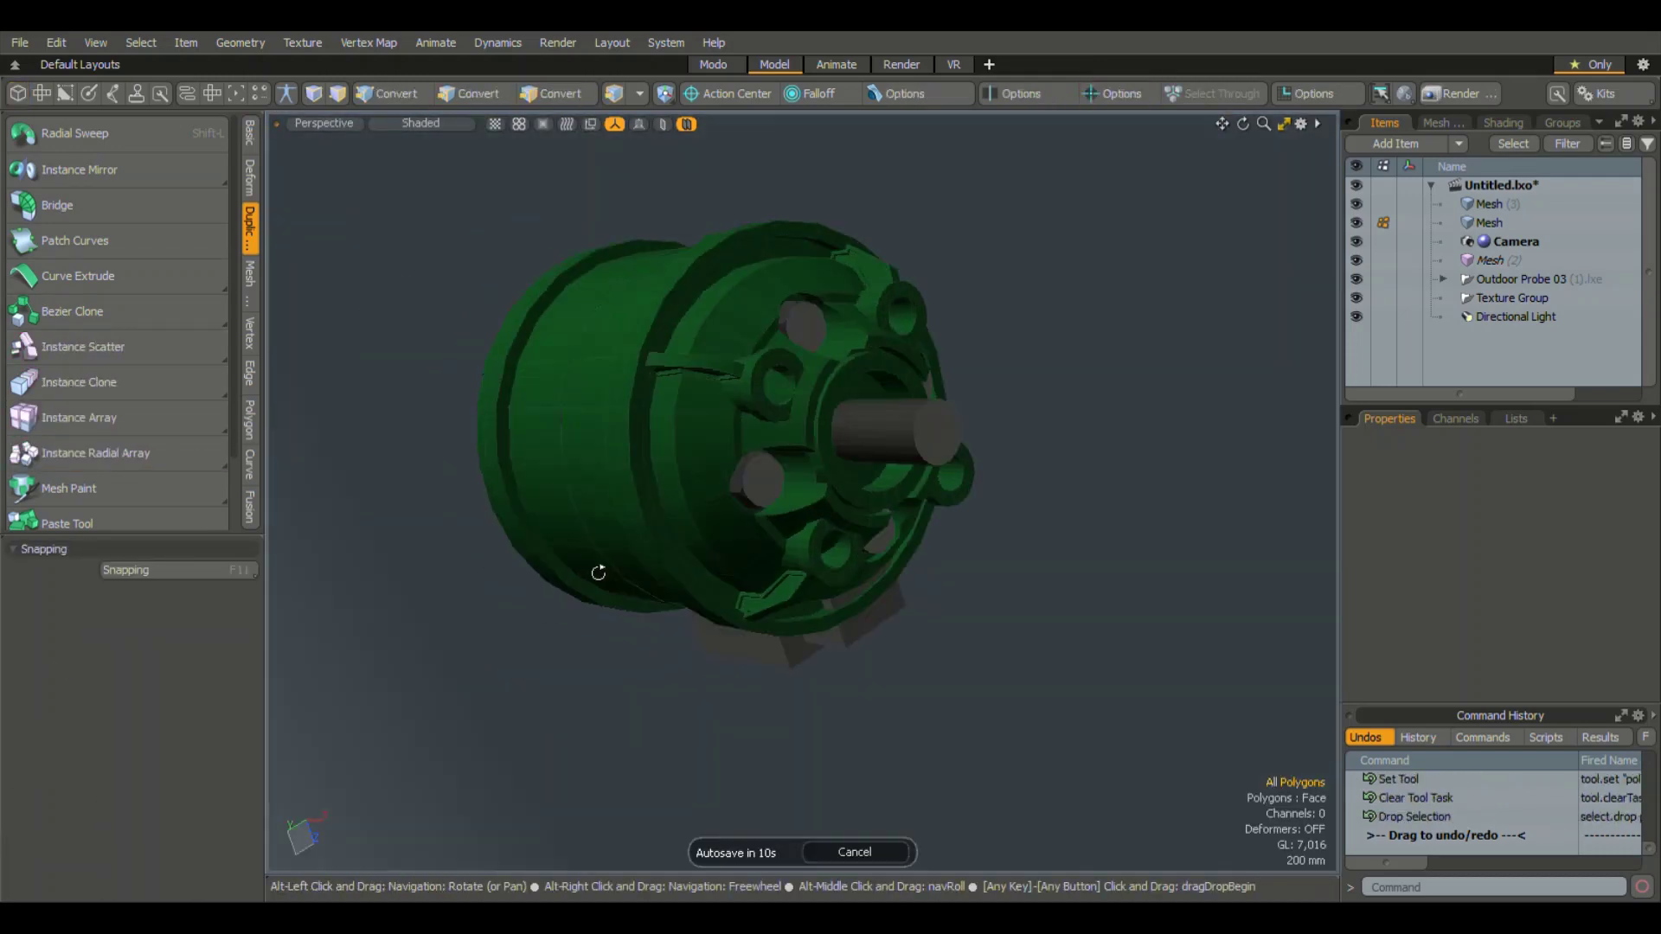
- Scale the selected shaft-end polygons to size the hub, with snapping turned on
mouse_move(593, 575)
left_mouse_down("alt")
mouse_move(943, 468)
mouse_move(853, 464)
mouse_move(957, 397)
left_mouse_up("alt")
key("w")
key("r")
scroll(966, 639, "up", 3)
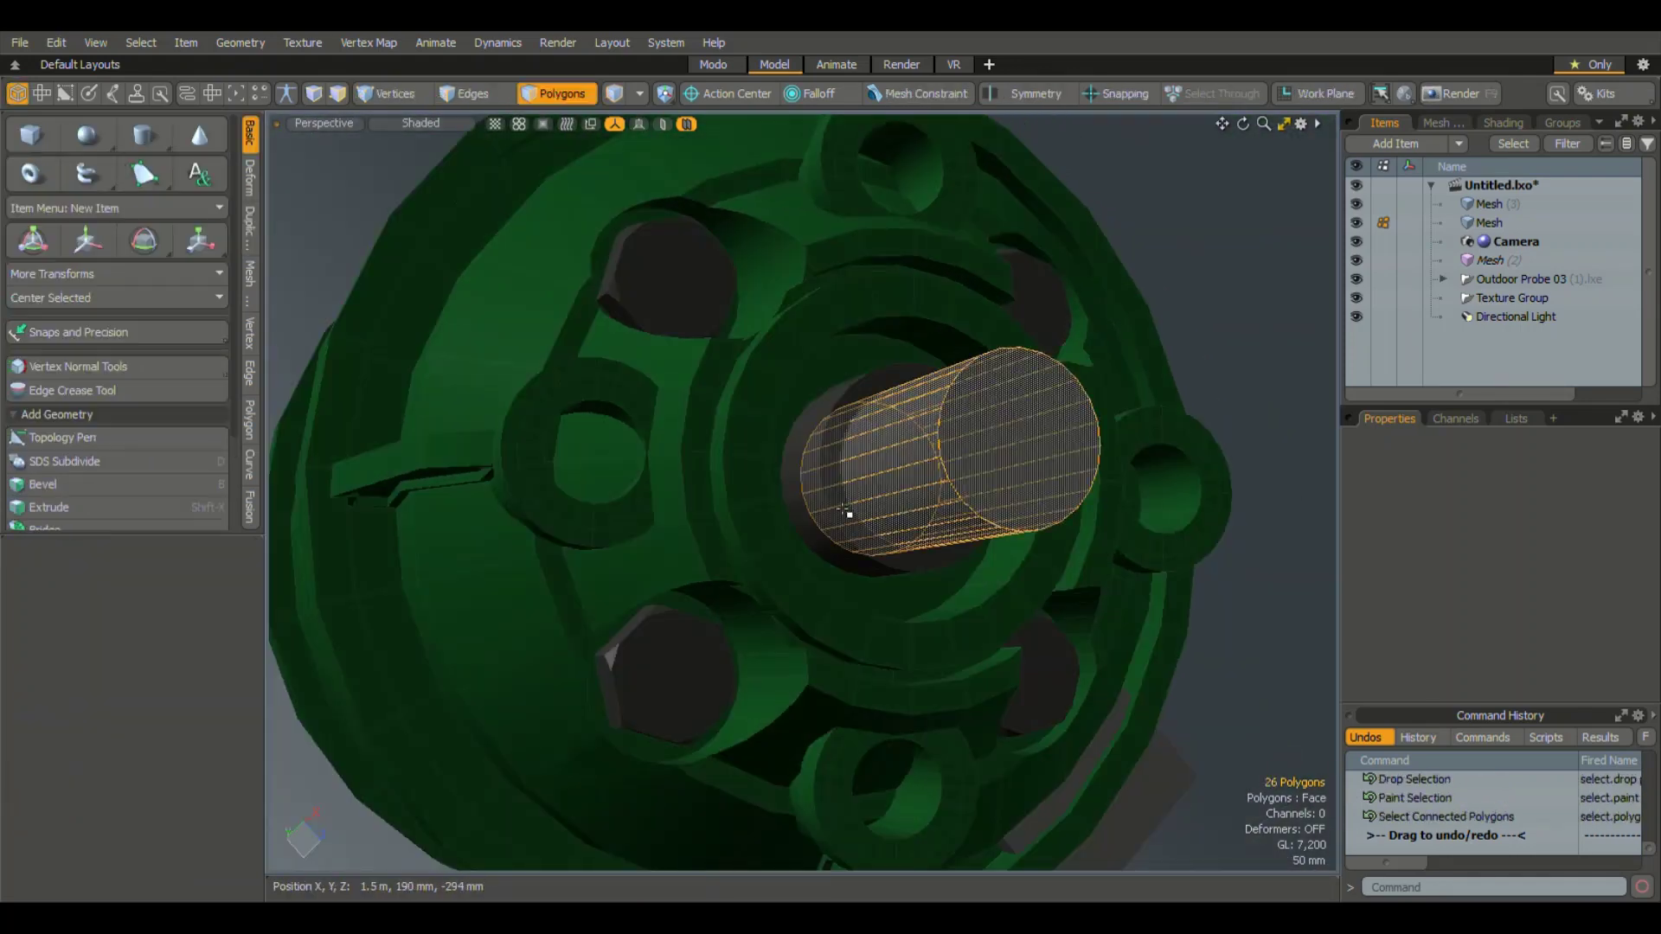
key("ctrl+z")
mouse_move(1278, 416)
left_mouse_down("alt")
mouse_move(952, 450)
mouse_move(865, 519)
mouse_move(840, 648)
mouse_move(779, 562)
mouse_move(752, 486)
mouse_move(865, 476)
mouse_move(1079, 531)
mouse_move(822, 476)
left_mouse_up("alt")
key("space")
key("F11")
- Move the radial-arrayed bolt pins to X -88 mm and bevel the hub polygons
key("space")
key("w")
mouse_move(853, 447)
left_mouse_down()
mouse_move(766, 453)
mouse_move(822, 485)
mouse_move(942, 420)
left_mouse_up()
key("space")
key("F11")
key("b")
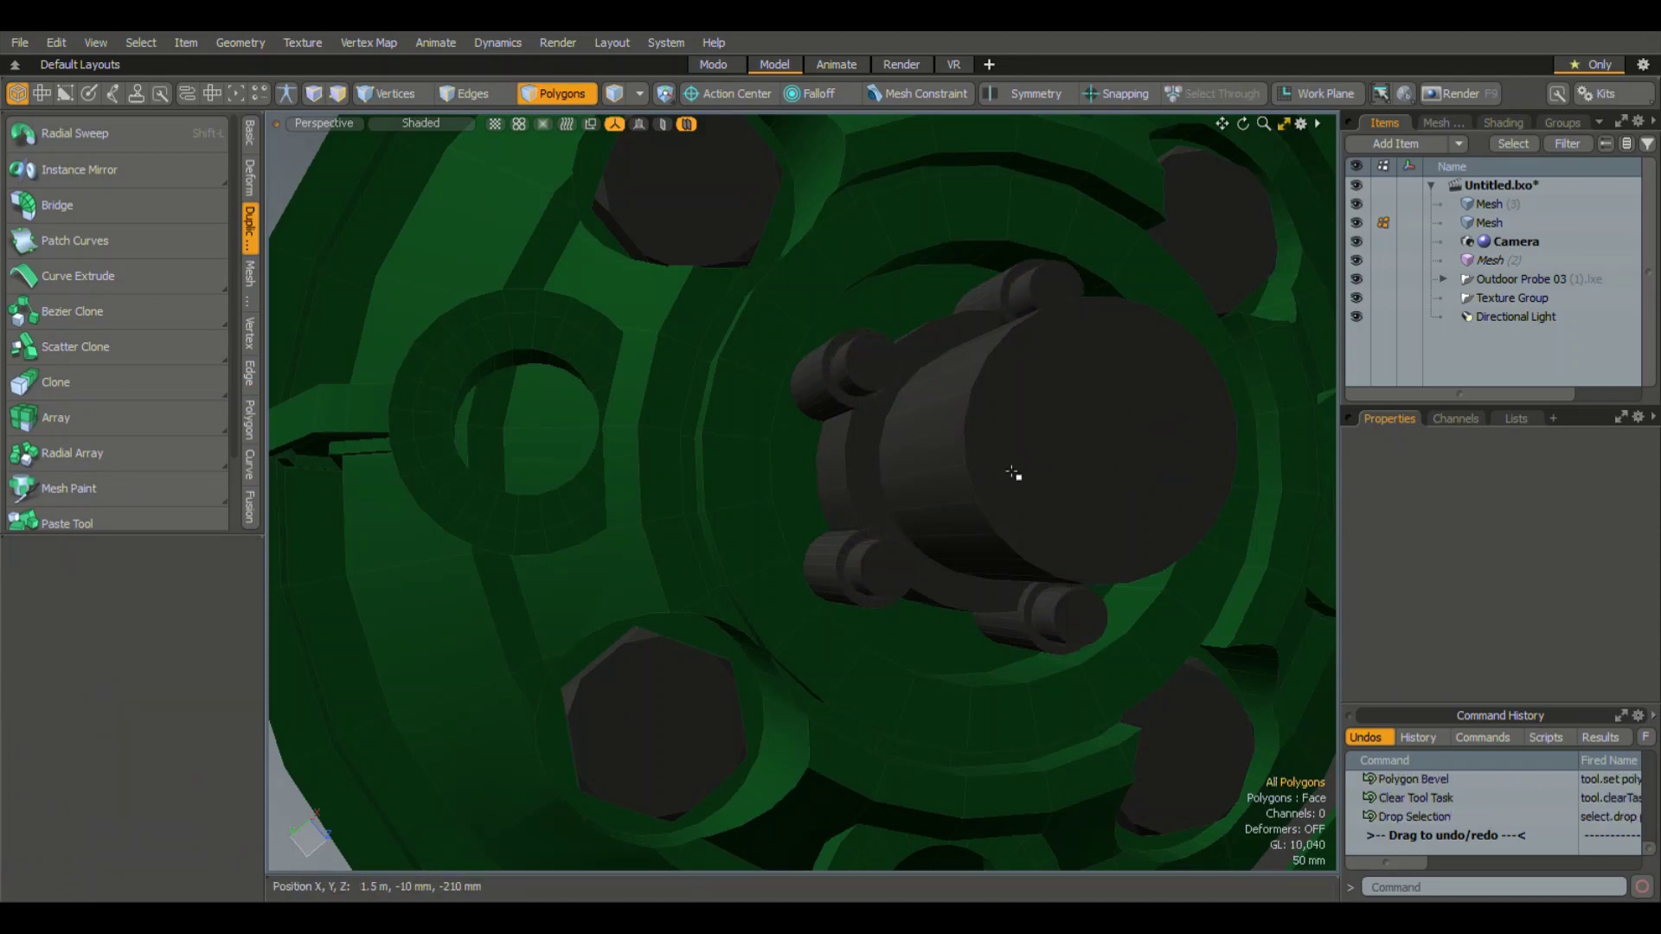
left_click_drag(1013, 473, 952, 346, "alt")
left_click(901, 64)
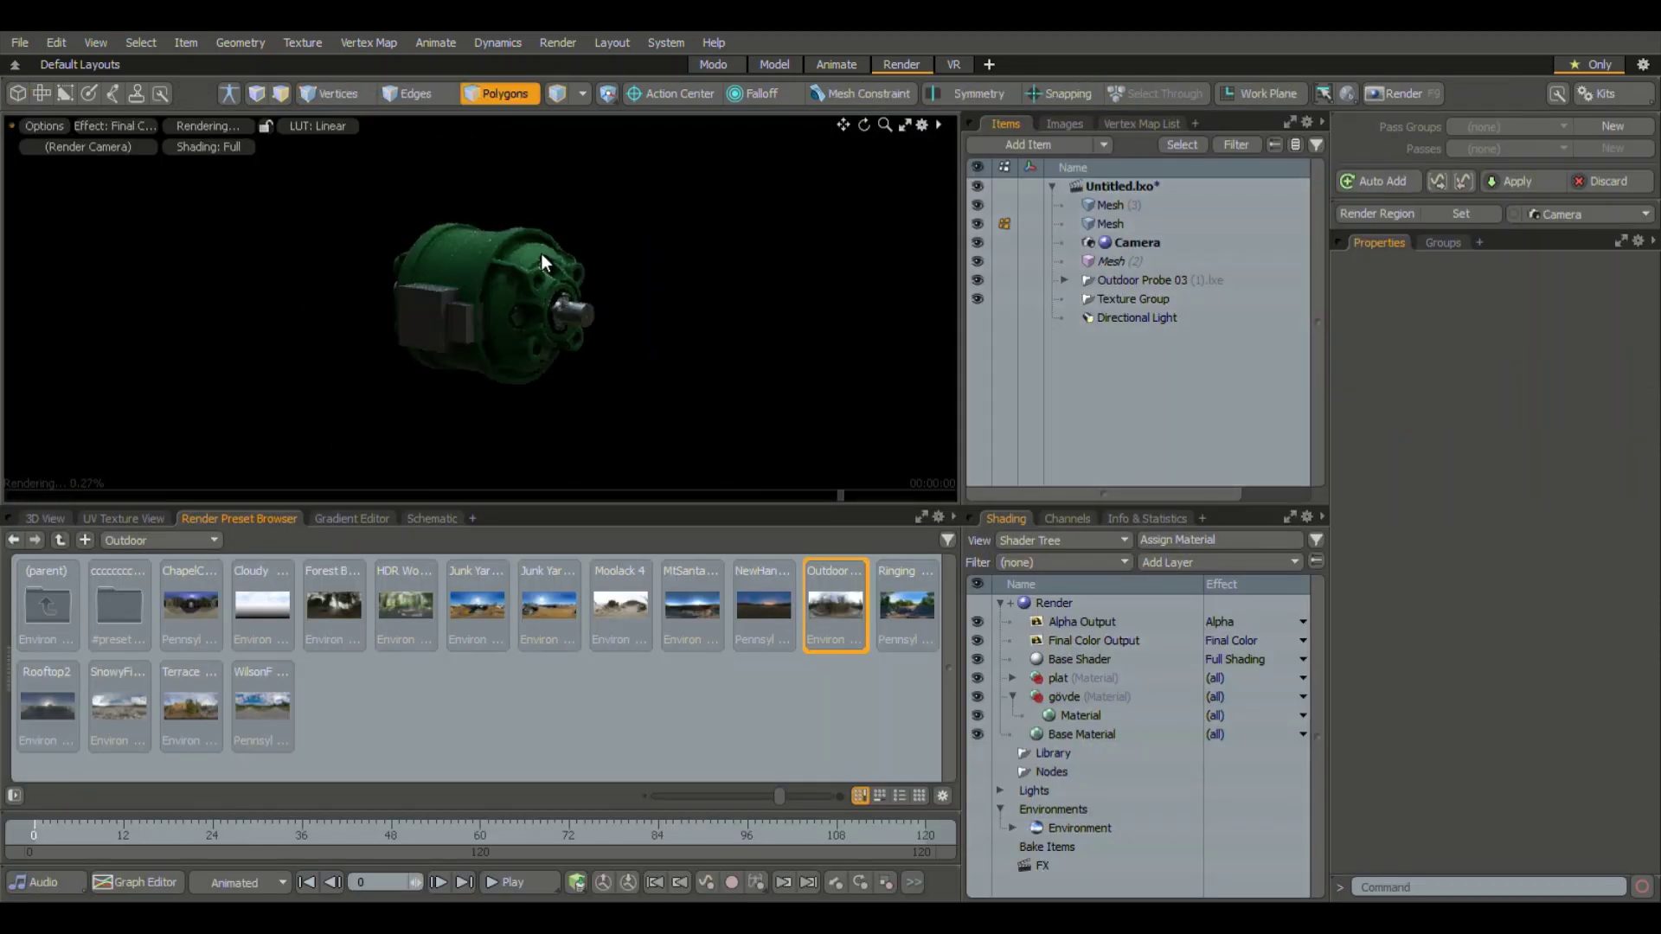
- Set the plat material's Rounded Edge Width to 10, then zoom in on the shaft end
left_click(619, 330)
type("10")
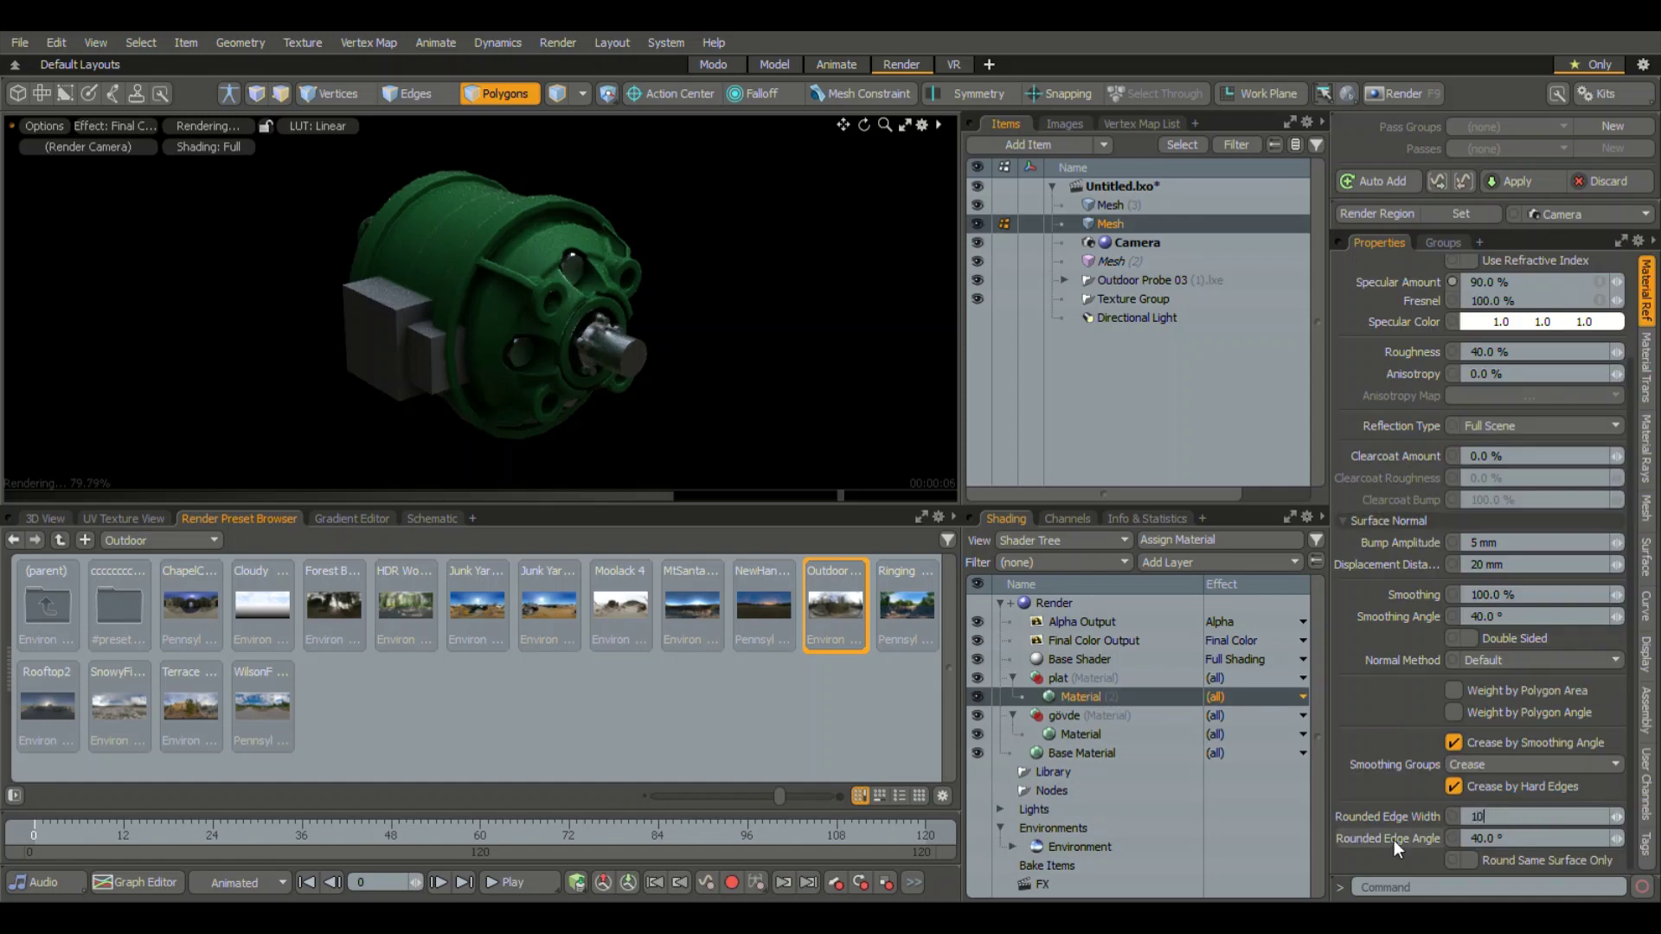
left_click(749, 265)
left_click_drag(593, 387, 646, 350, "alt")
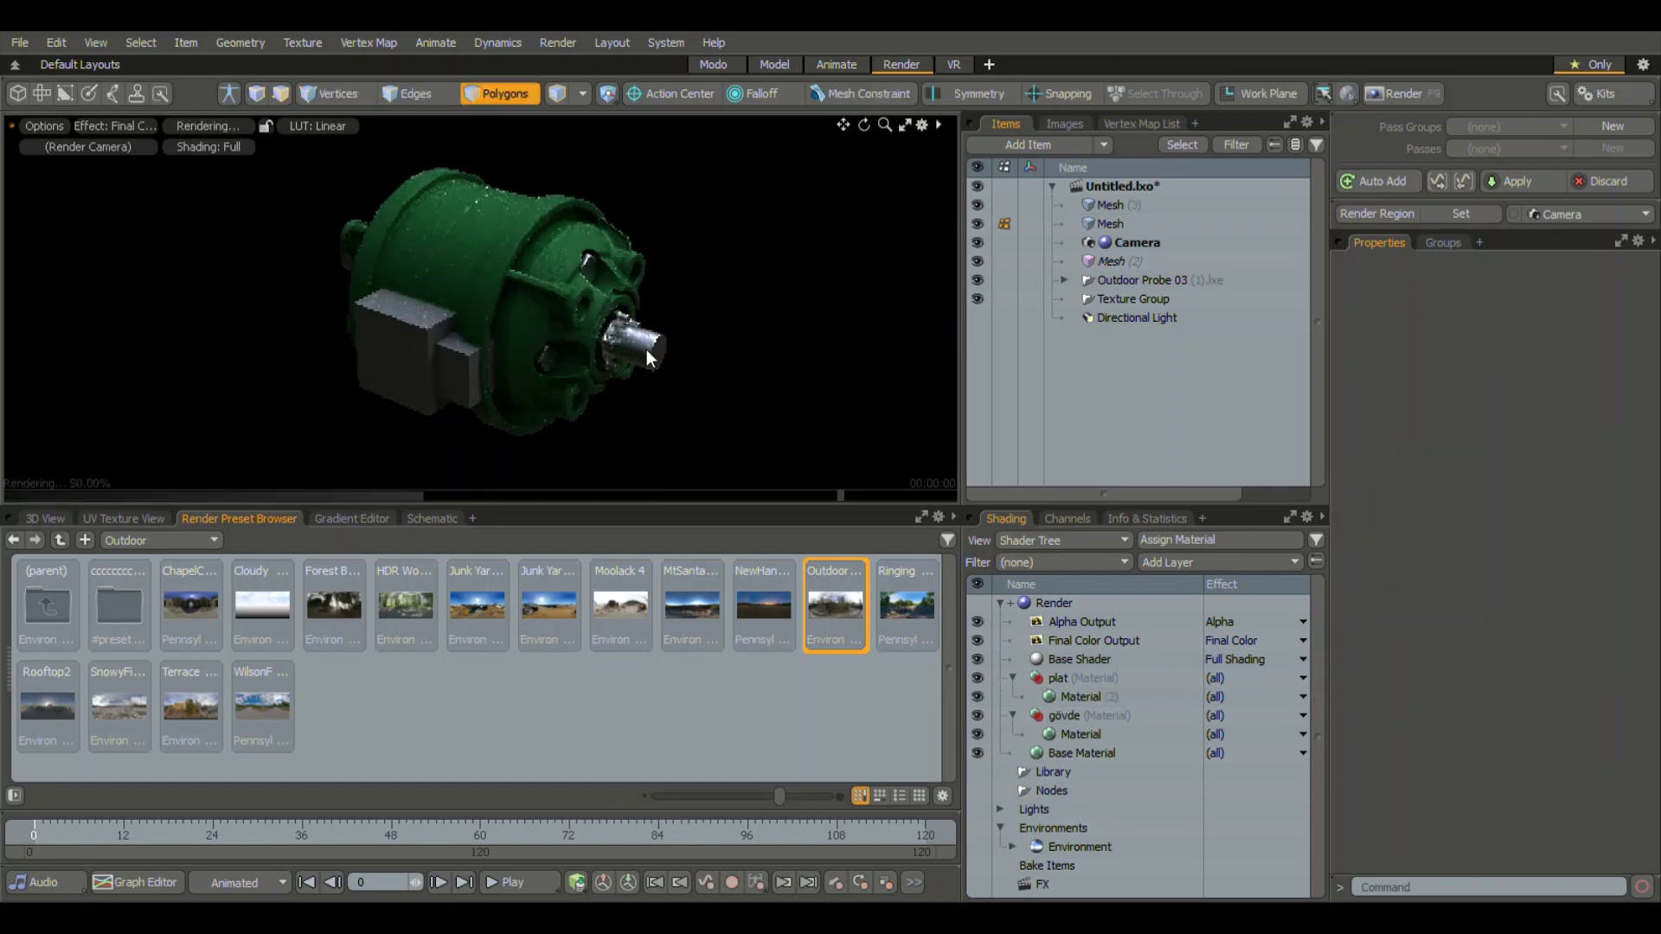
left_click(775, 64)
mouse_move(526, 549)
left_mouse_down("alt")
mouse_move(1019, 555)
mouse_move(1120, 581)
mouse_move(894, 577)
mouse_move(824, 627)
left_mouse_up("alt")
left_click_drag(993, 682, 917, 640, "alt")
- Loop-slice the shaft, select its edge loops along the tip, and pick a shaft polygon for grooving
key("2")
key("alt+c")
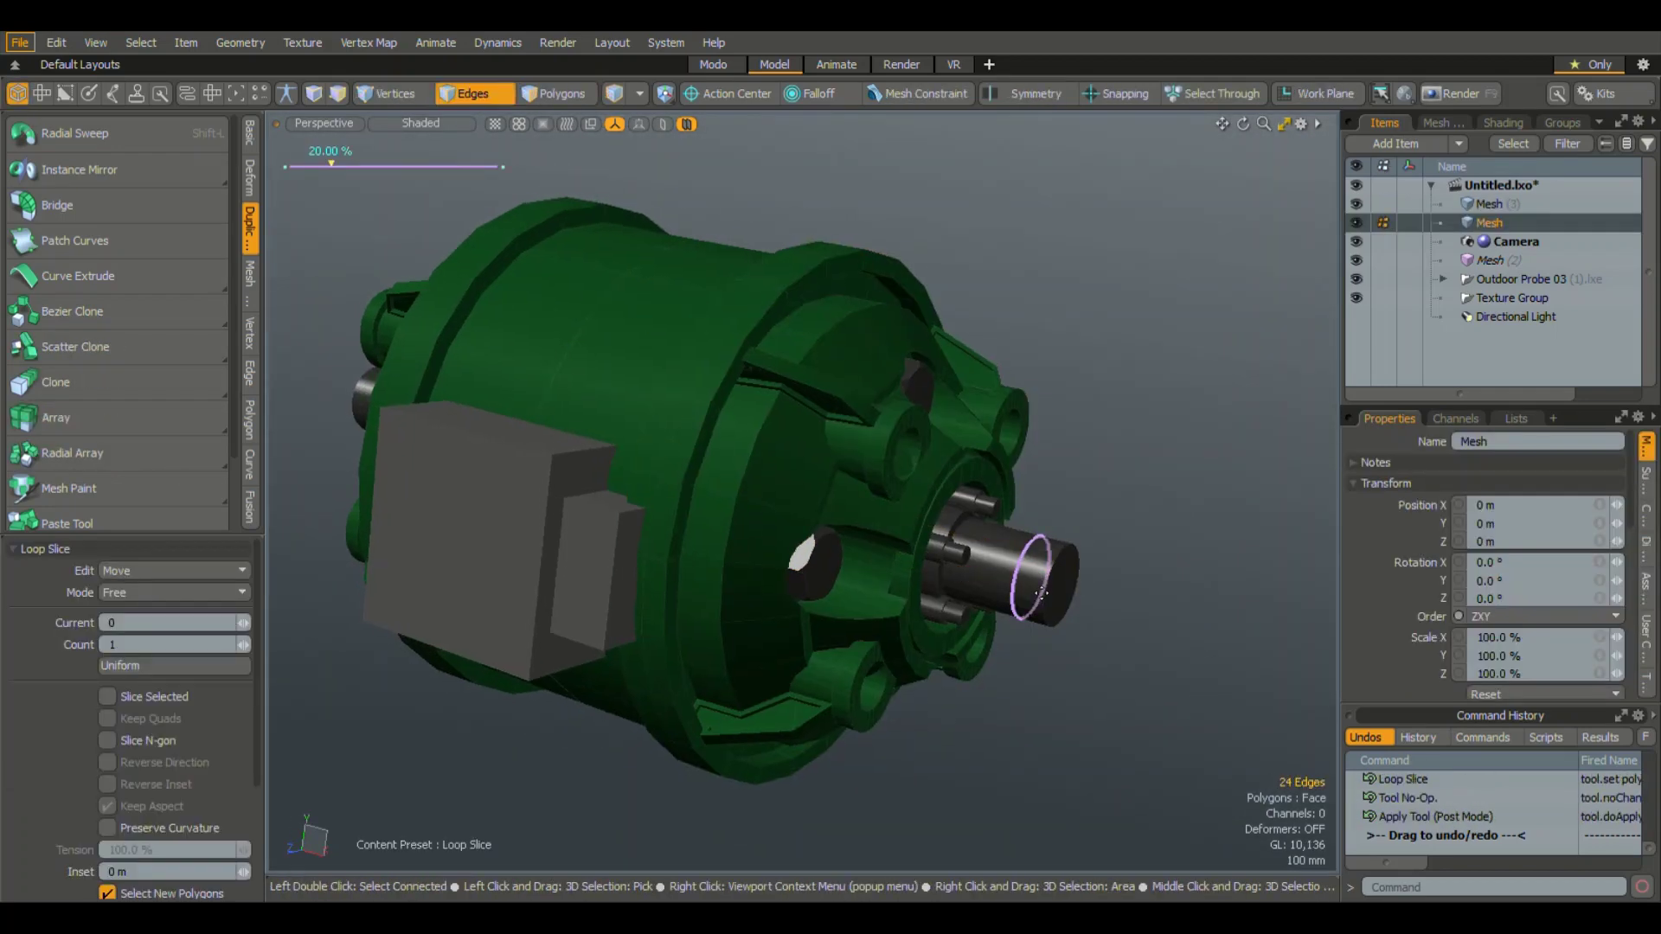
scroll(853, 506, "up", 5)
key("2")
left_click(926, 441)
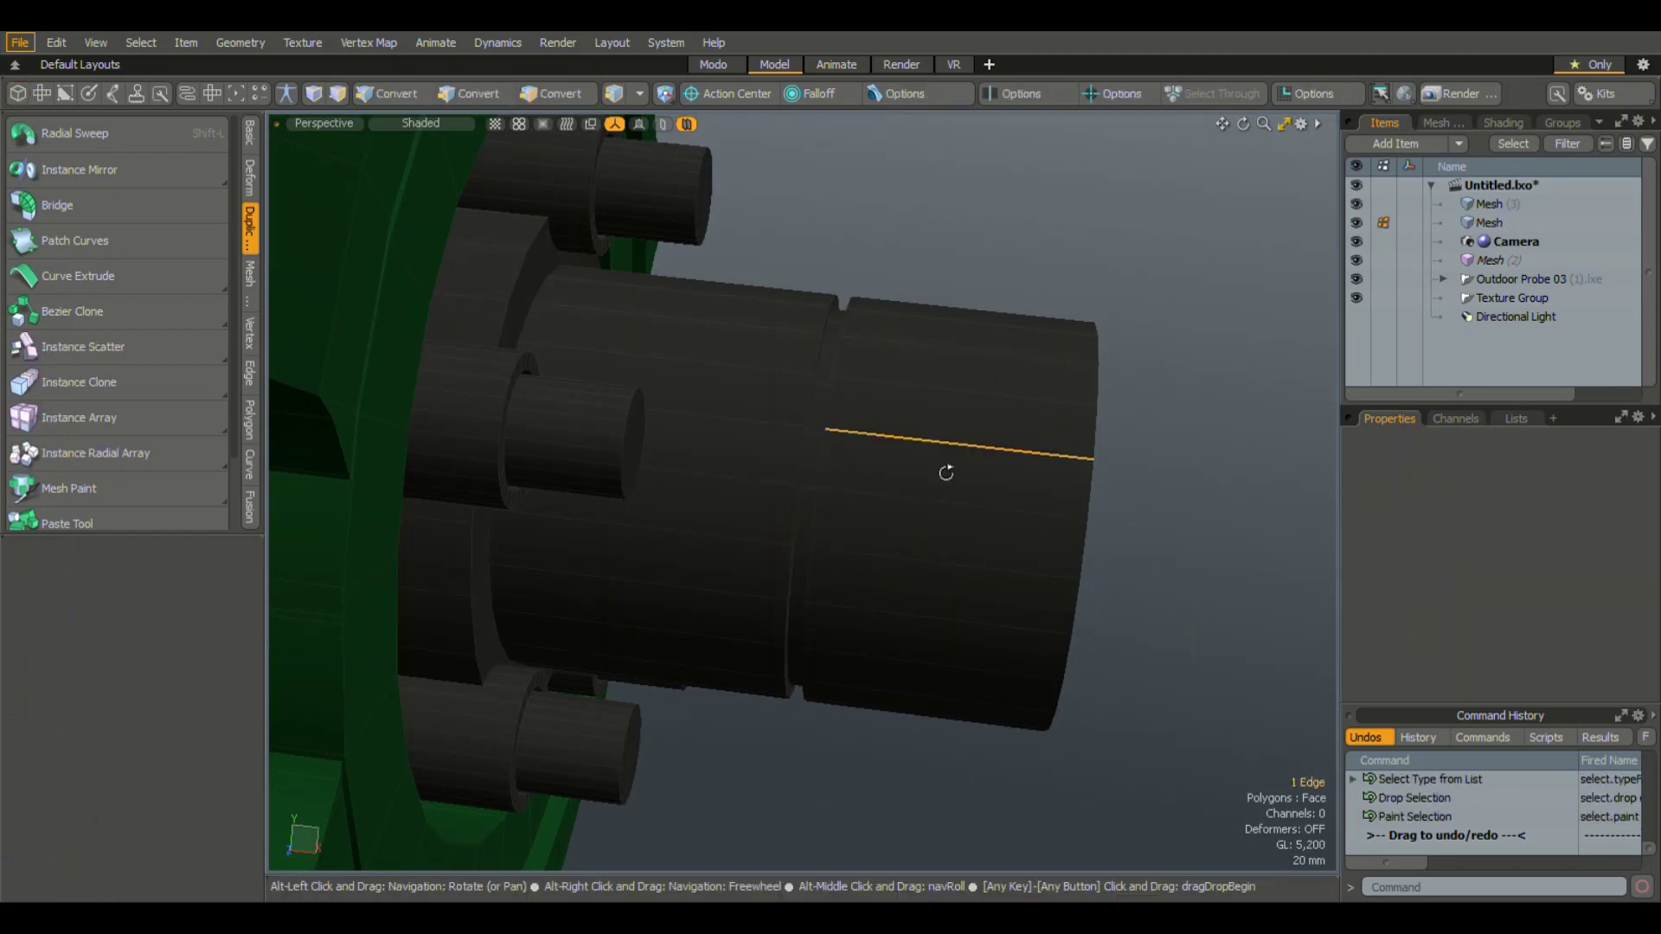
left_click_drag(970, 425, 1081, 434)
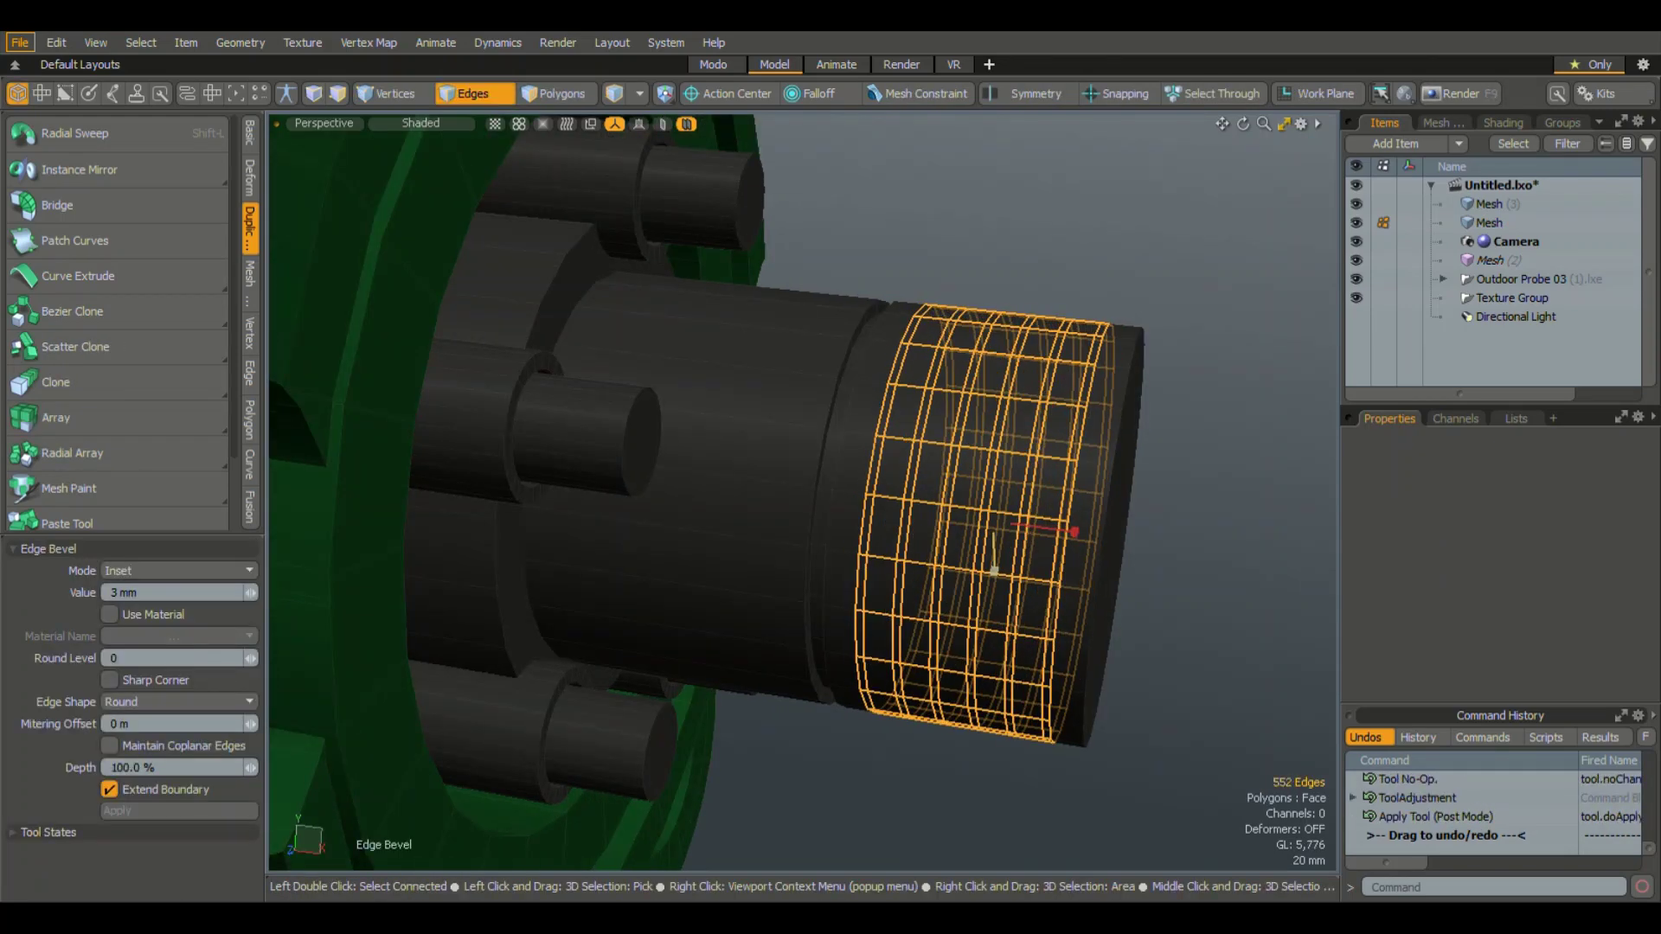
key("3")
scroll(718, 346, "up", 5)
left_click(711, 346)
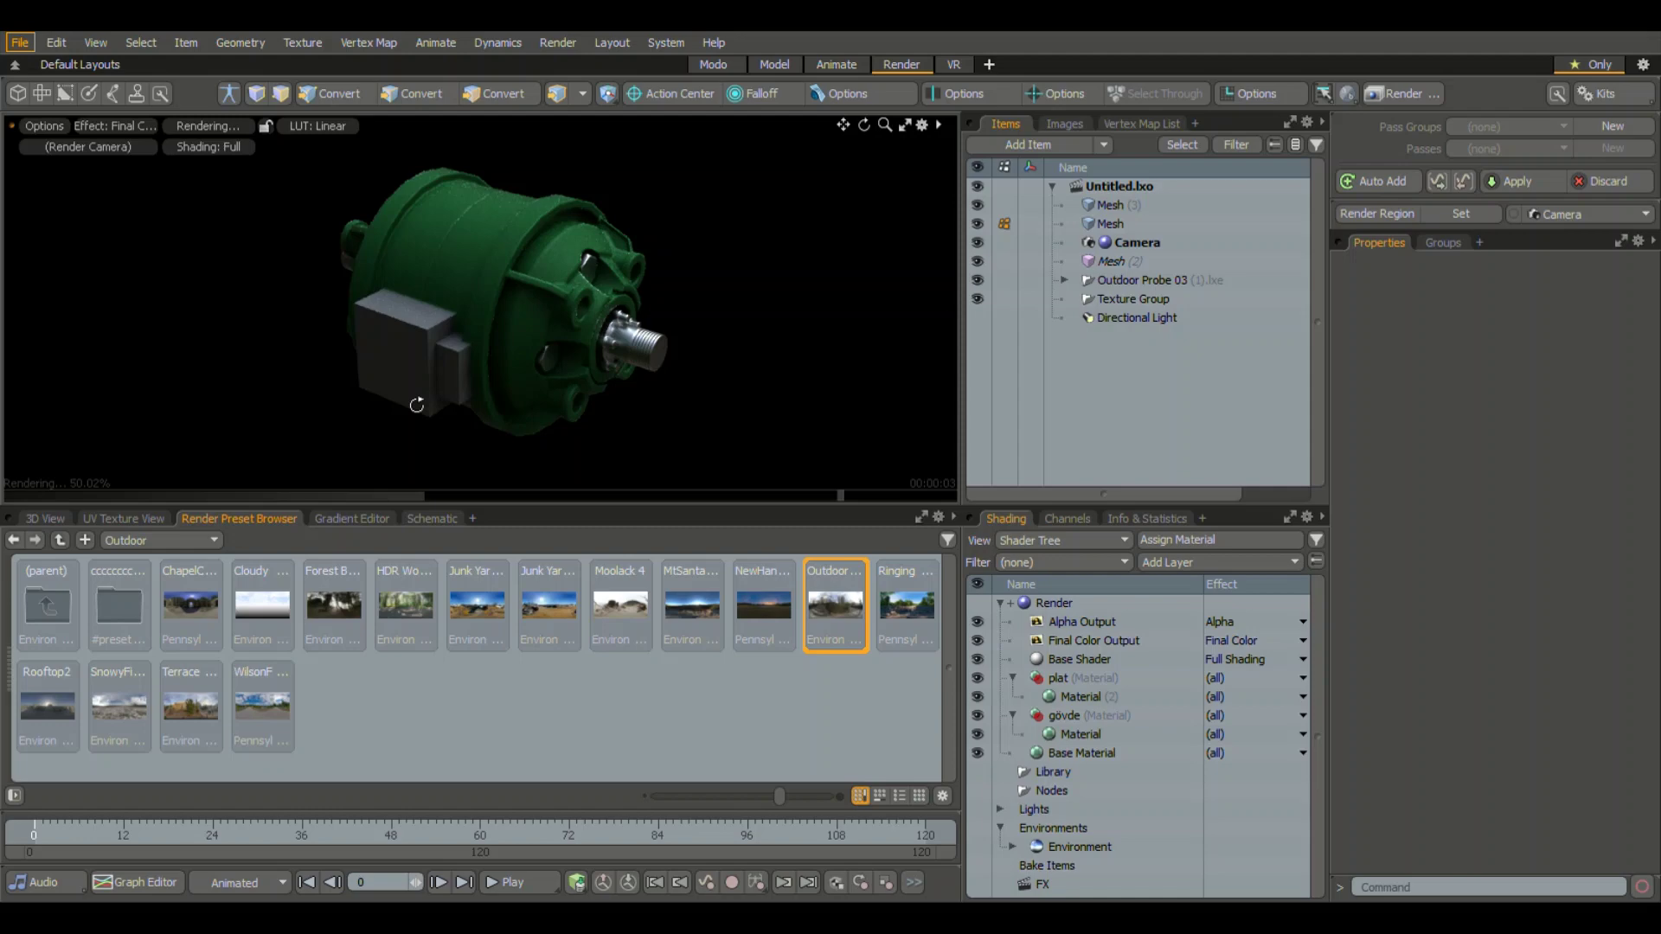
- Orbit the motor round to the terminal box side, then check it in the render preview
middle_click_drag(416, 404, 673, 392)
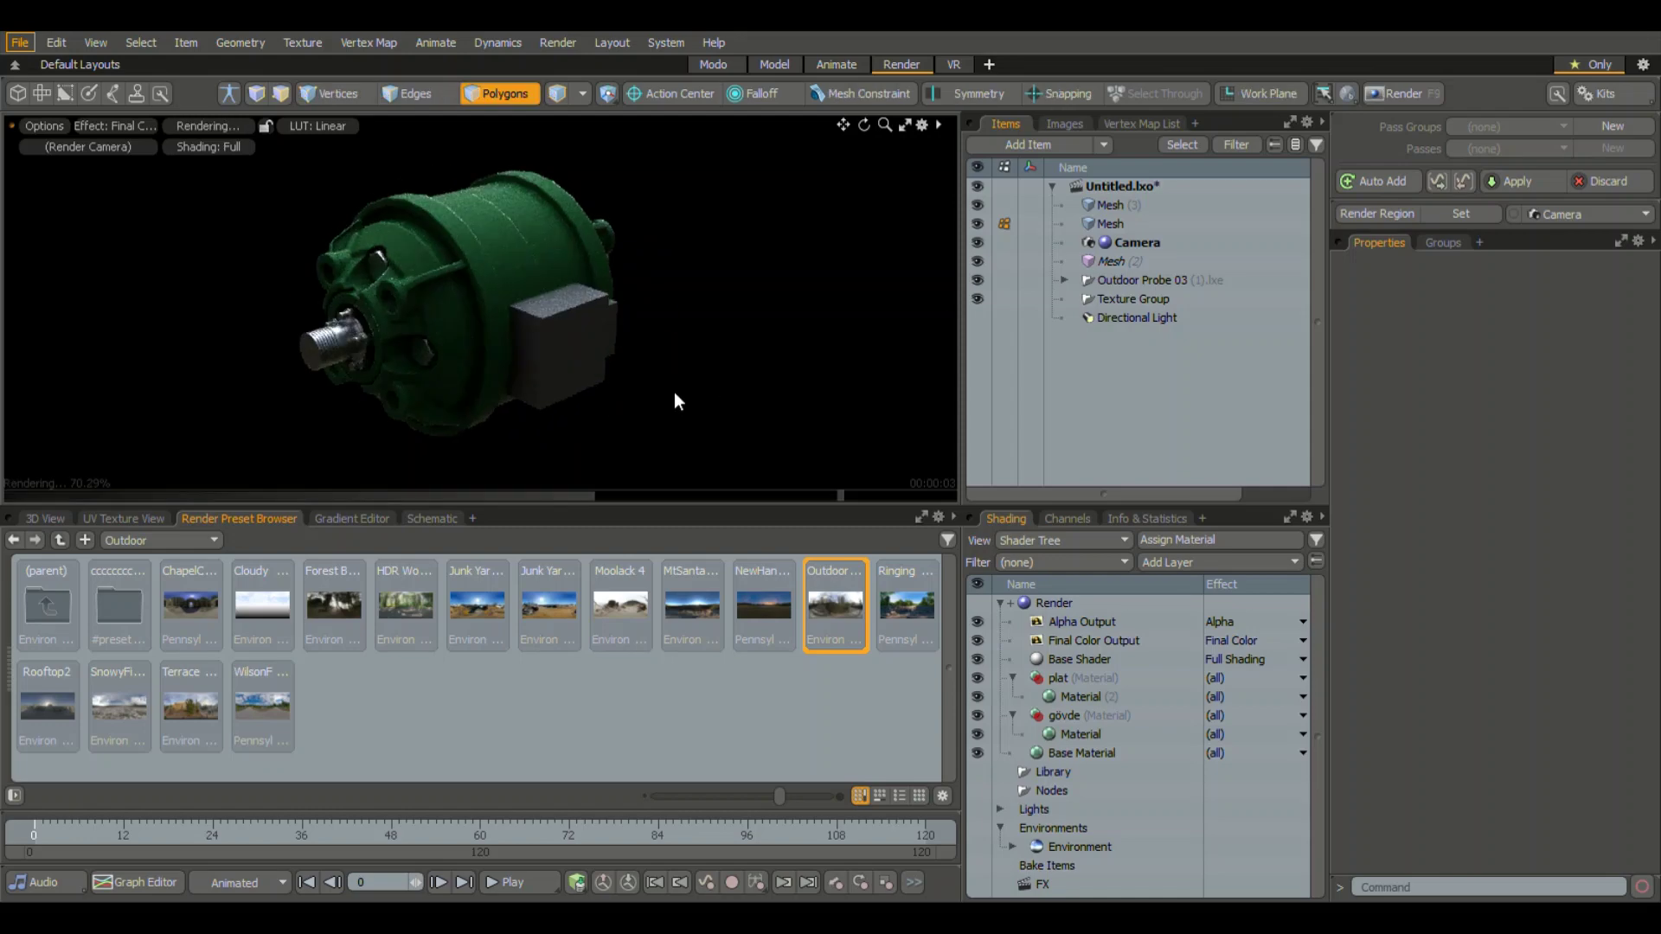
left_click(775, 64)
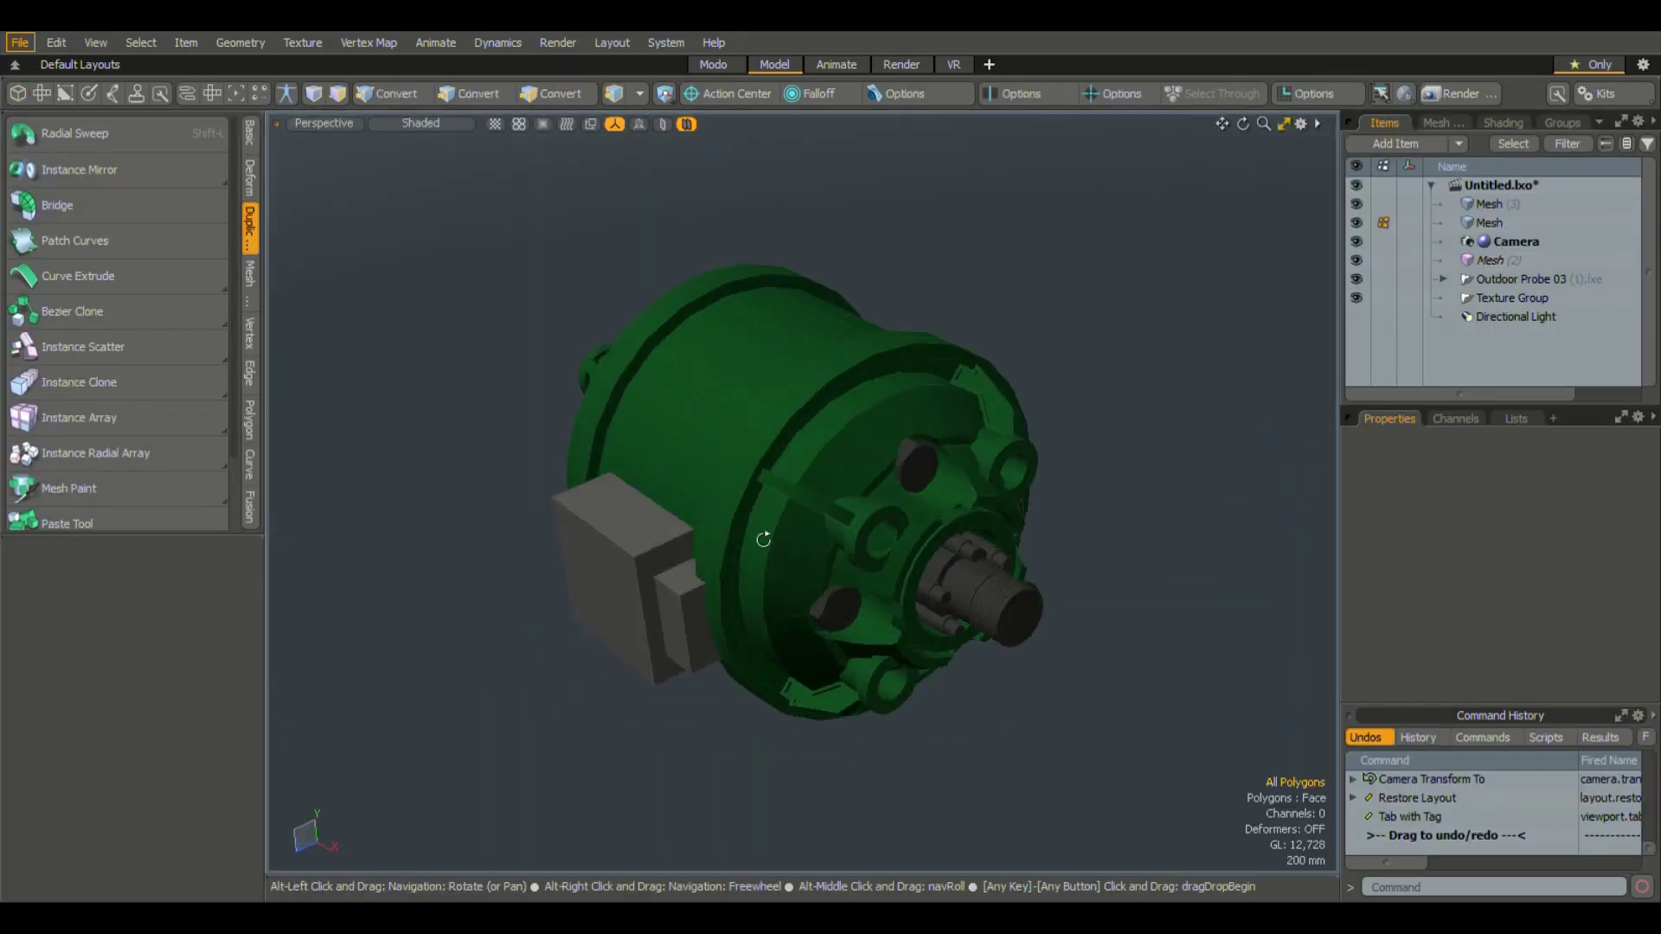
middle_click_drag(786, 568, 582, 487)
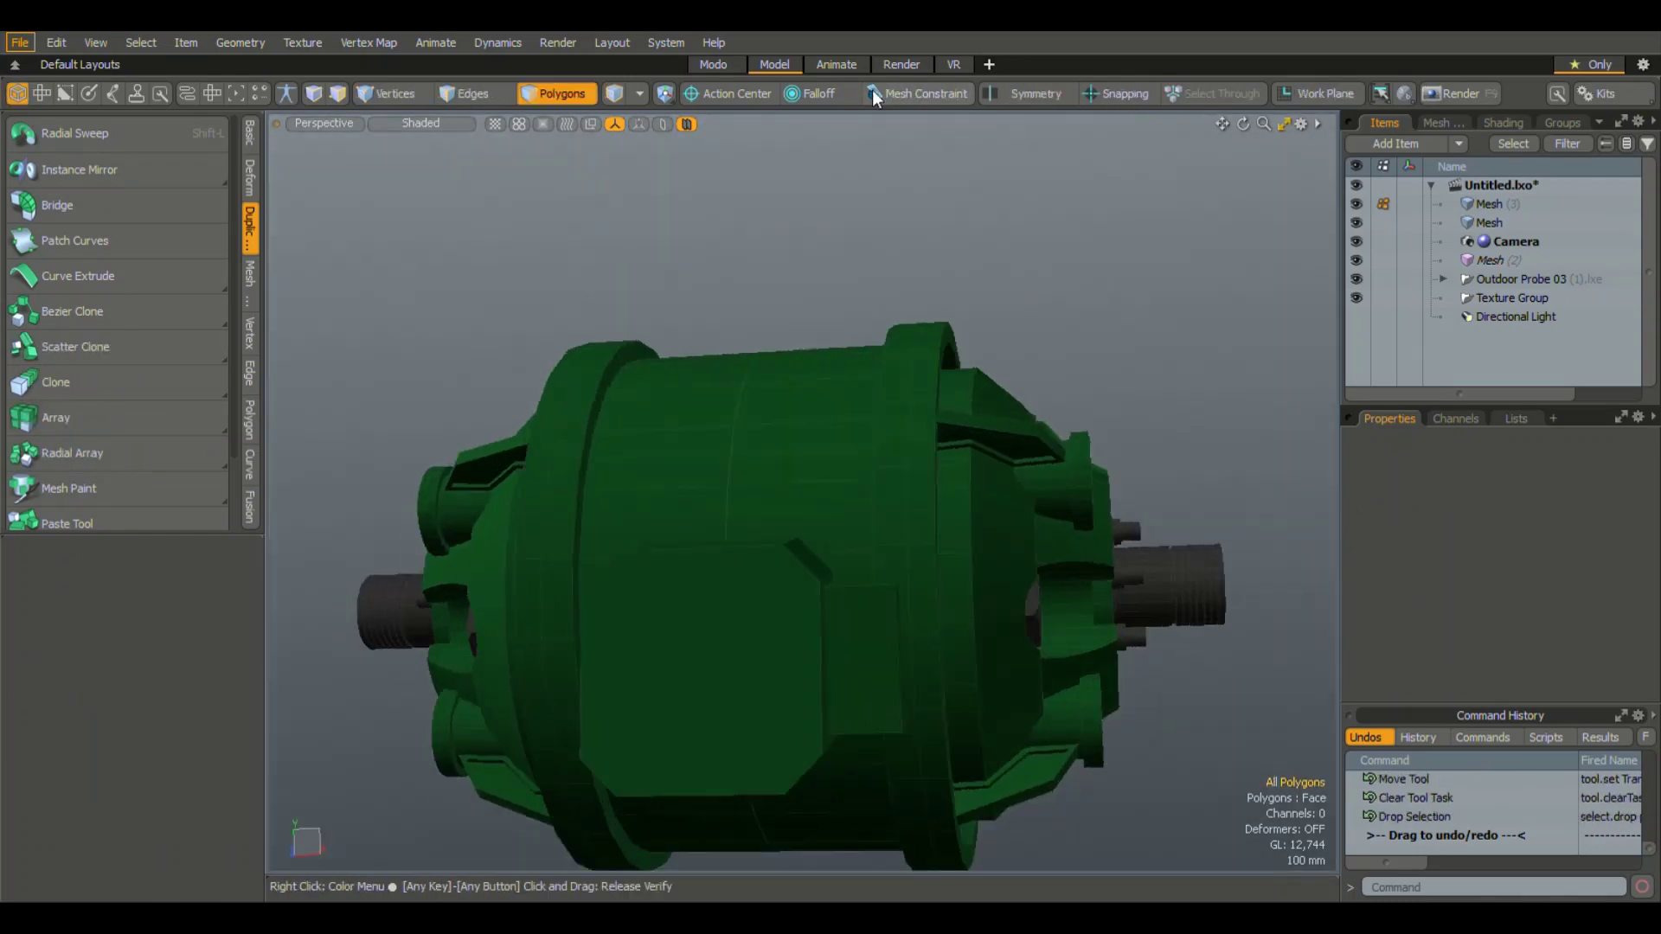
left_click(901, 64)
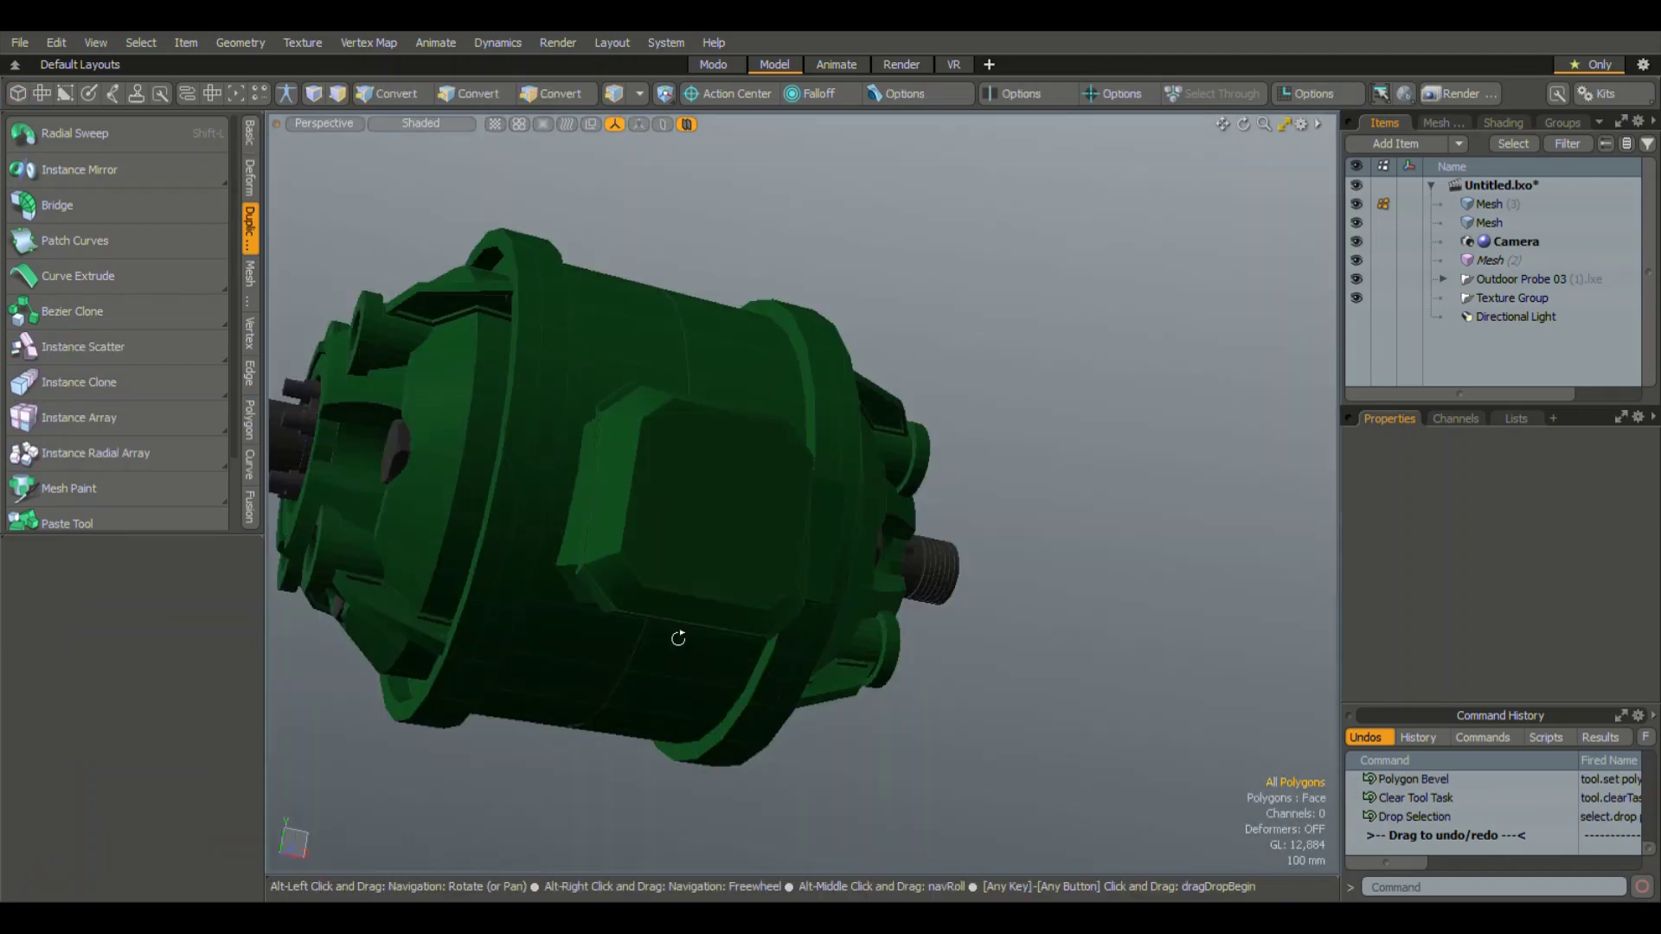
- View the whole motor and move the bolt cylinder beside the terminal box
left_click_drag(678, 637, 681, 548, "alt")
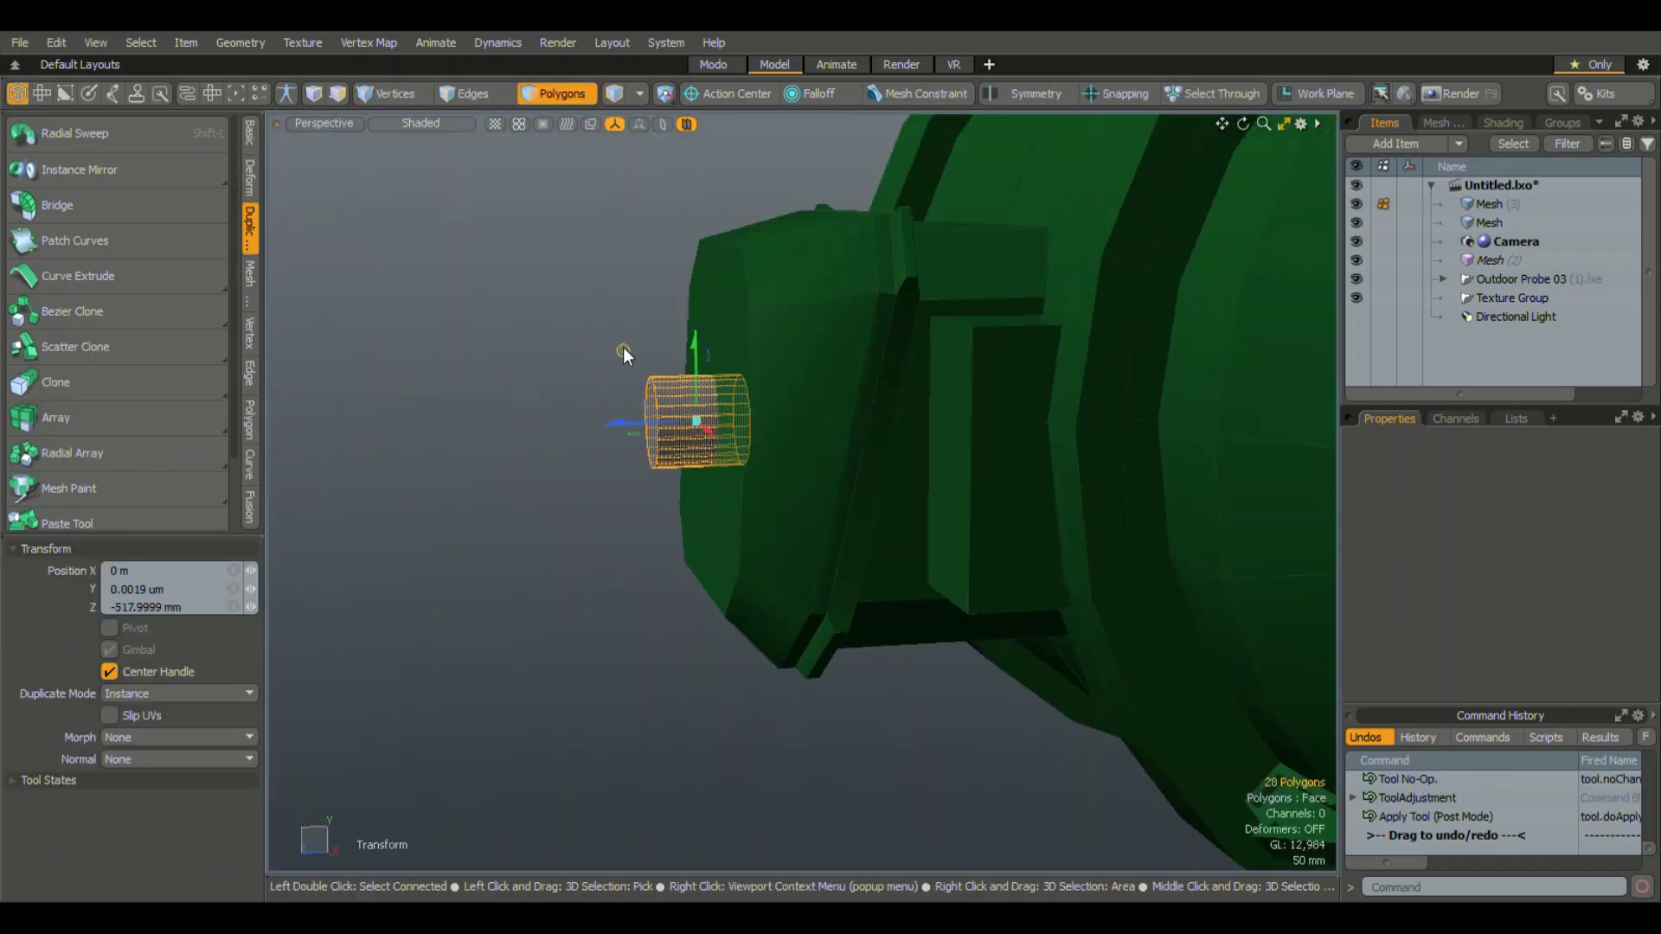
key("w")
left_click_drag(621, 386, 657, 415, "alt")
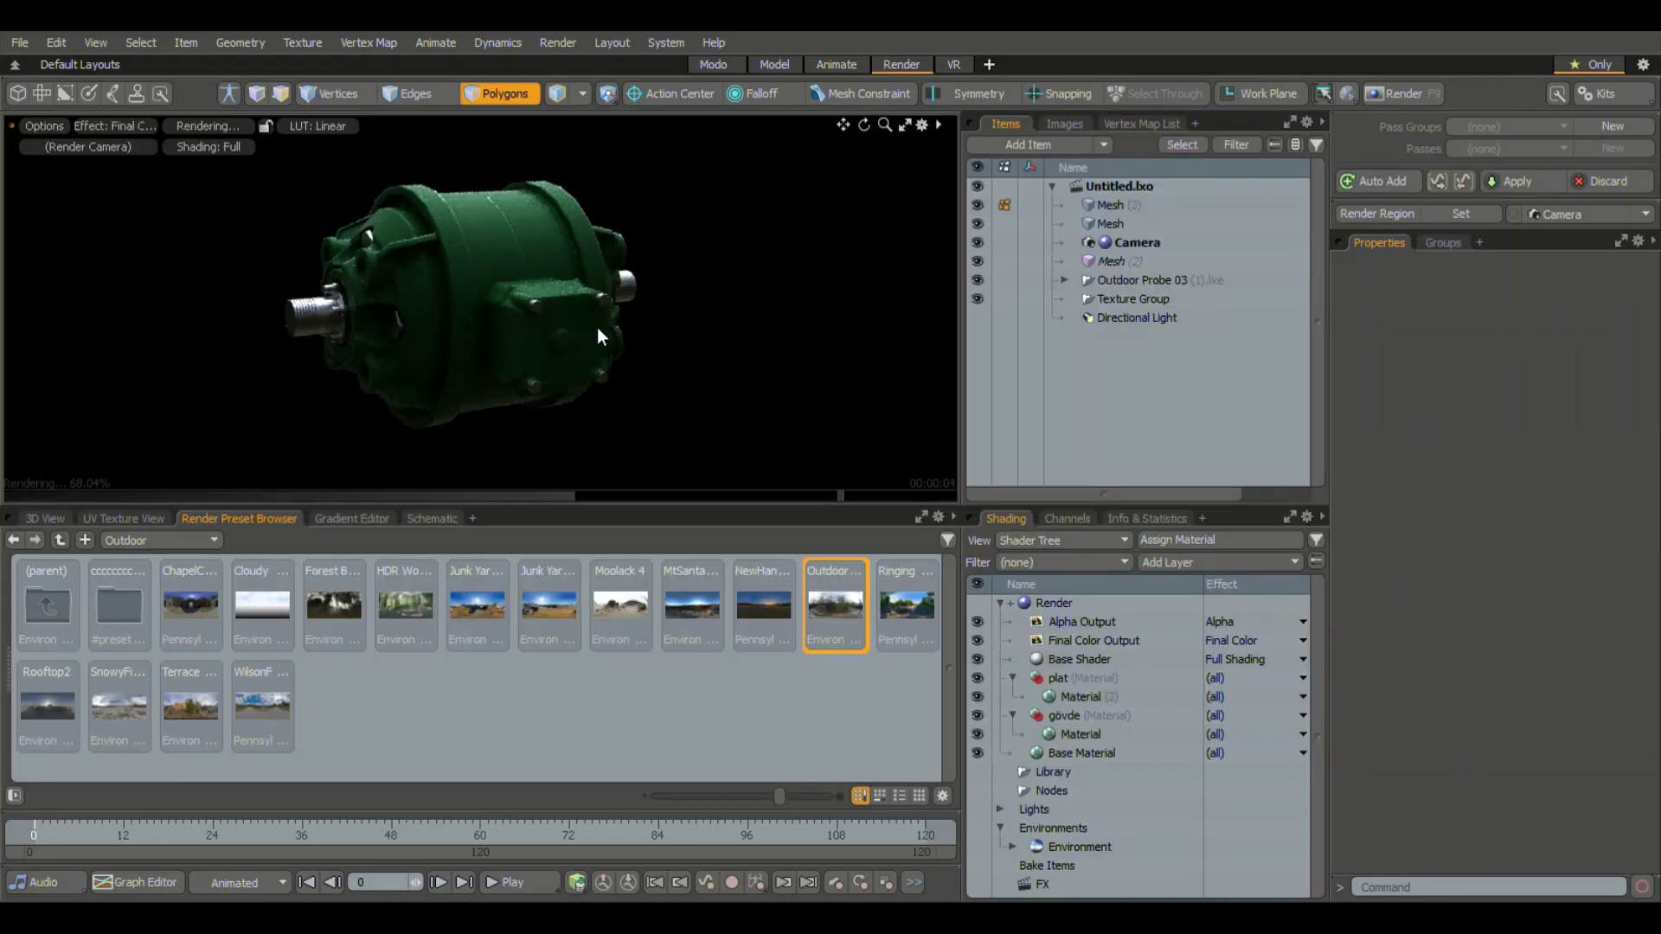
- Rotate the render preview to inspect the finned terminal box
middle_click_drag(597, 327, 465, 451)
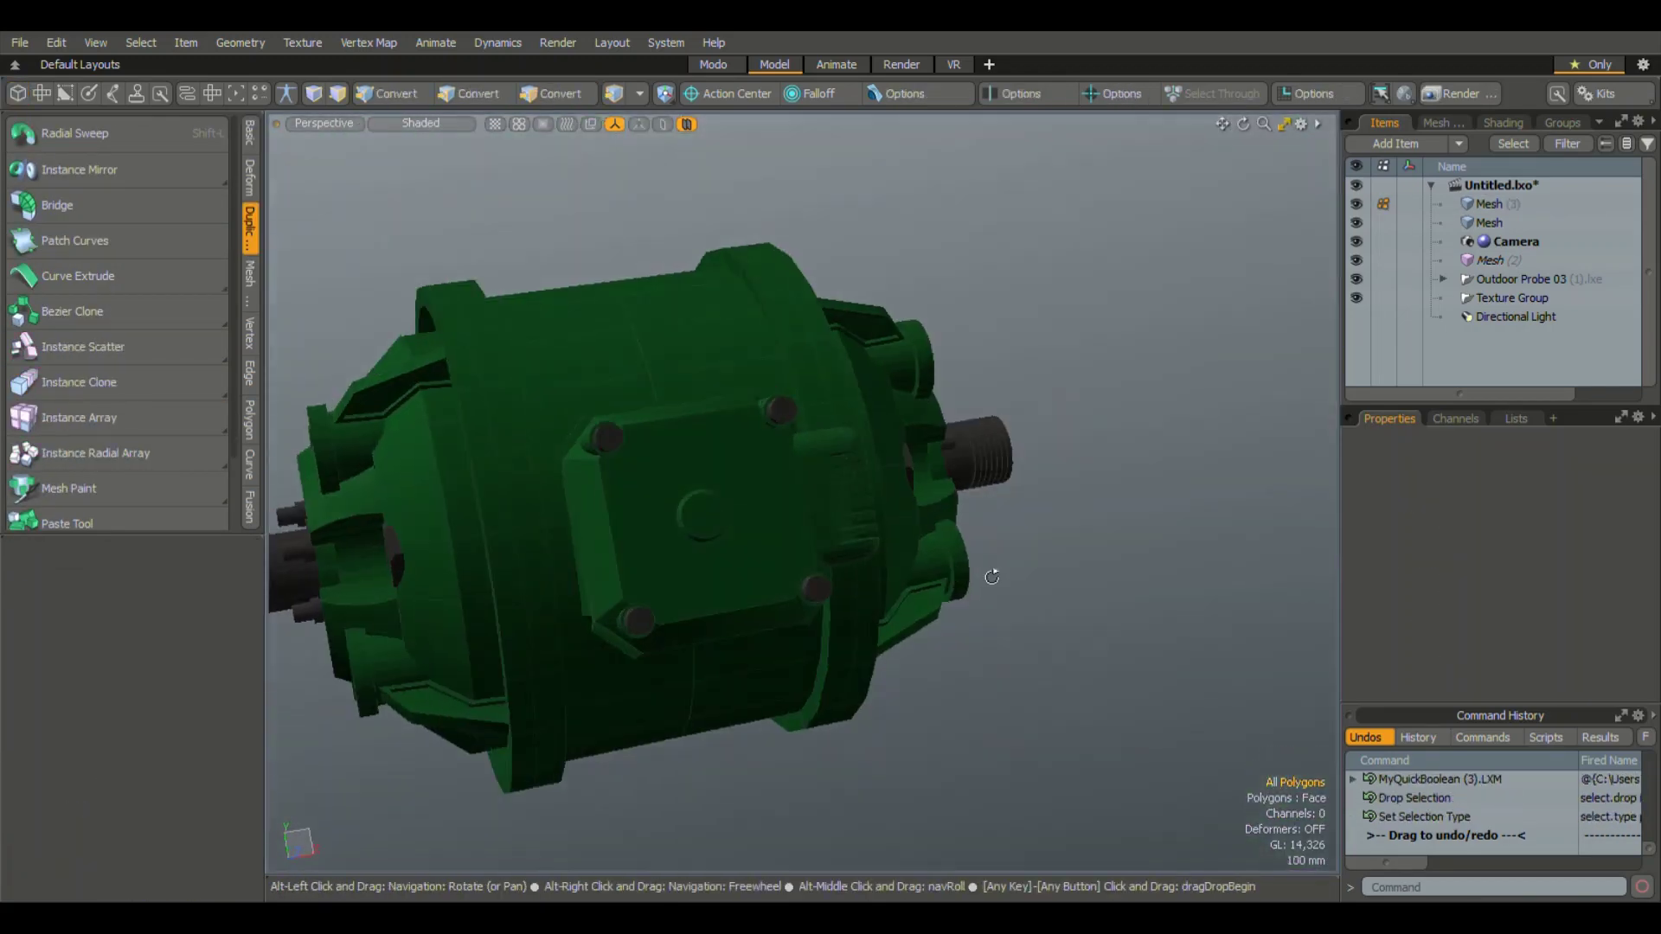
left_click(901, 70)
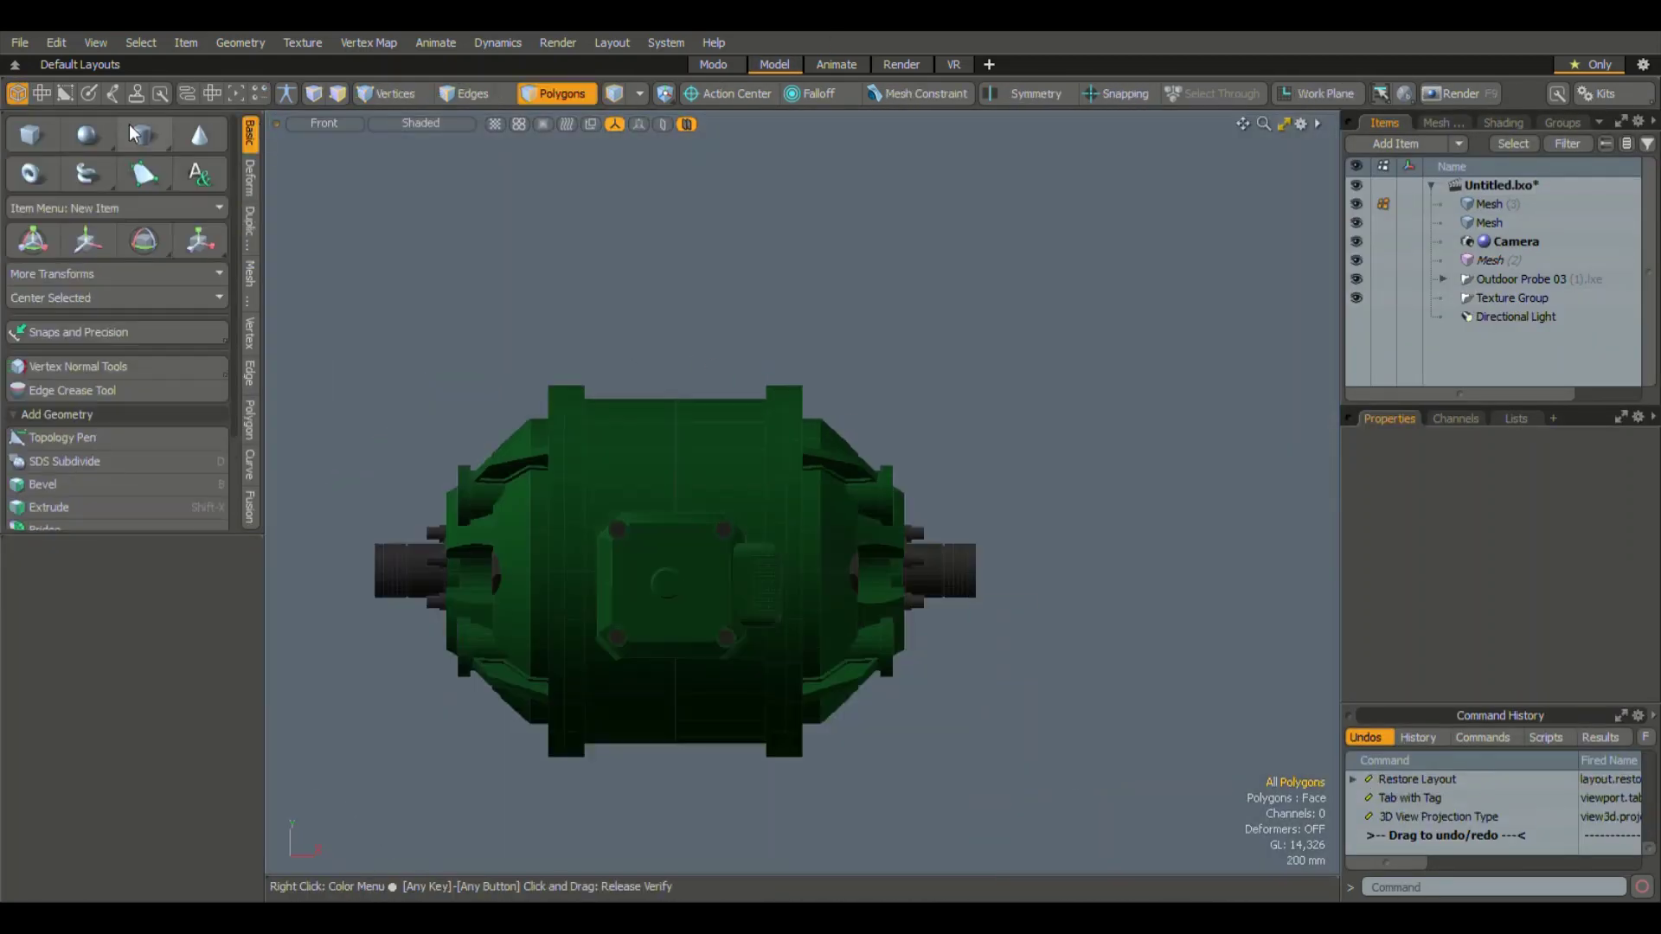
- Orbit over the top of the motor, then rotate the render preview to view the handle
left_click_drag(682, 330, 871, 329, "alt")
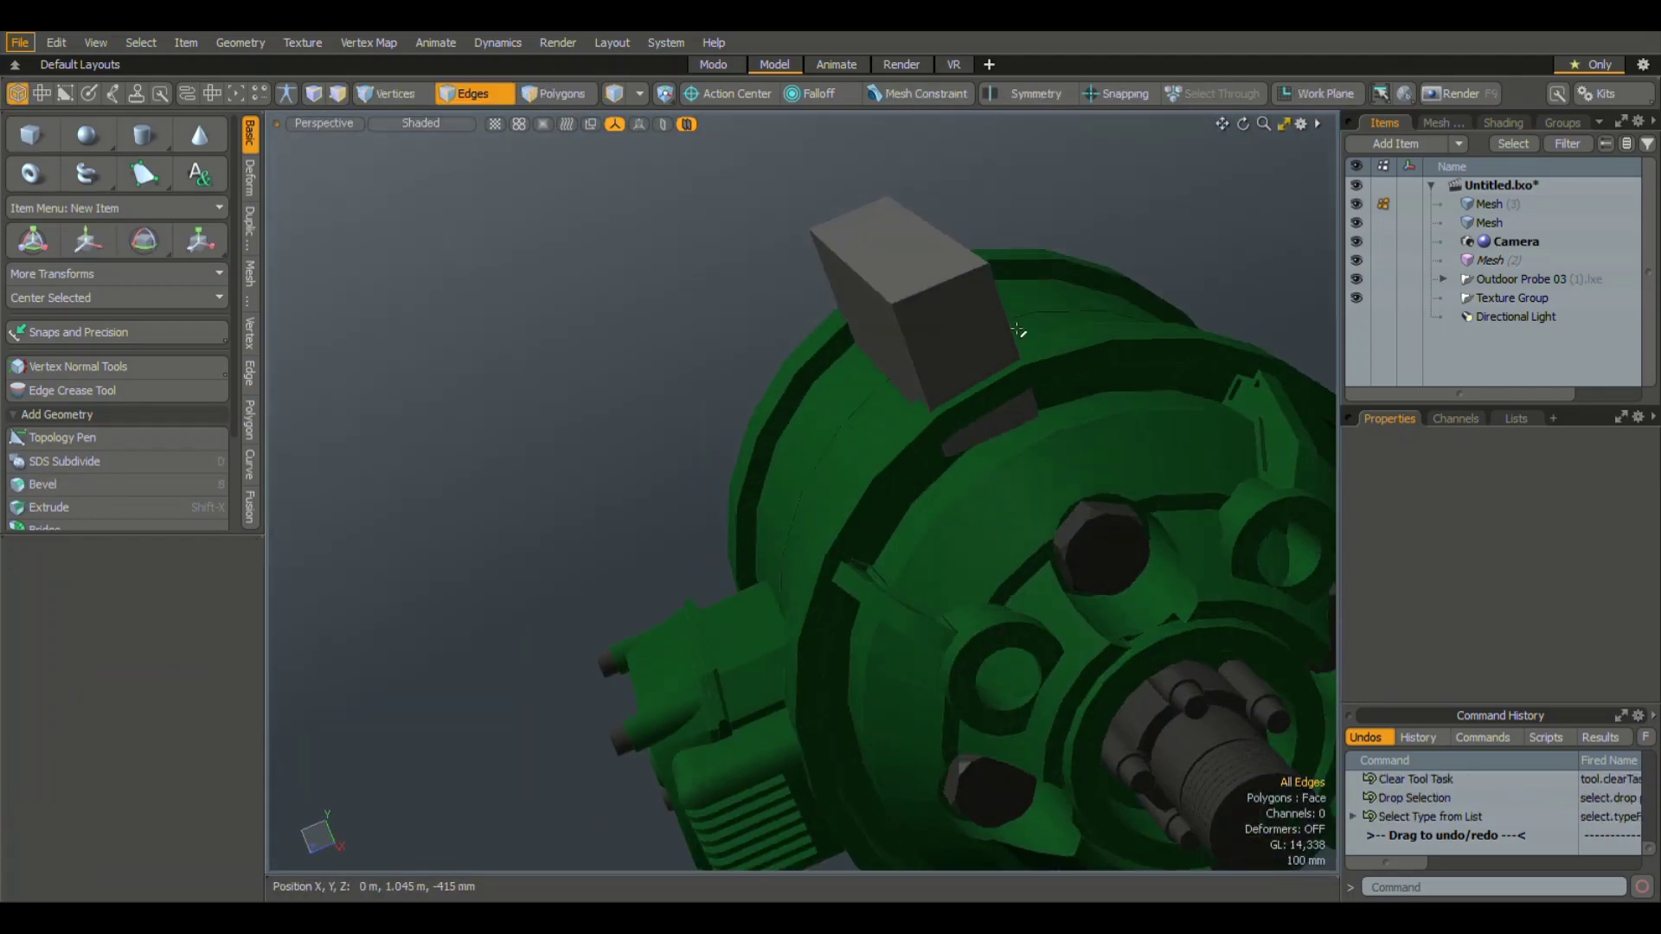
left_click_drag(950, 249, 983, 626, "alt")
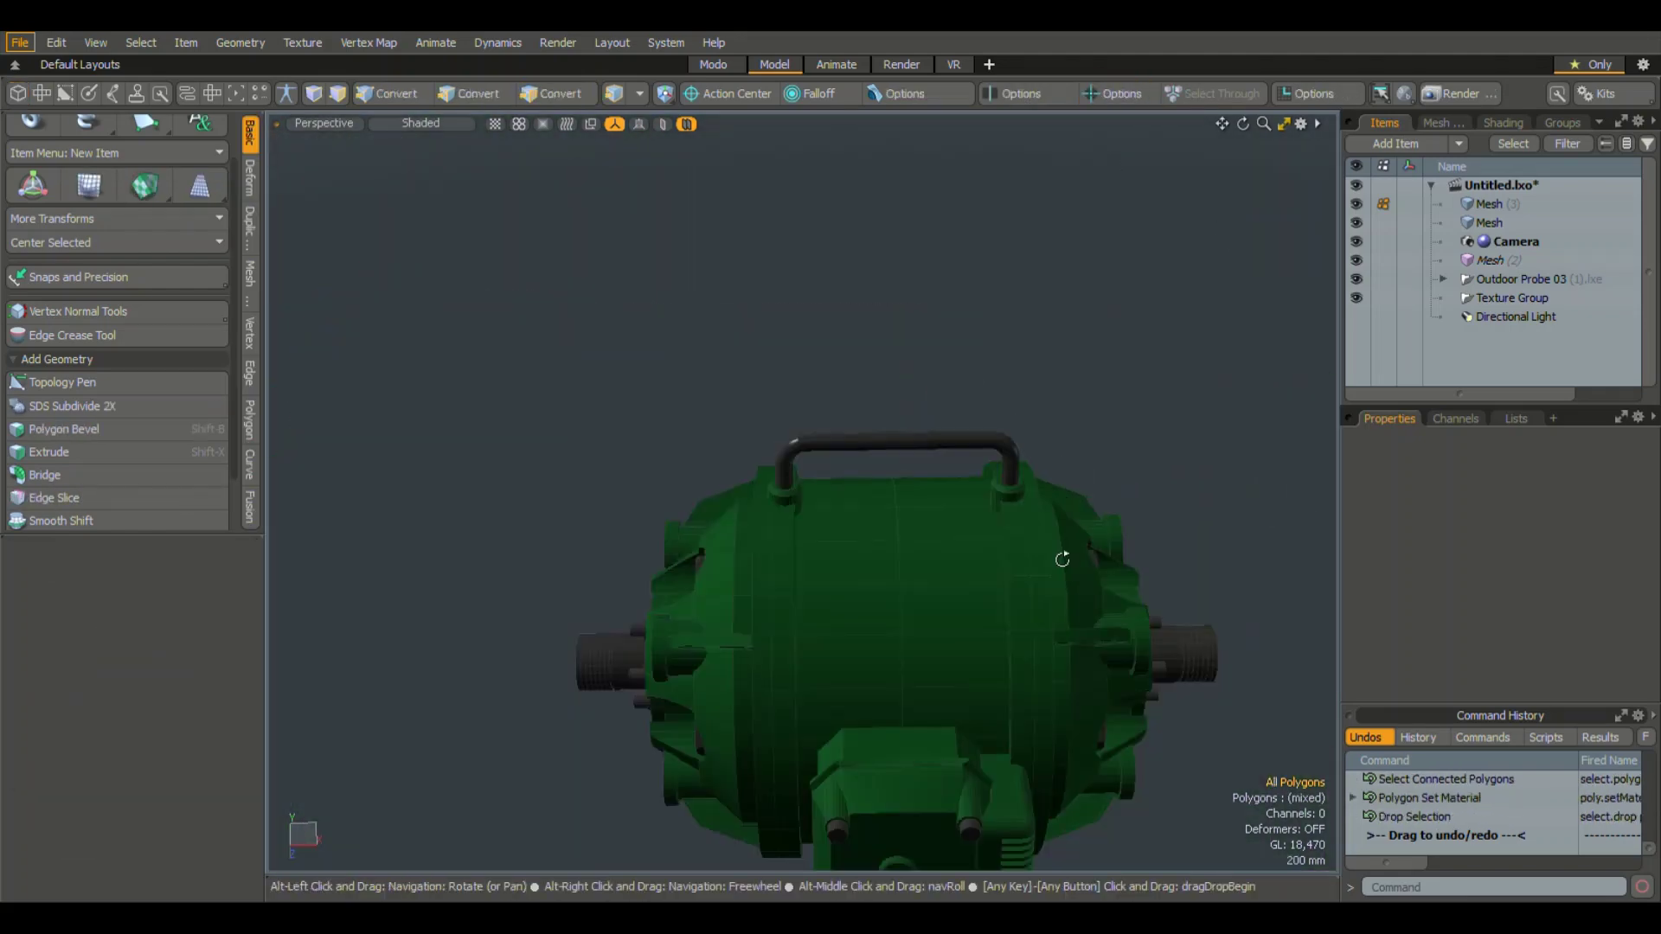
left_click(895, 67)
left_click_drag(806, 386, 599, 376, "alt")
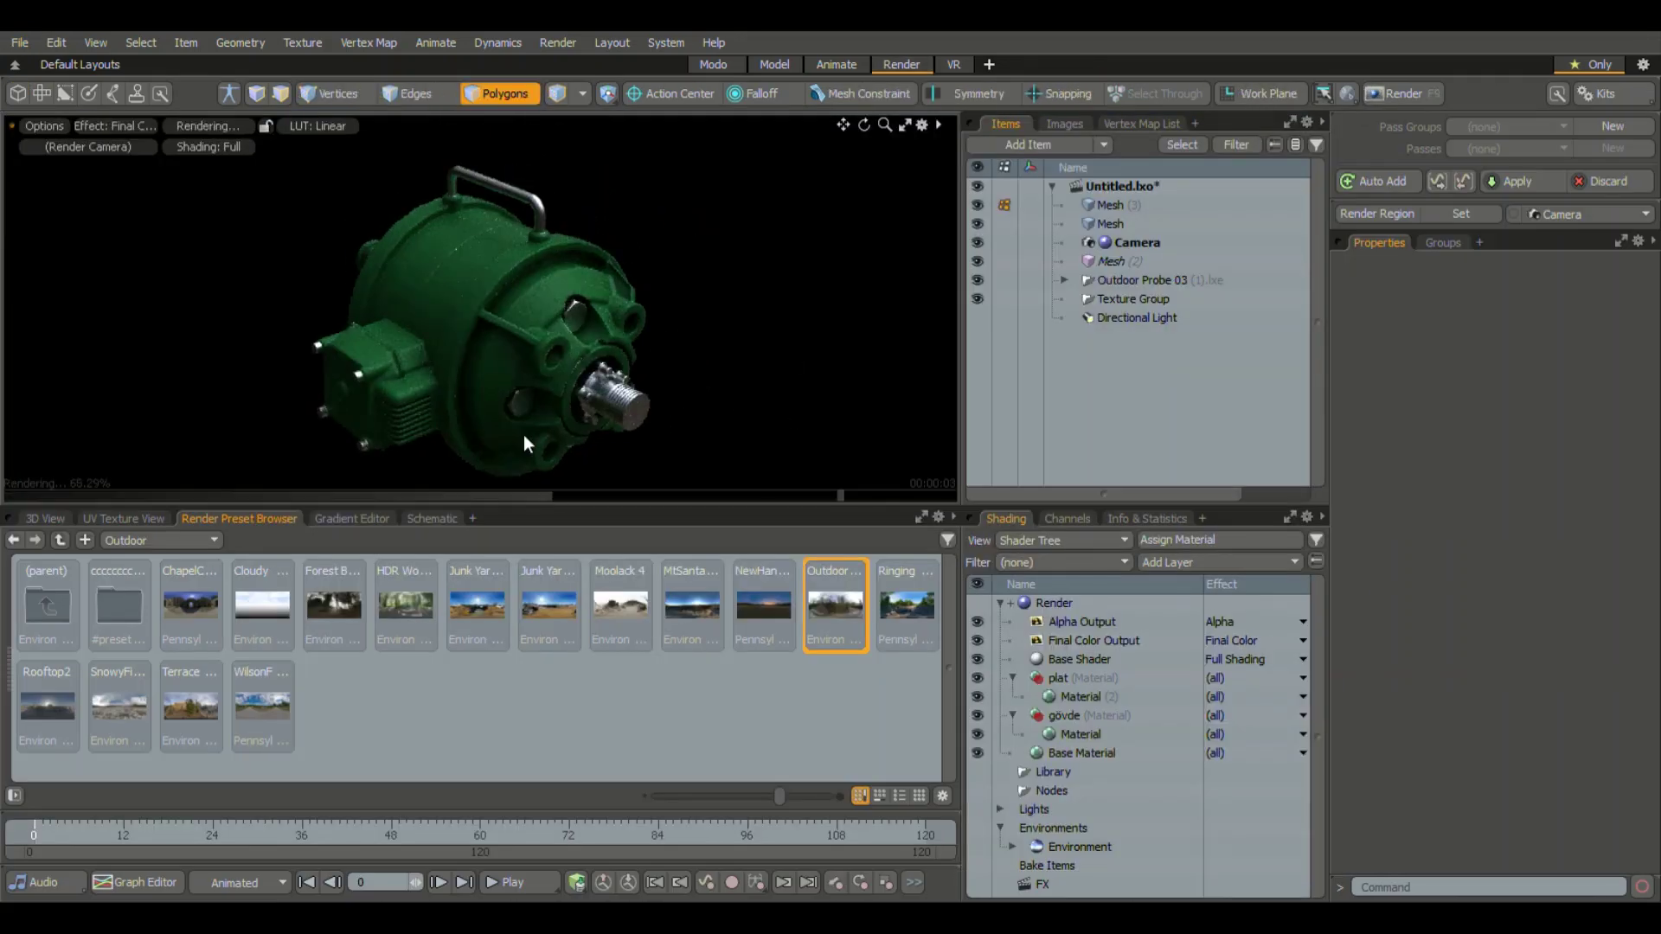
- Check the render settings, select Mesh (2), and open the gövde body material settings
left_click(1070, 597)
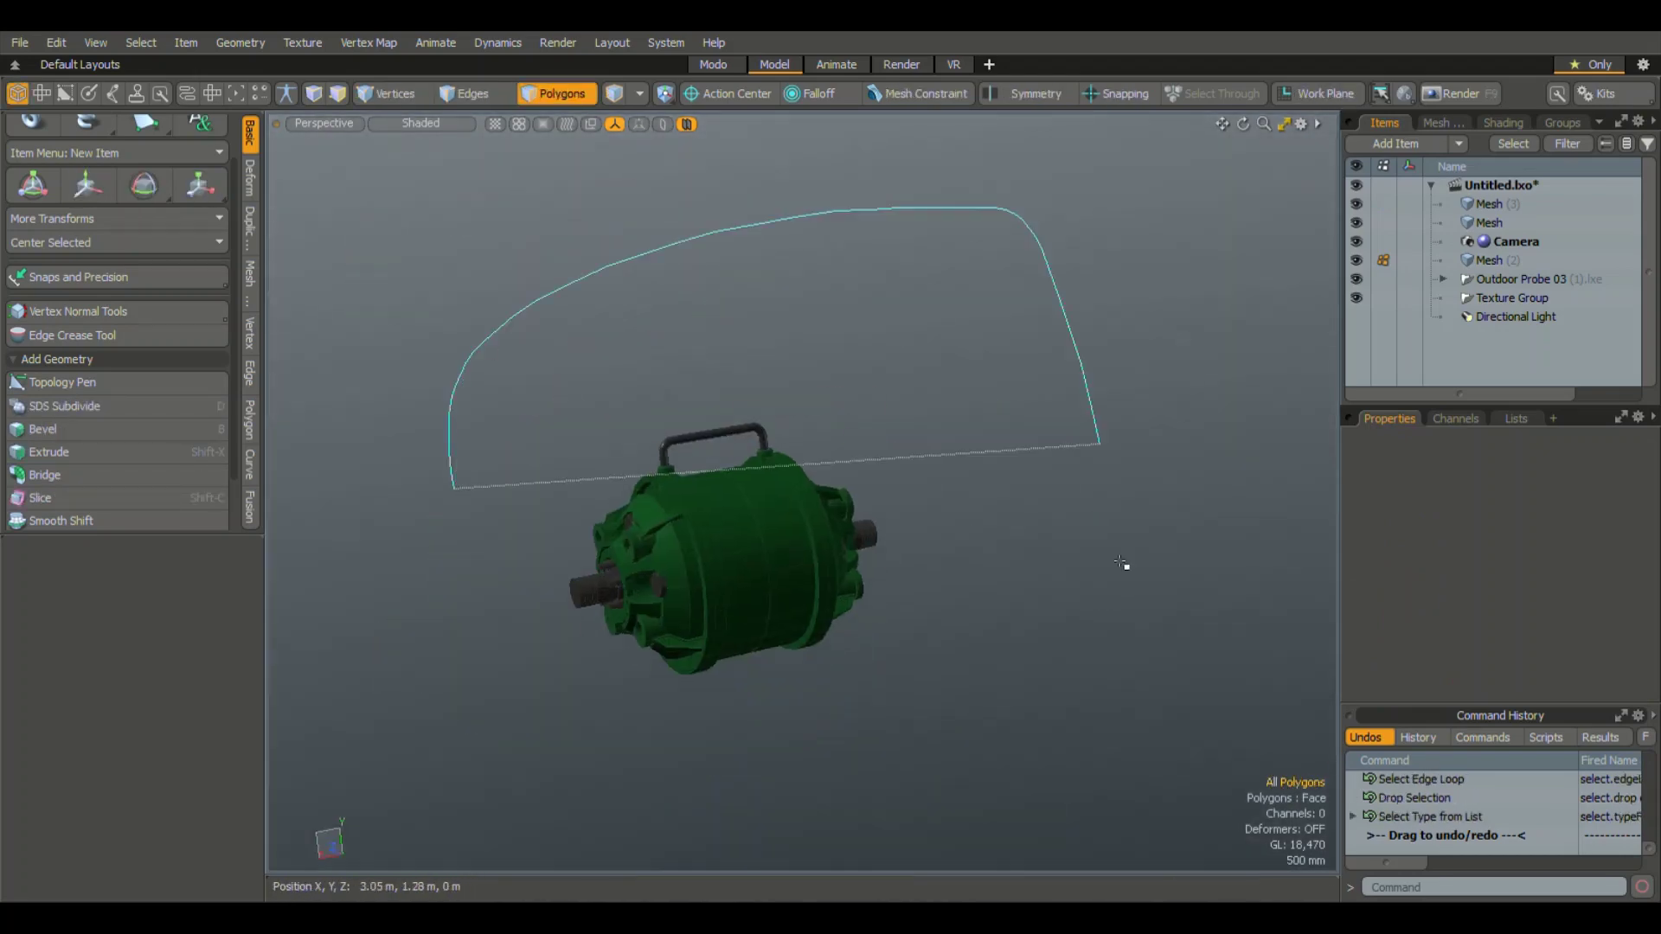
left_click(1482, 260)
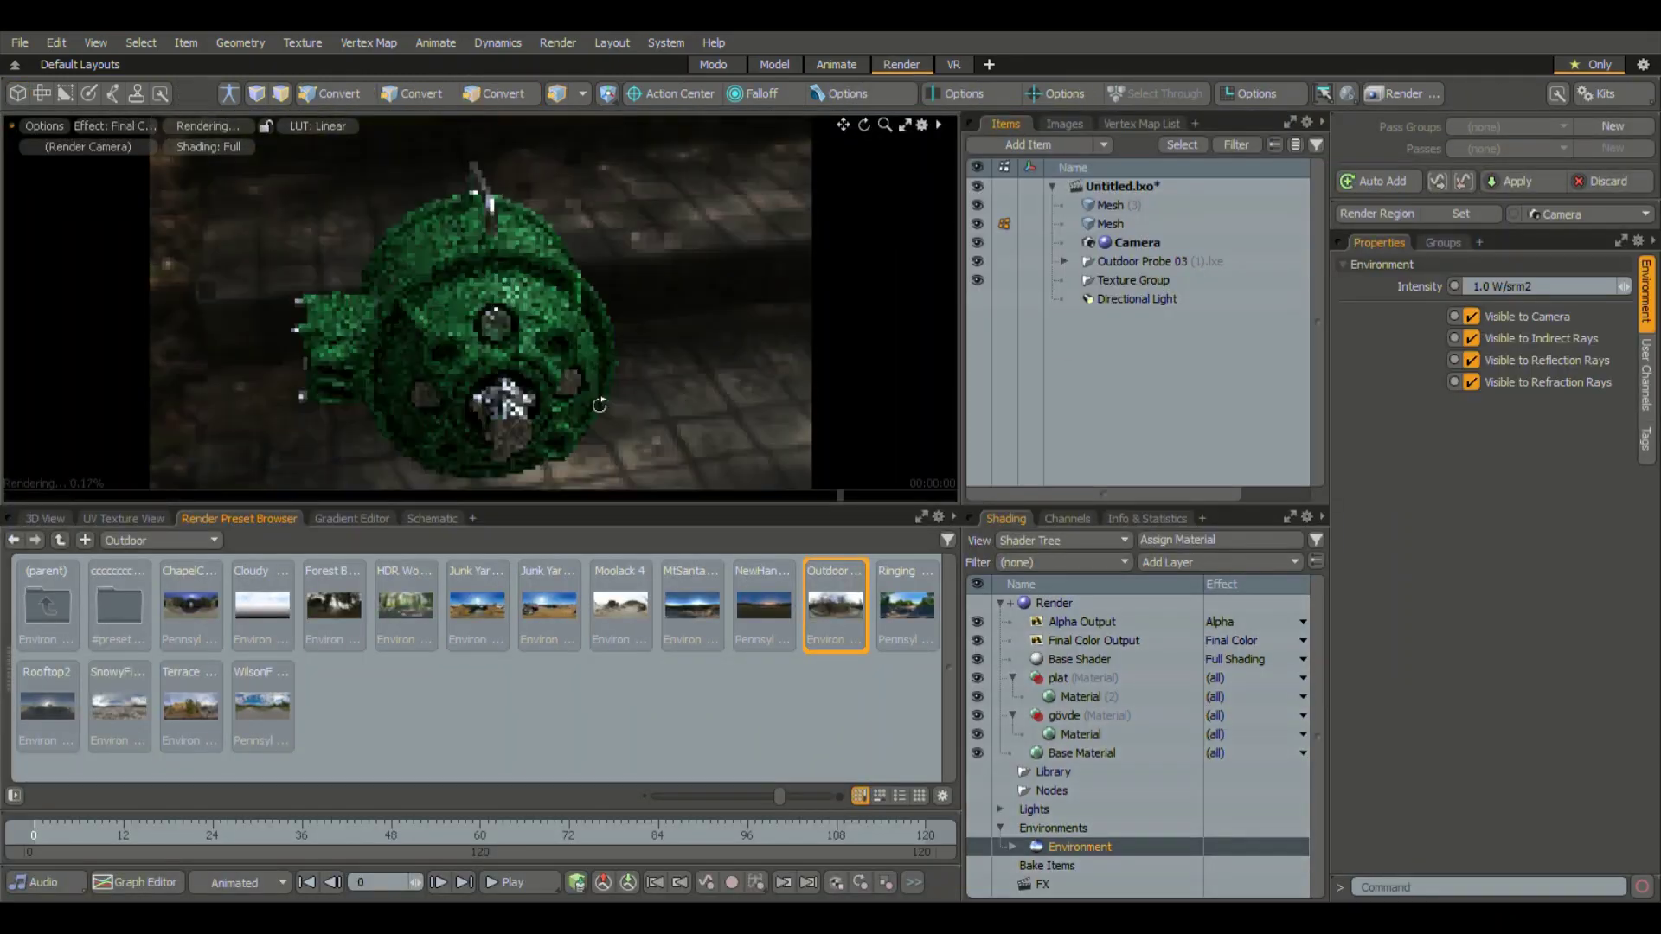
left_click(532, 328)
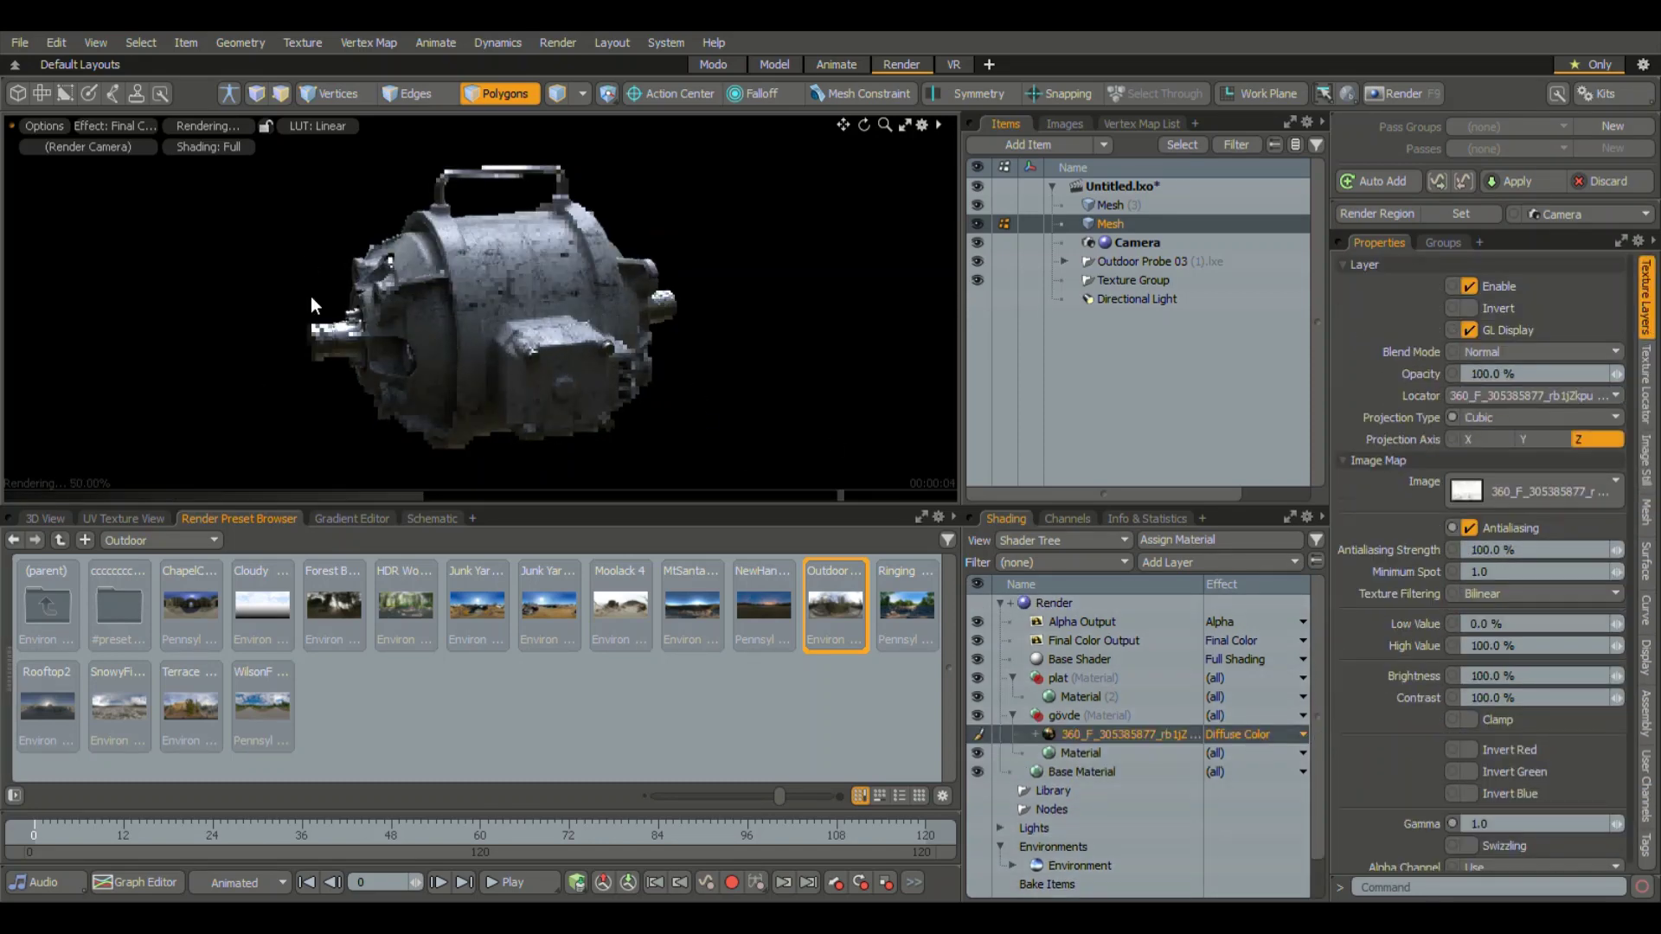
scroll(1591, 509, "down", 2)
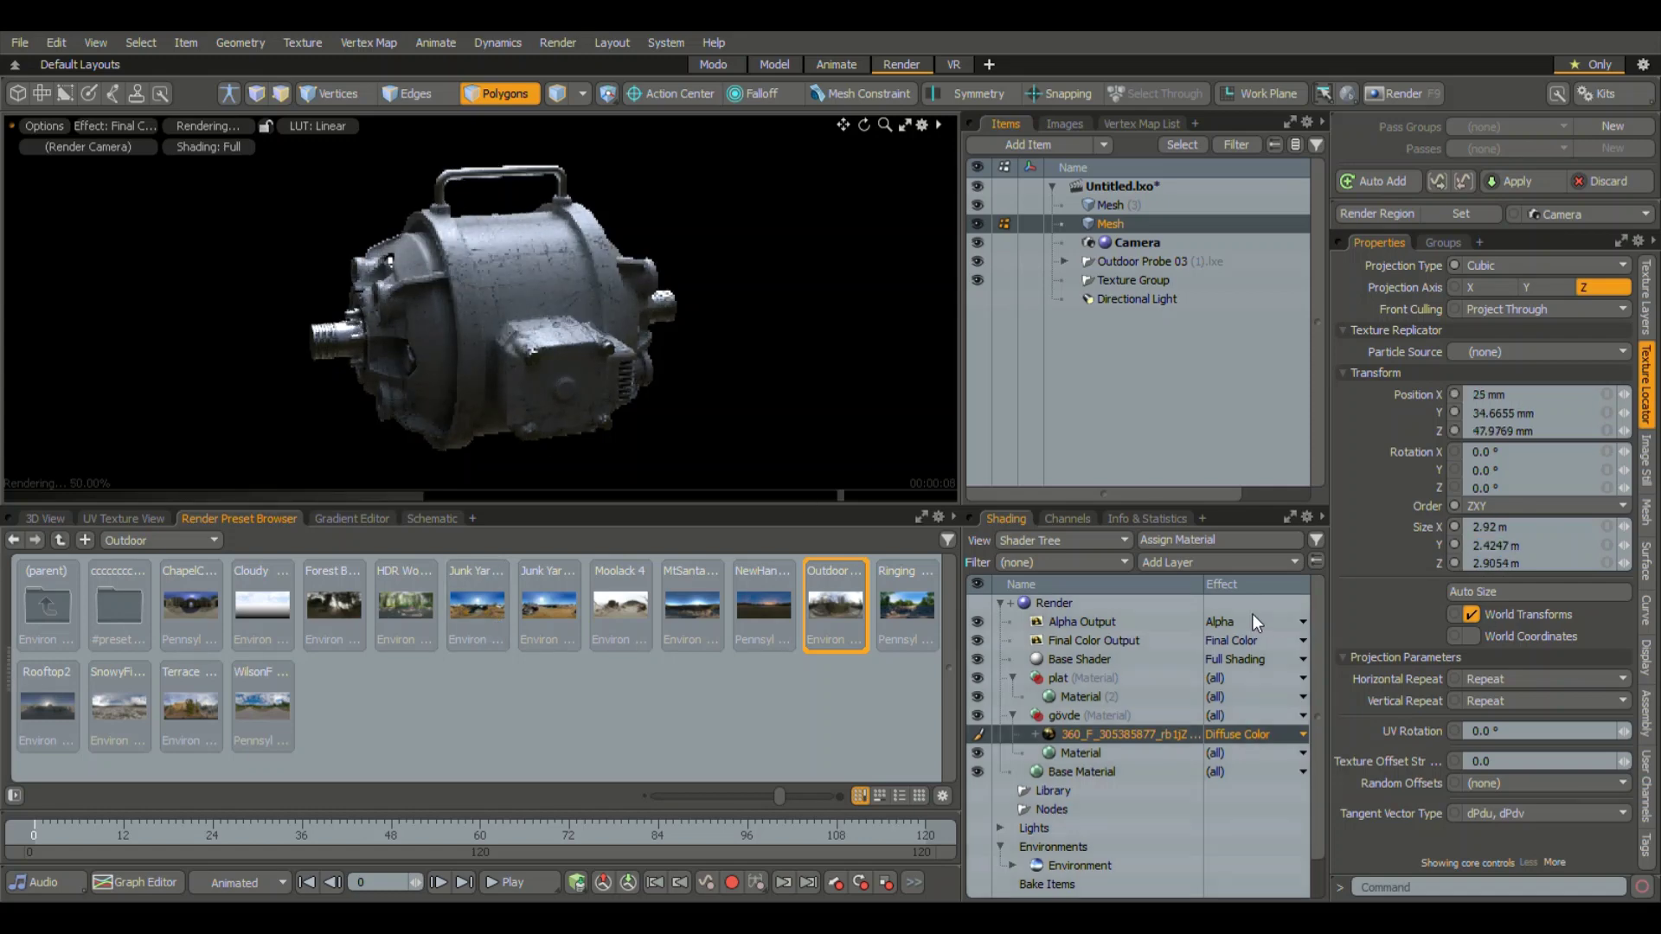
left_click(1081, 753)
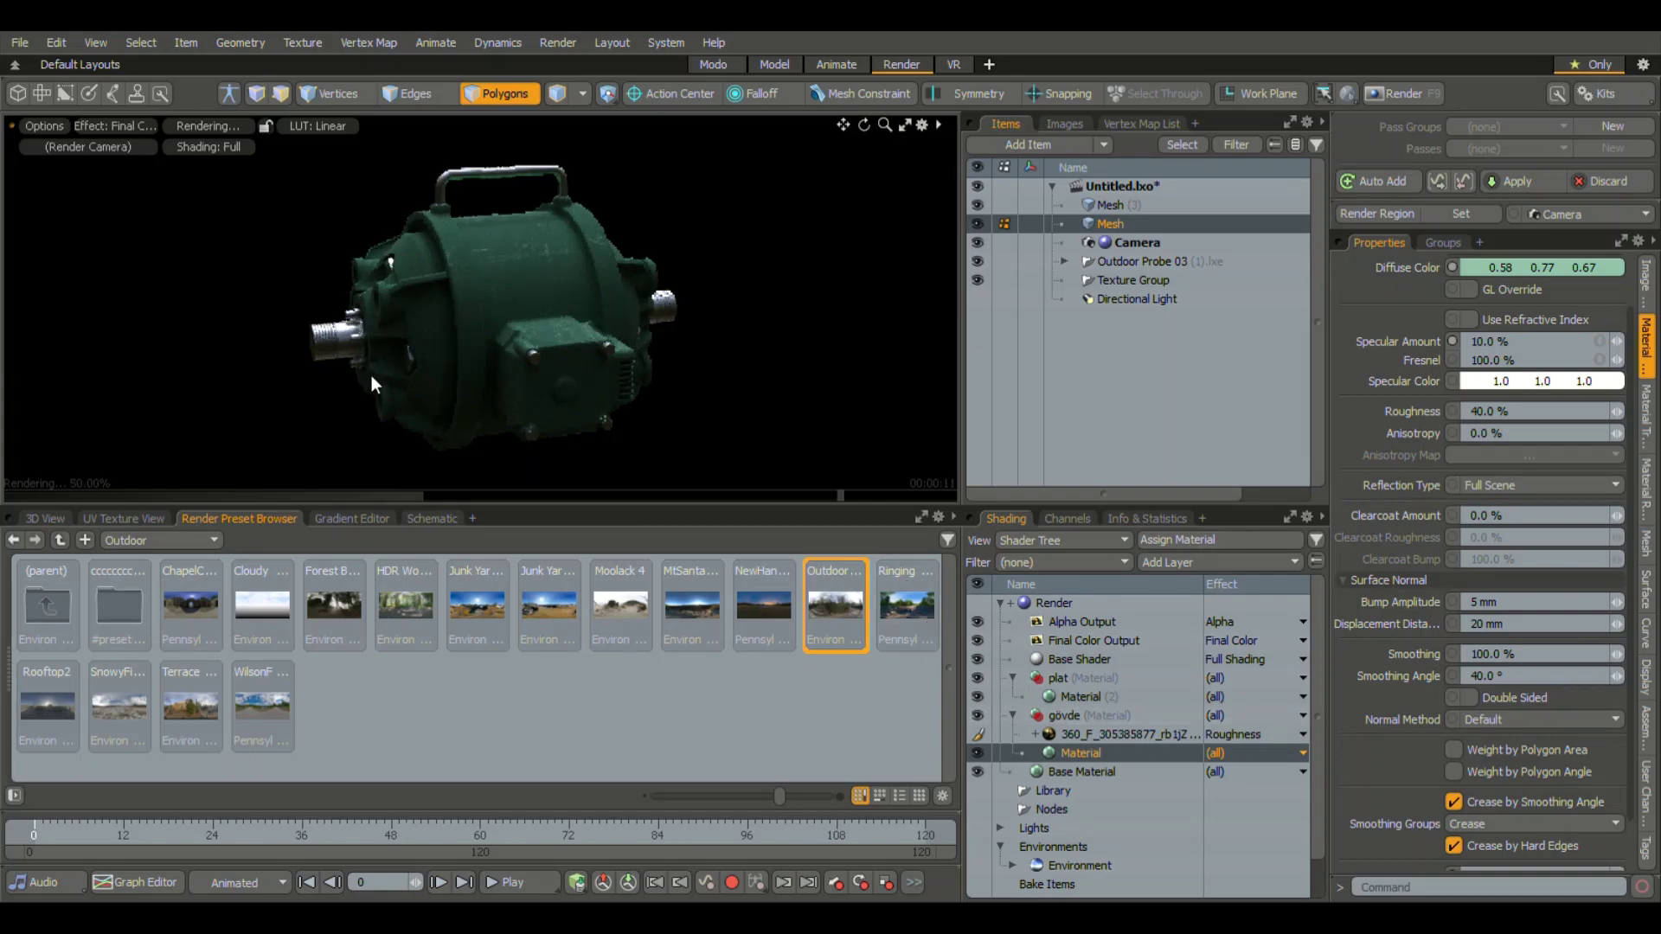
- In modelling, inspect a terminal-box vent slat, clear the selection, and orbit the motor to new angles
mouse_move(371, 376)
left_mouse_down("alt")
mouse_move(677, 359)
mouse_move(522, 304)
left_mouse_up("alt")
left_click(775, 64)
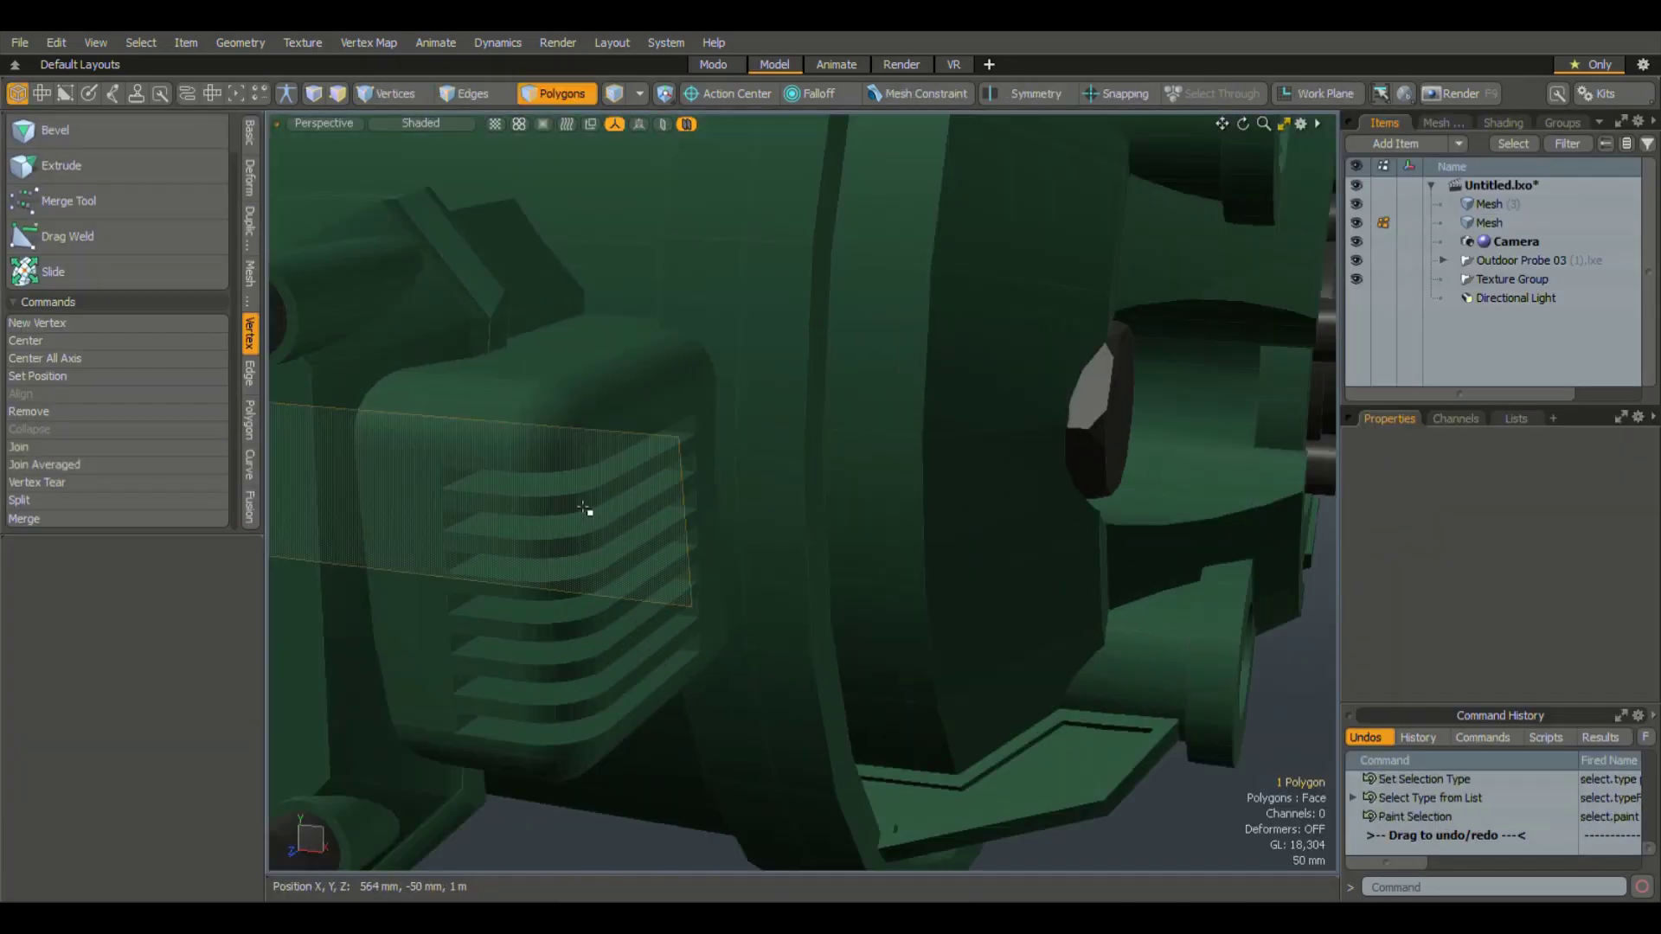
left_click(597, 511)
mouse_move(624, 515)
left_mouse_down("alt")
mouse_move(532, 374)
mouse_move(676, 397)
left_mouse_up("alt")
scroll(636, 396, "down", 5)
key("w")
key("space")
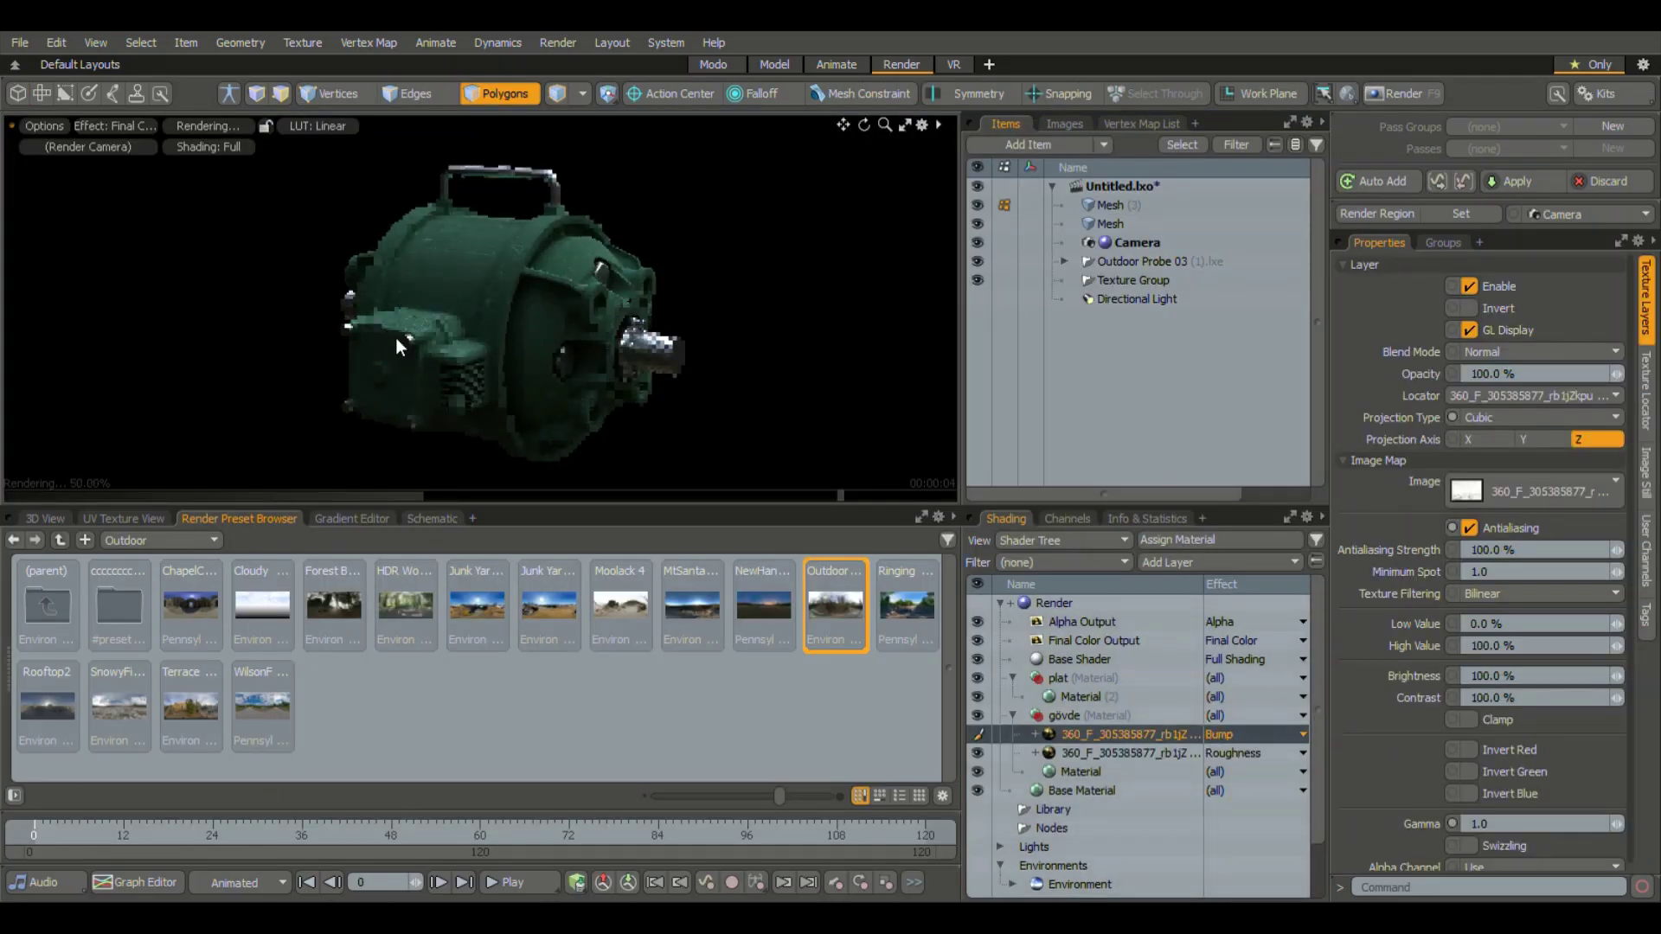
left_click_drag(396, 337, 494, 413, "alt")
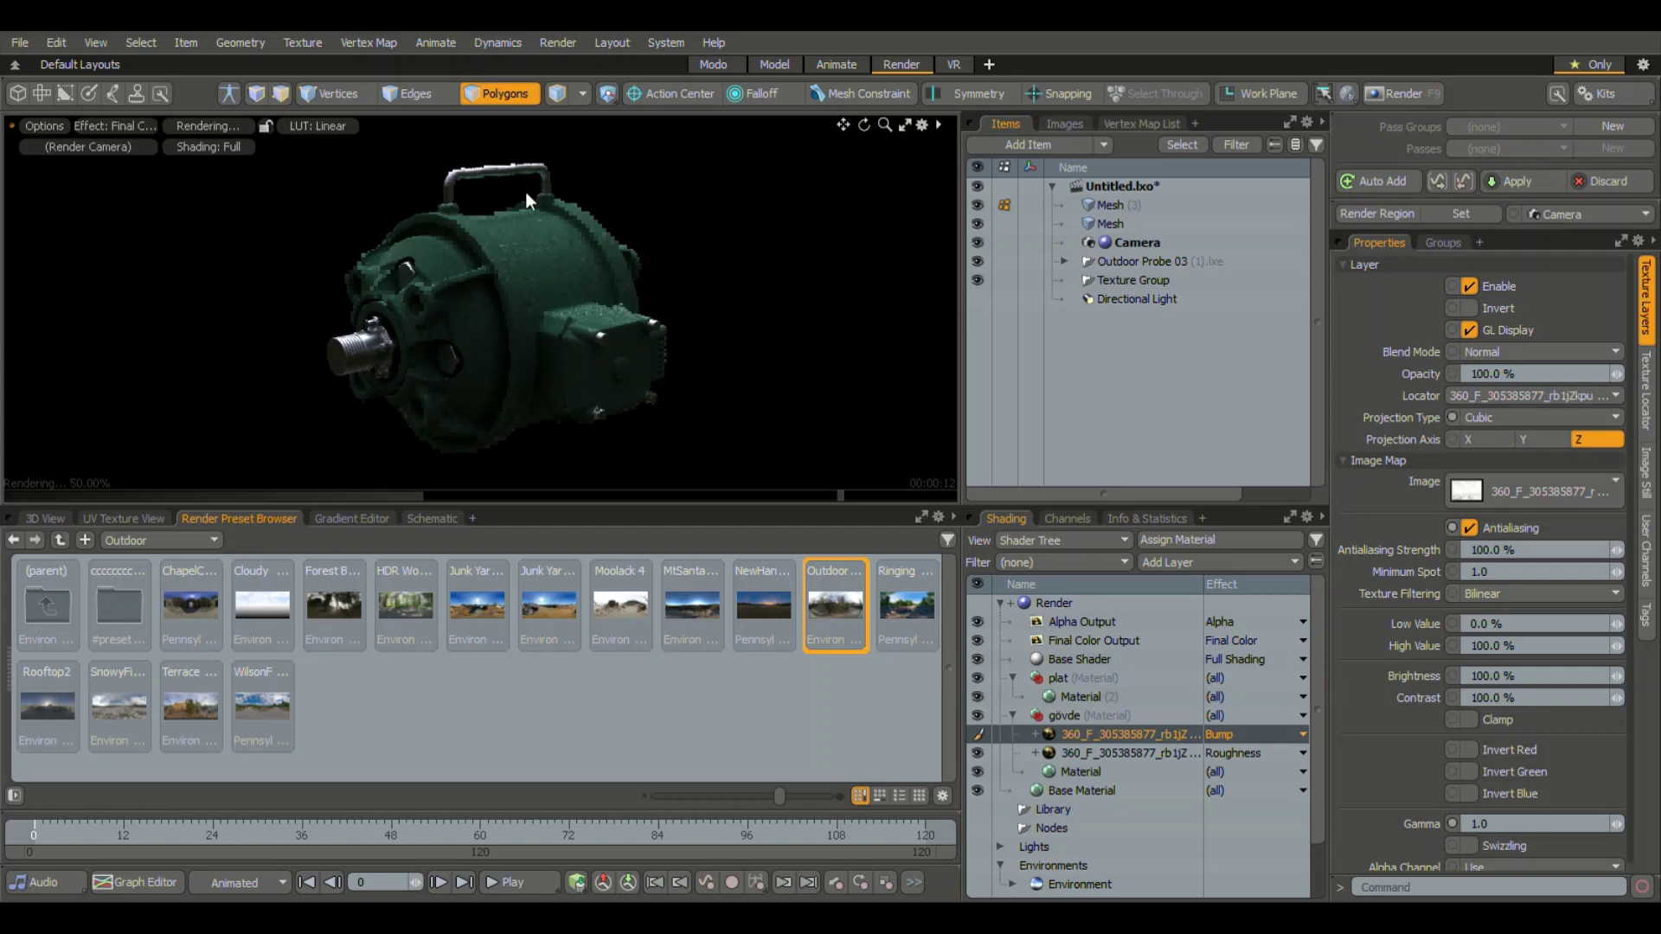
left_click_drag(335, 363, 664, 366, "alt")
left_click_drag(554, 605, 599, 617, "alt")
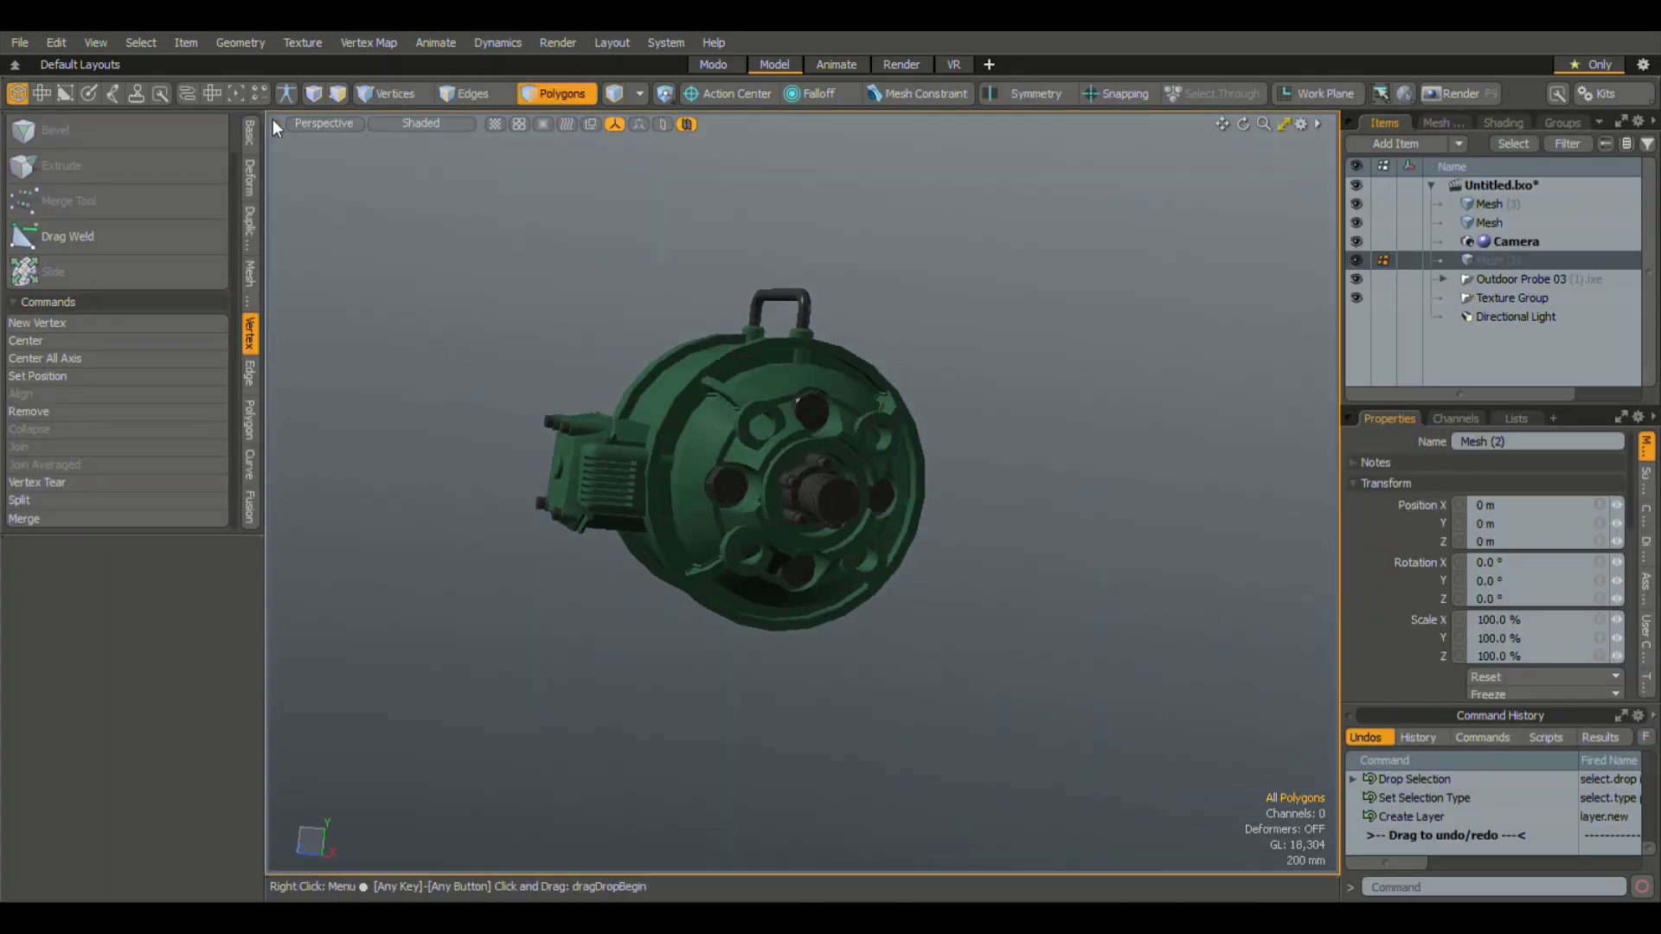
- Draw a box under the motor and flatten it into a thin slab
left_click_drag(637, 704, 759, 704)
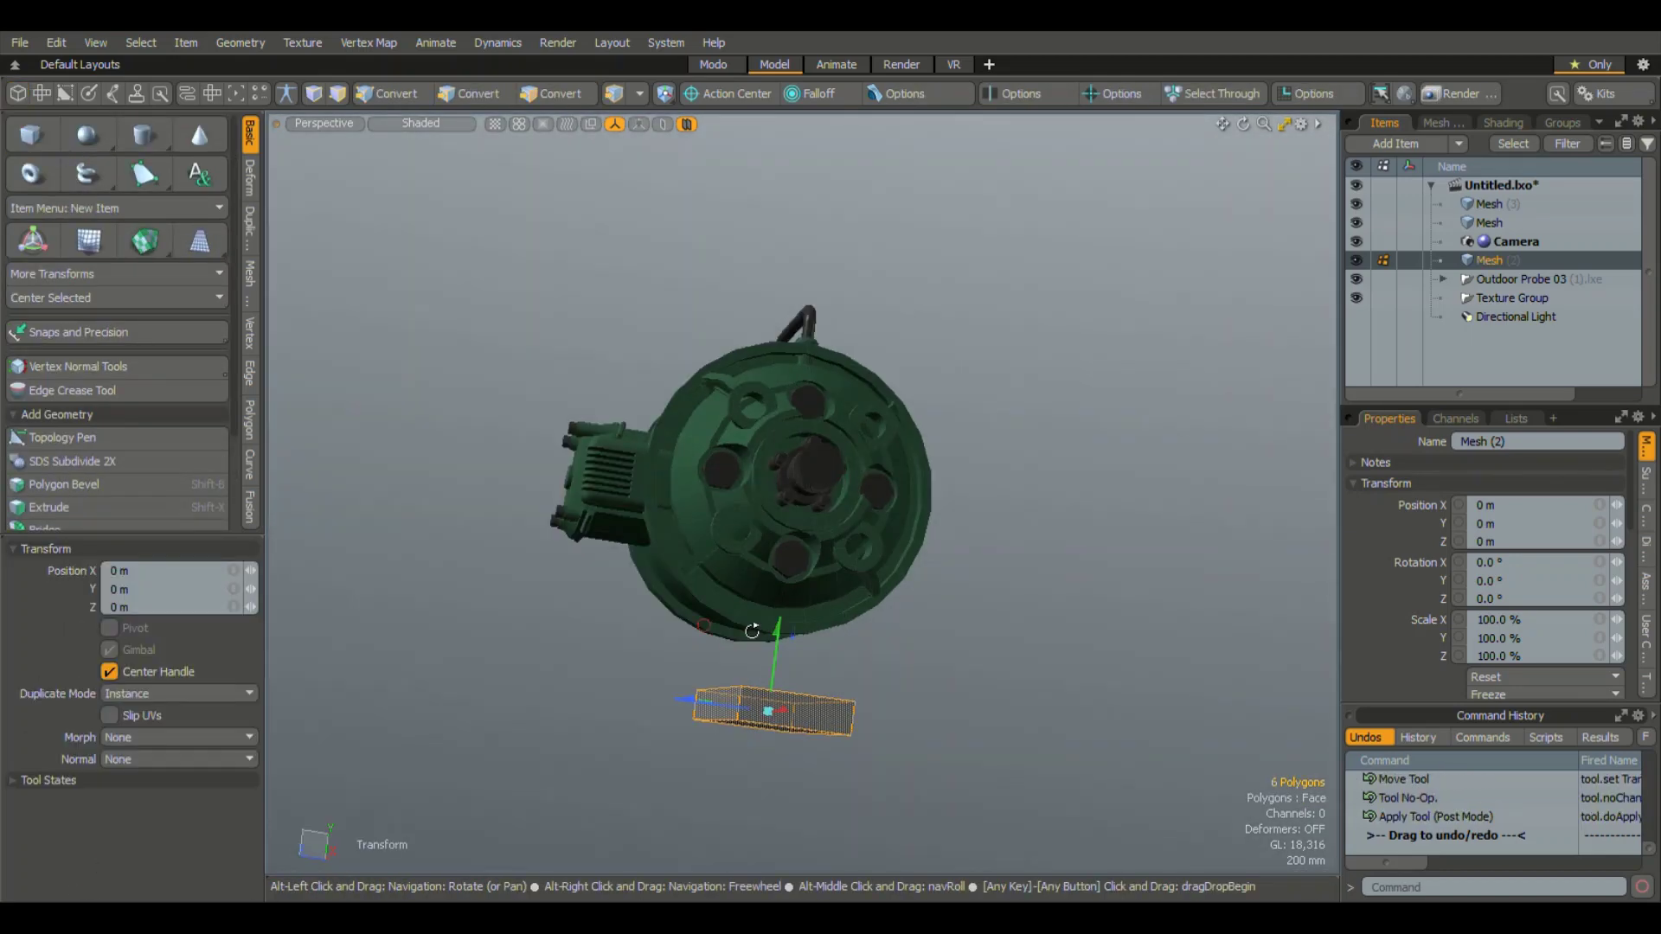
left_click_drag(778, 605, 889, 787, "alt")
key("3")
left_click_drag(606, 467, 648, 433)
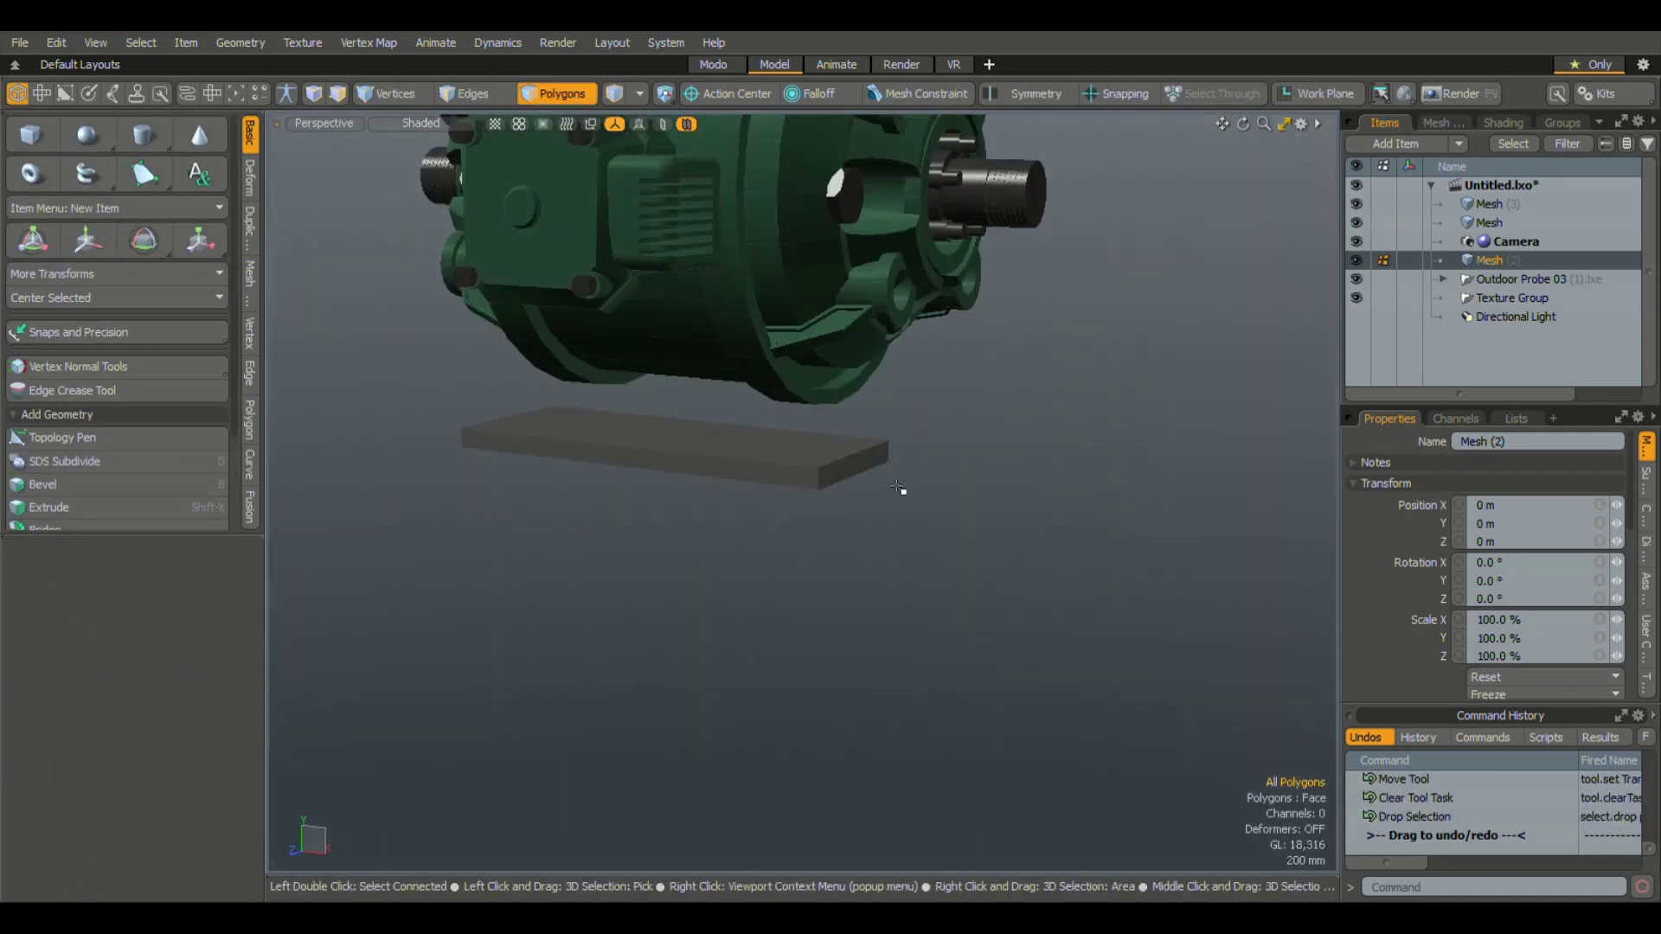
key("space")
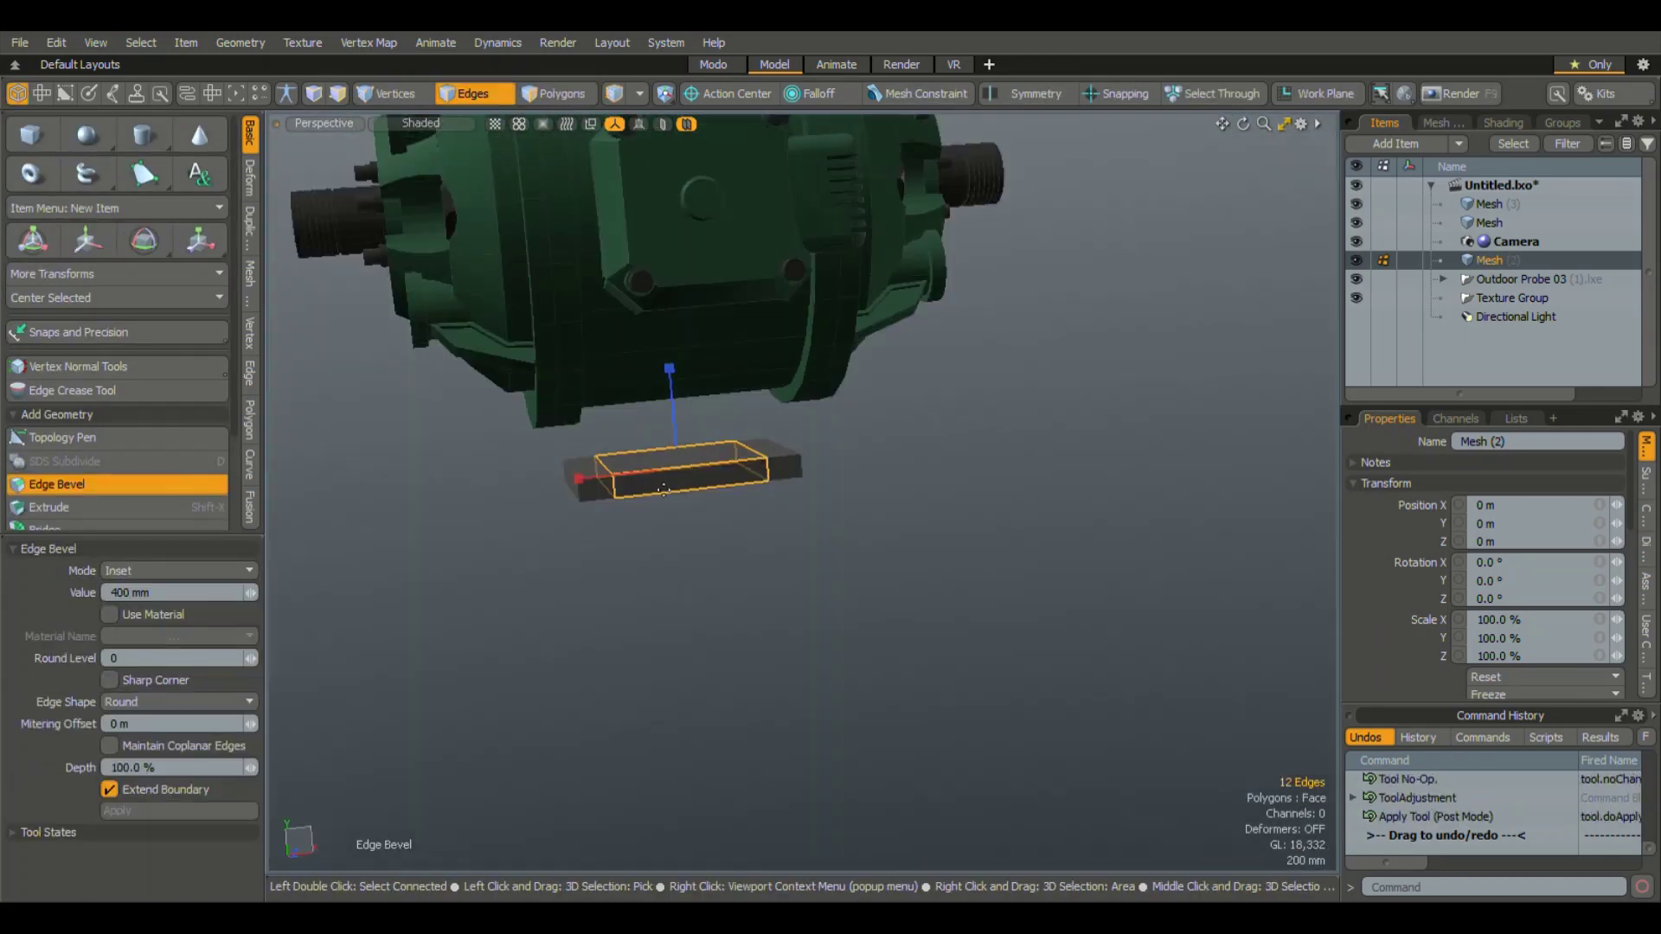
- Delete the slab's two end sections and raise the rest up under the motor
left_click_drag(649, 433, 706, 494, "alt")
key("Delete")
key("y")
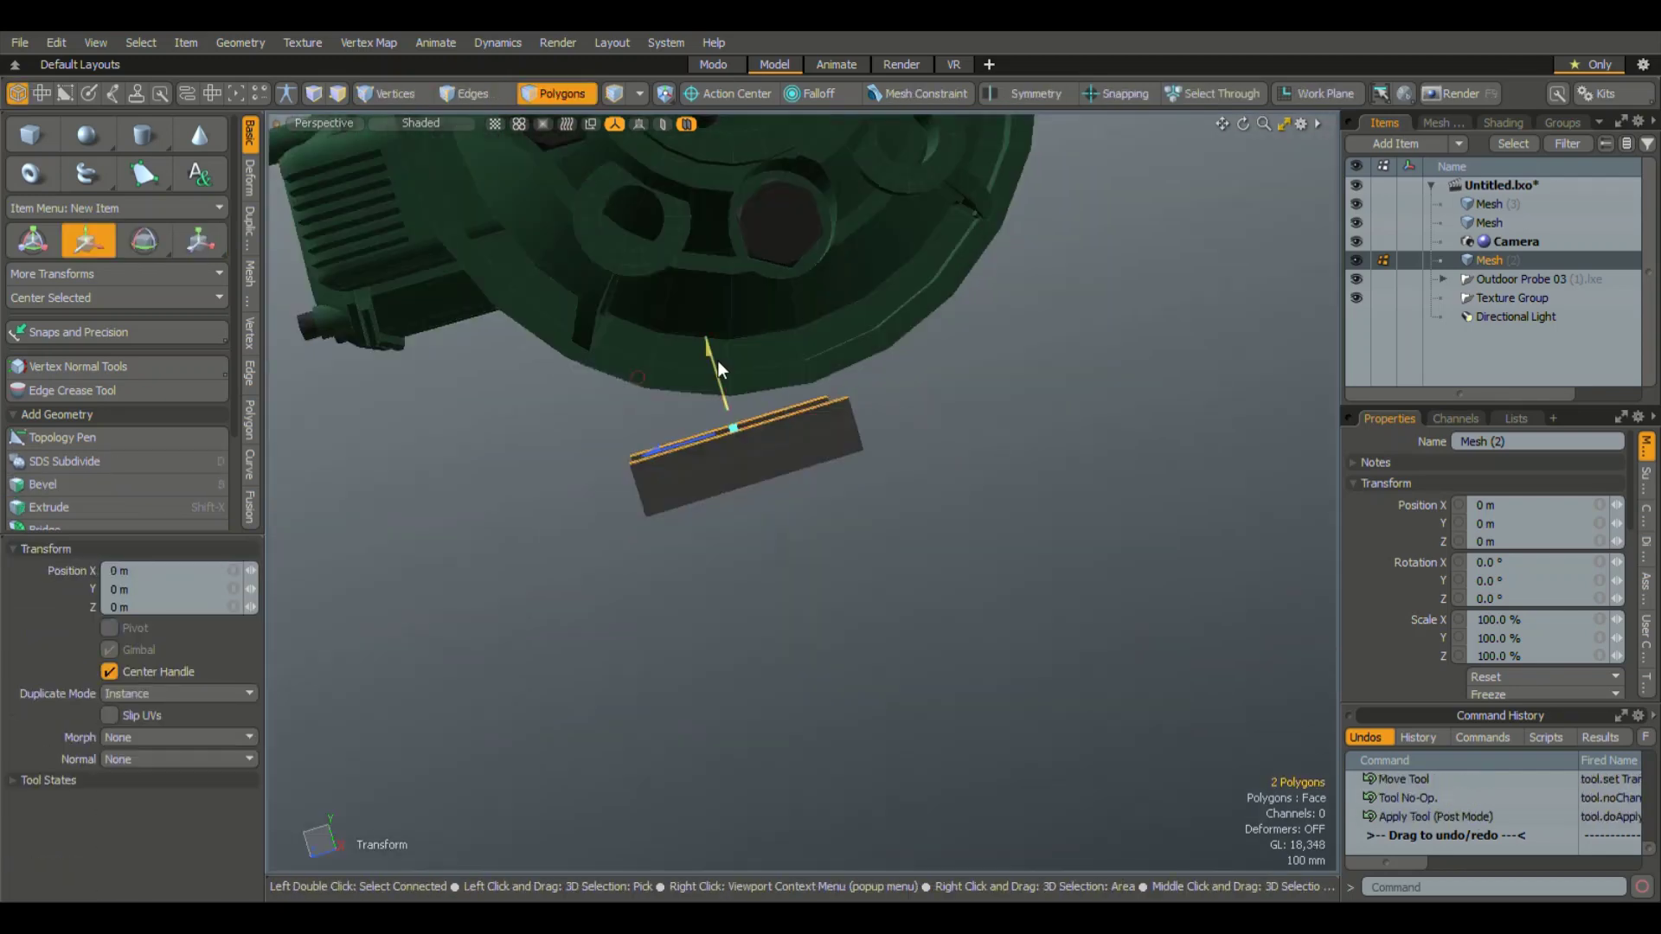
mouse_move(657, 415)
left_mouse_down()
mouse_move(613, 483)
mouse_move(692, 498)
mouse_move(778, 484)
left_mouse_up()
key("q")
- Bevel the bracket faces outward to form legs, then view the bracket from below
key("alt+c")
left_click(693, 497)
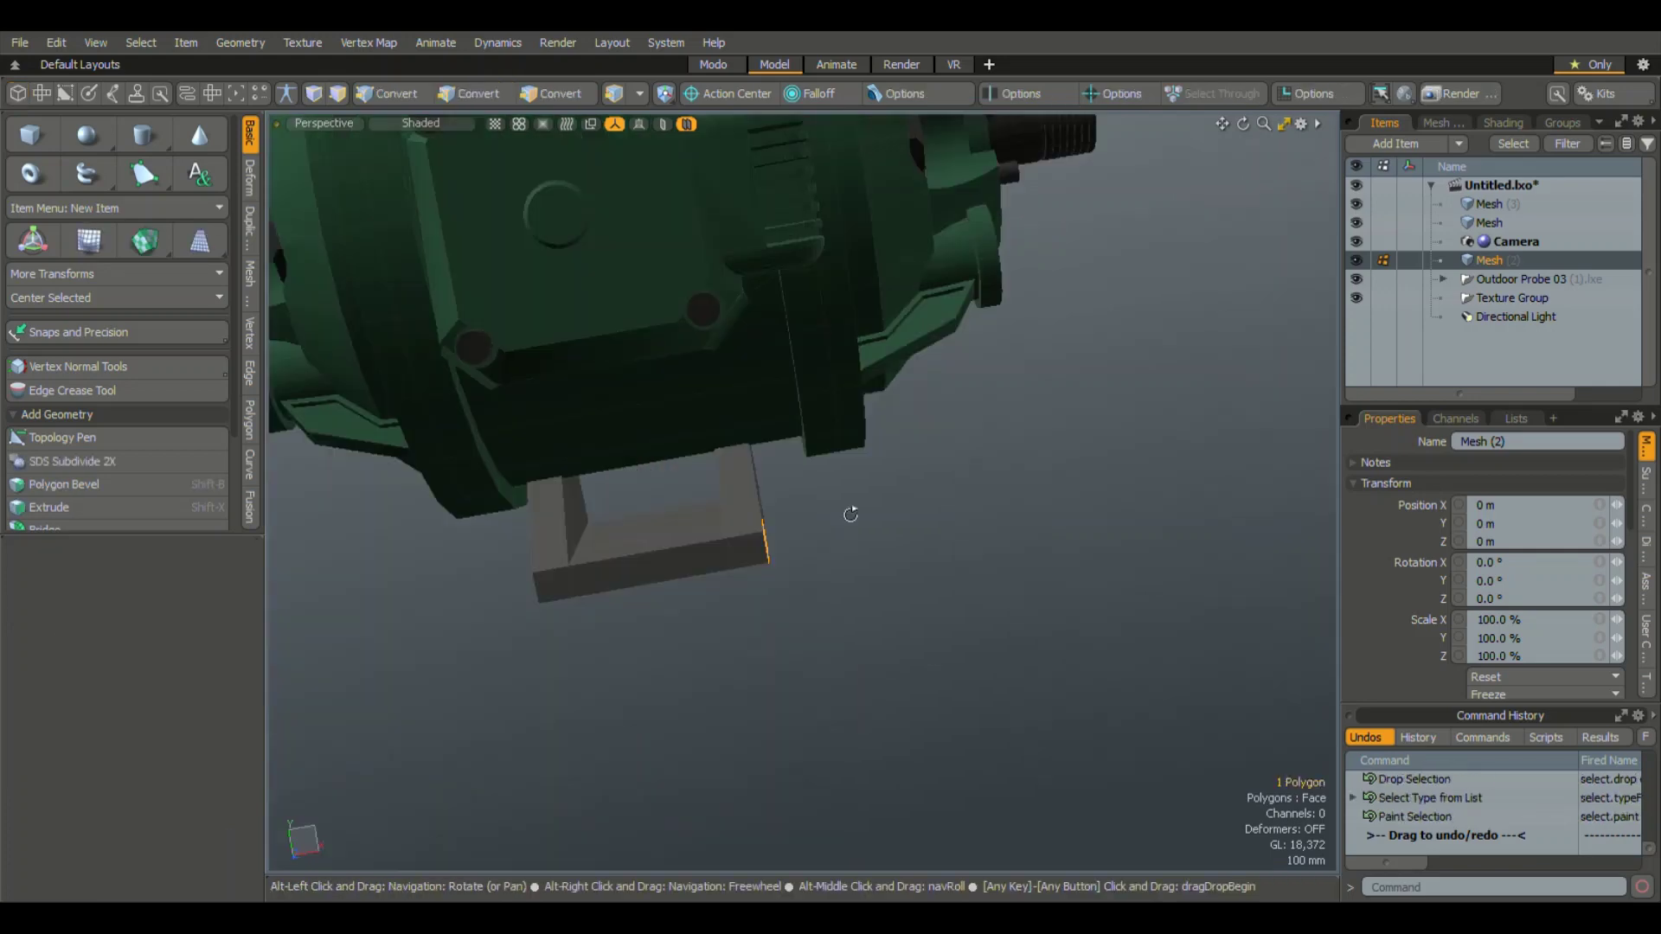
left_click(761, 573)
key("b")
mouse_move(762, 573)
left_mouse_down()
mouse_move(785, 565)
mouse_move(709, 485)
mouse_move(872, 630)
left_mouse_up()
key("alt+c")
key("b")
key("3")
left_click(761, 498)
key("y")
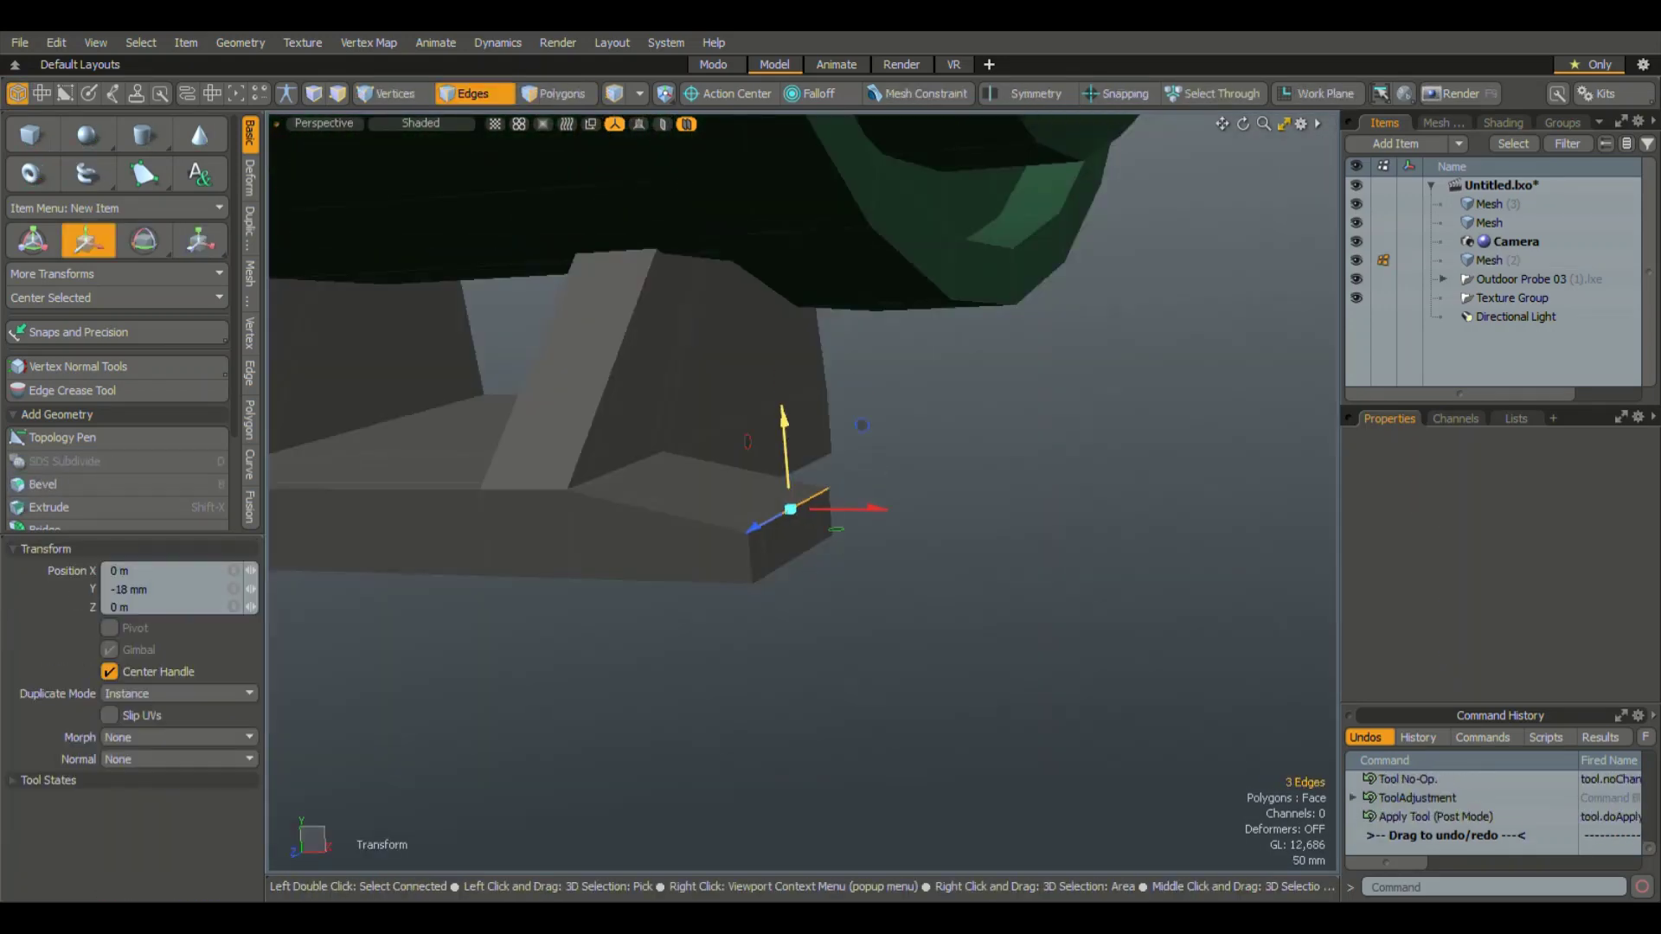
mouse_move(804, 484)
left_mouse_down("alt")
mouse_move(778, 569)
mouse_move(606, 471)
left_mouse_up("alt")
- Add a bolt cylinder on one bracket foot and mirror it onto the opposite foot
left_click(143, 134)
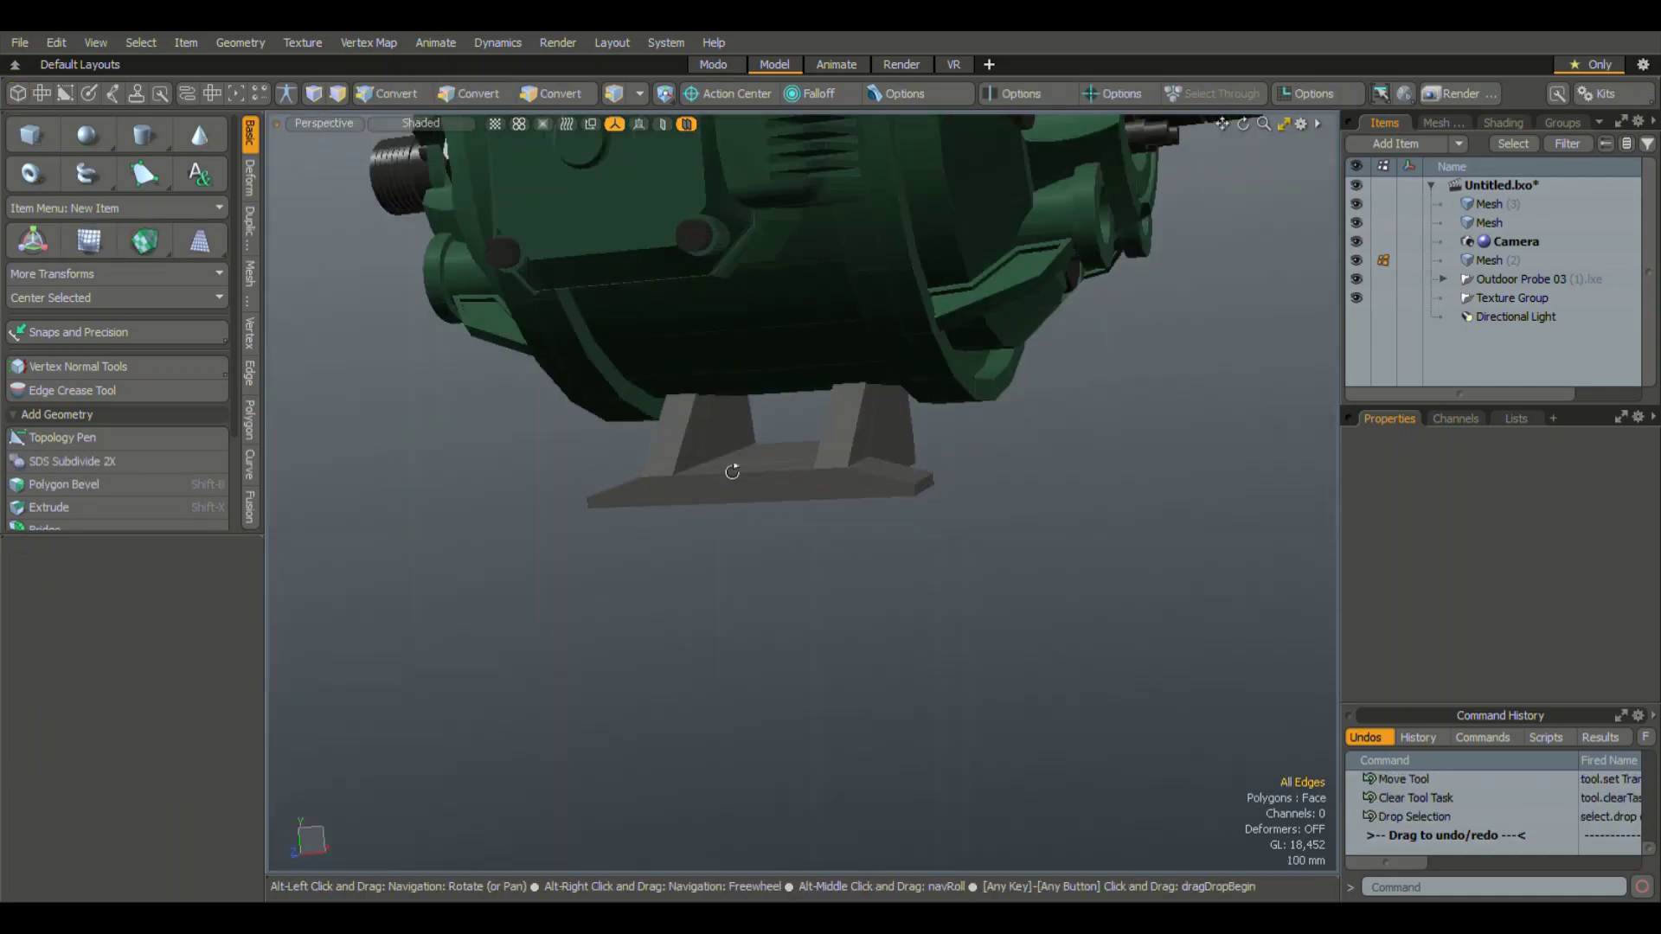
left_click_drag(744, 471, 779, 484, "alt")
mouse_move(905, 508)
left_mouse_down()
mouse_move(977, 529)
mouse_move(1042, 606)
left_mouse_up()
key("y")
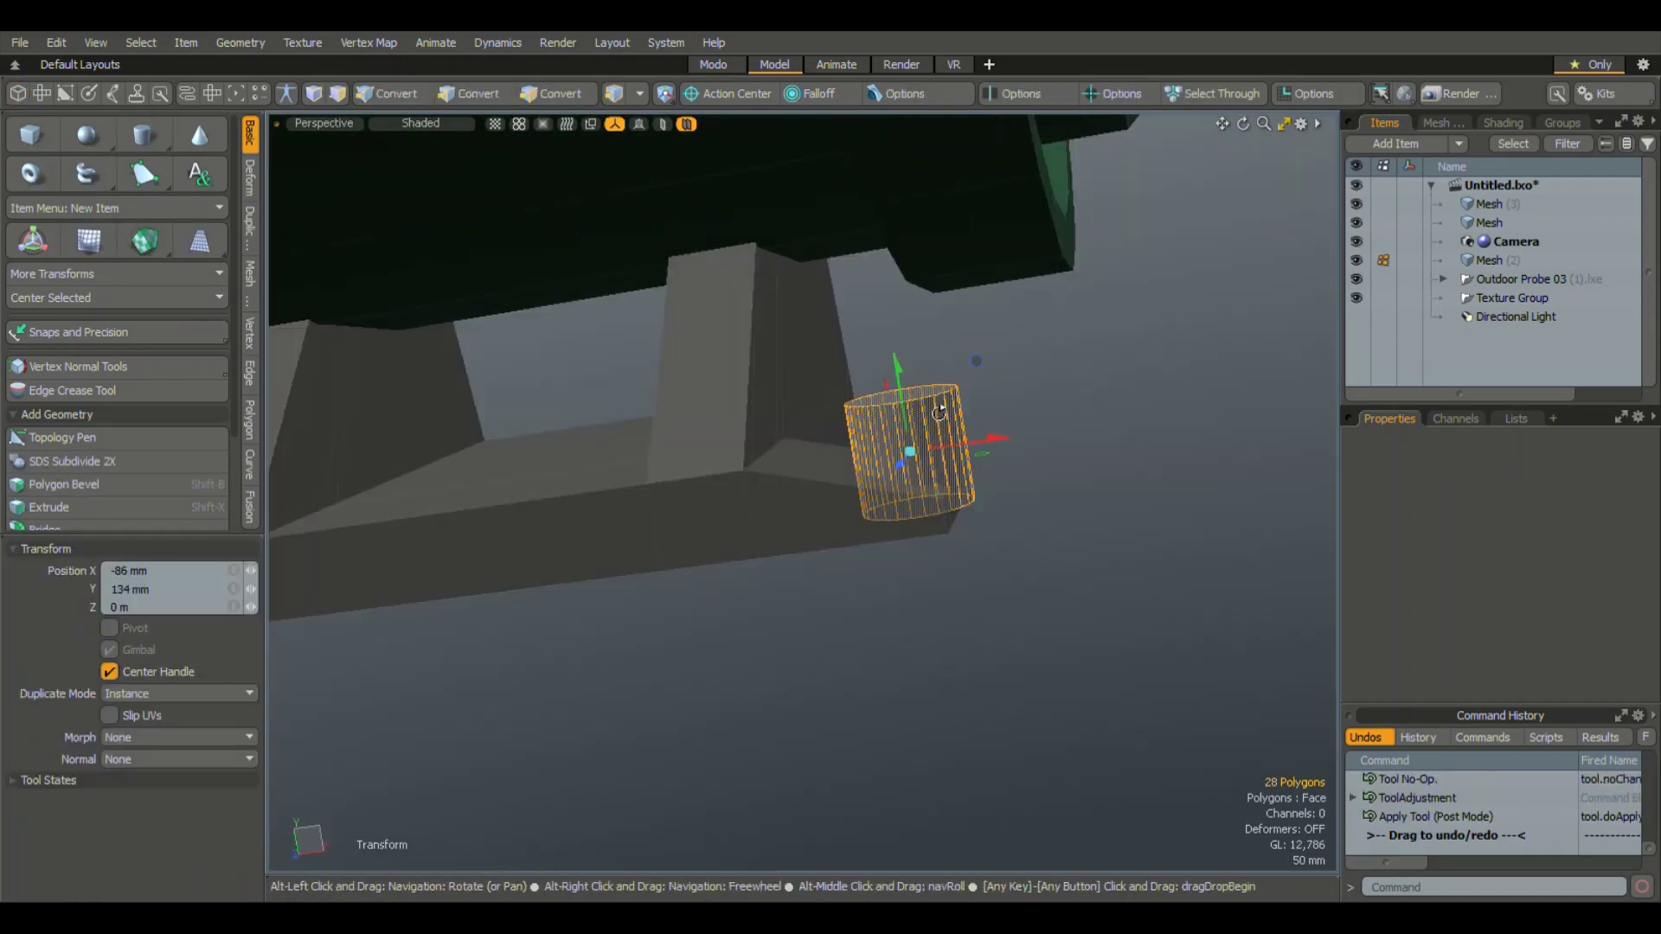
mouse_move(909, 519)
left_mouse_down("alt")
mouse_move(957, 360)
mouse_move(851, 595)
mouse_move(705, 485)
left_mouse_up("alt")
key("x")
- Tilt both bolt cylinders into place with snapping on, then select the bracket for green
left_click(702, 508)
key("y")
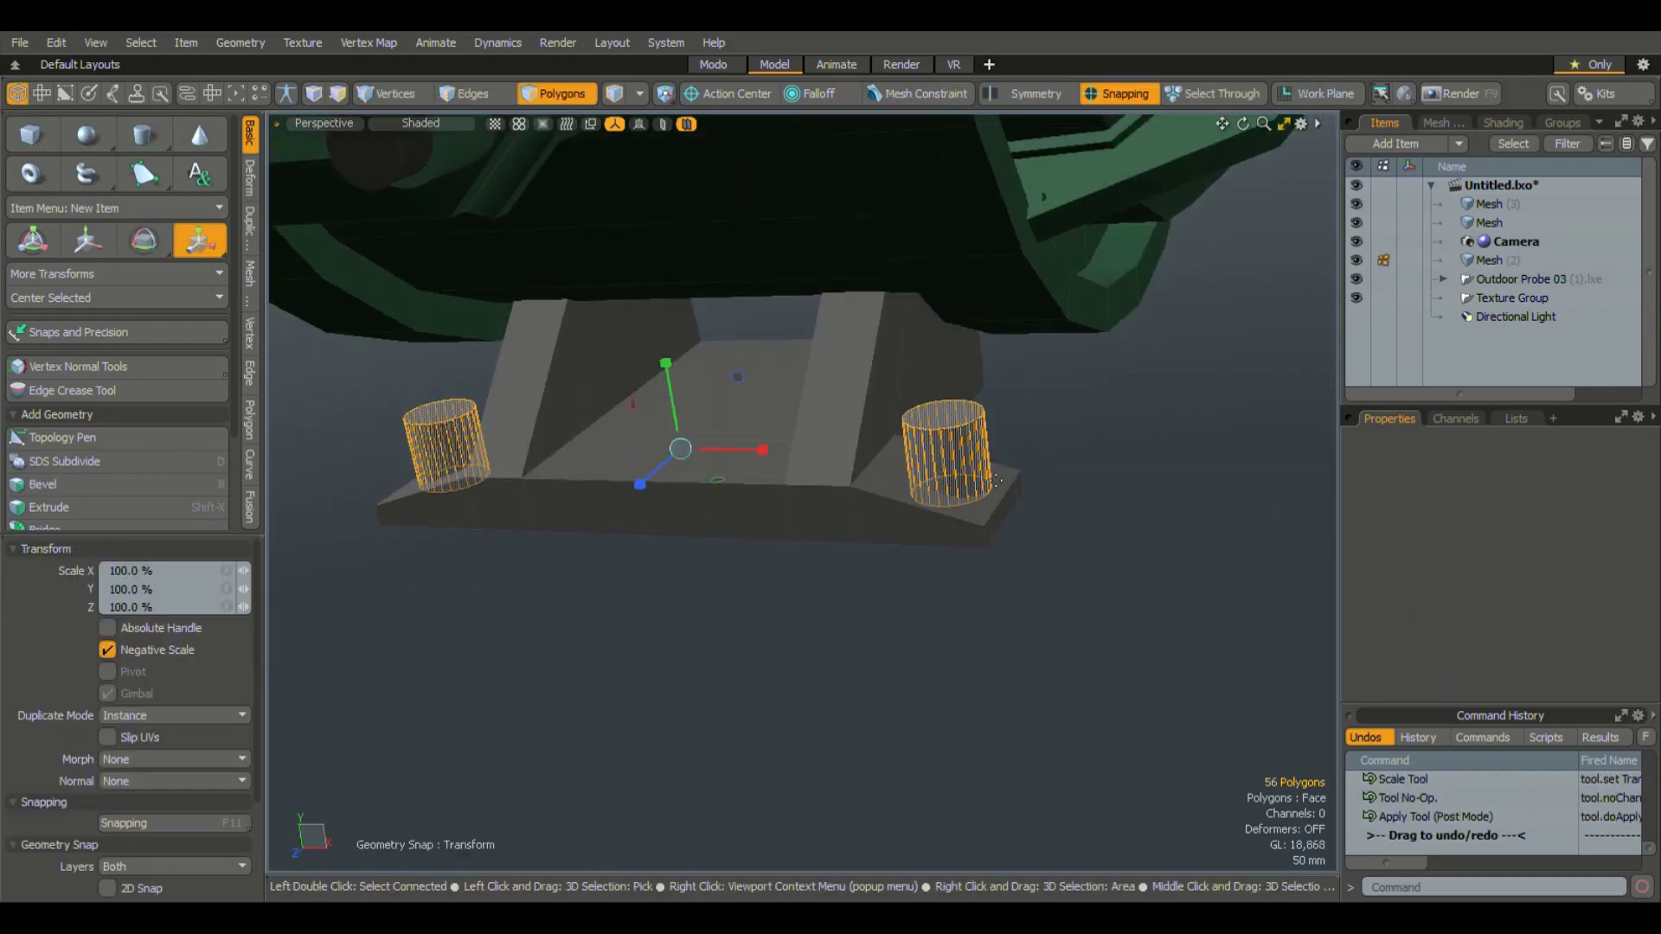
mouse_move(994, 519)
left_mouse_down()
mouse_move(990, 468)
mouse_move(908, 519)
mouse_move(845, 660)
mouse_move(1006, 577)
mouse_move(951, 519)
left_mouse_up()
double_click(741, 415)
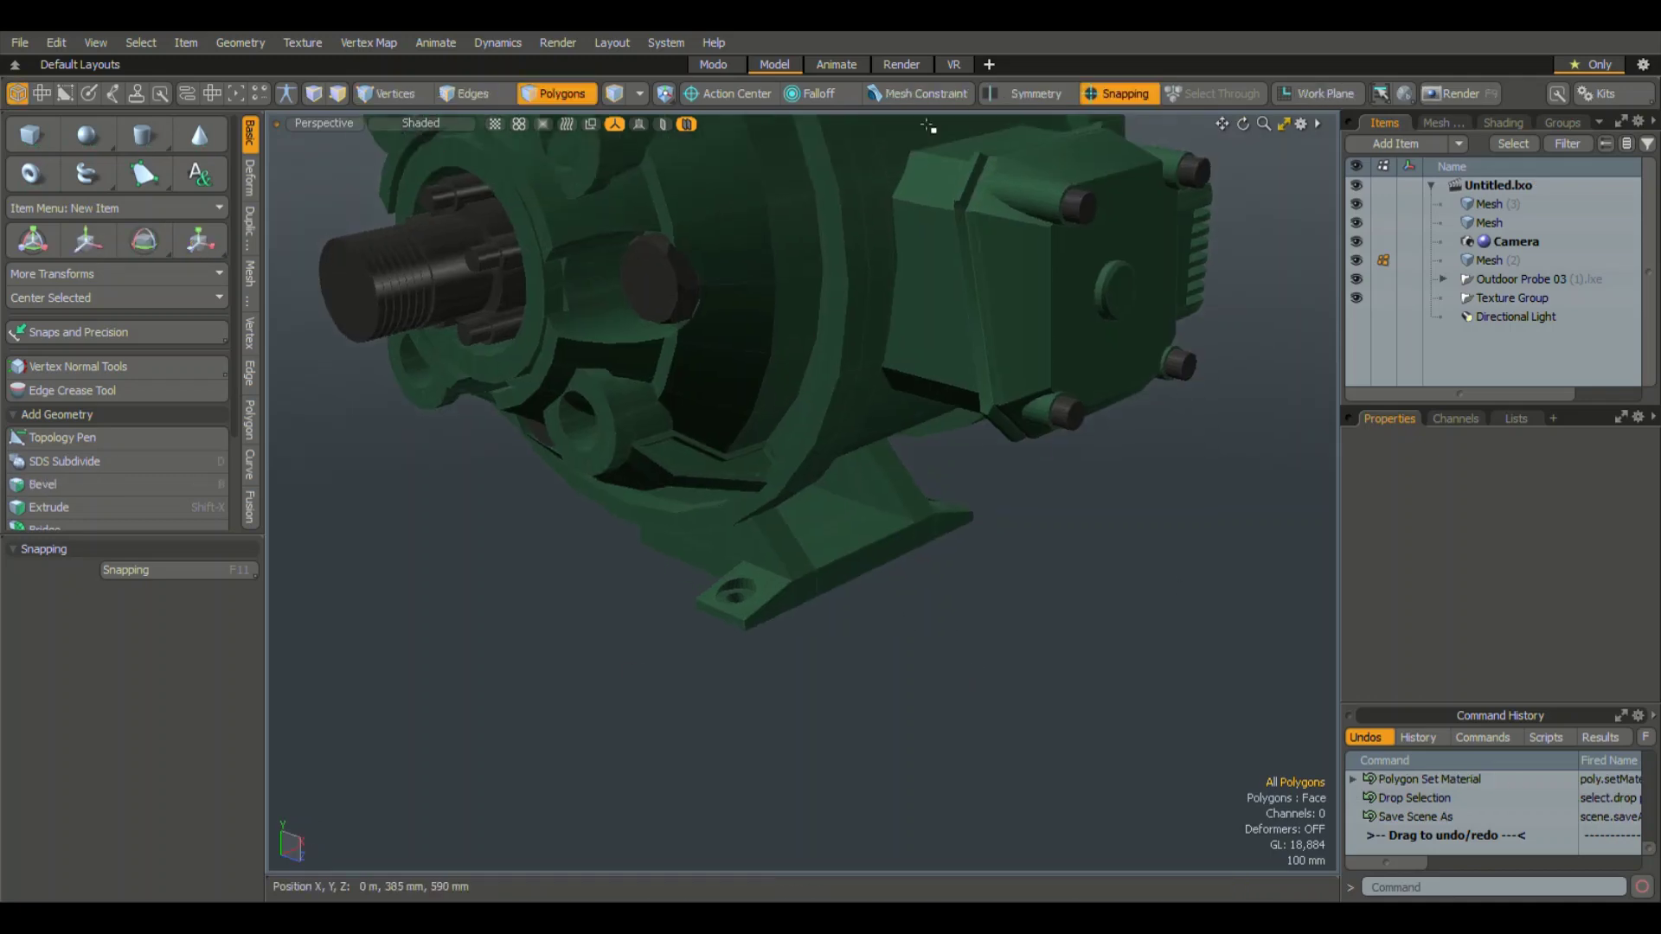
- Add an Occlusion layer to the gövde material and set its Bump Amplitude to 10 mm
left_click(902, 64)
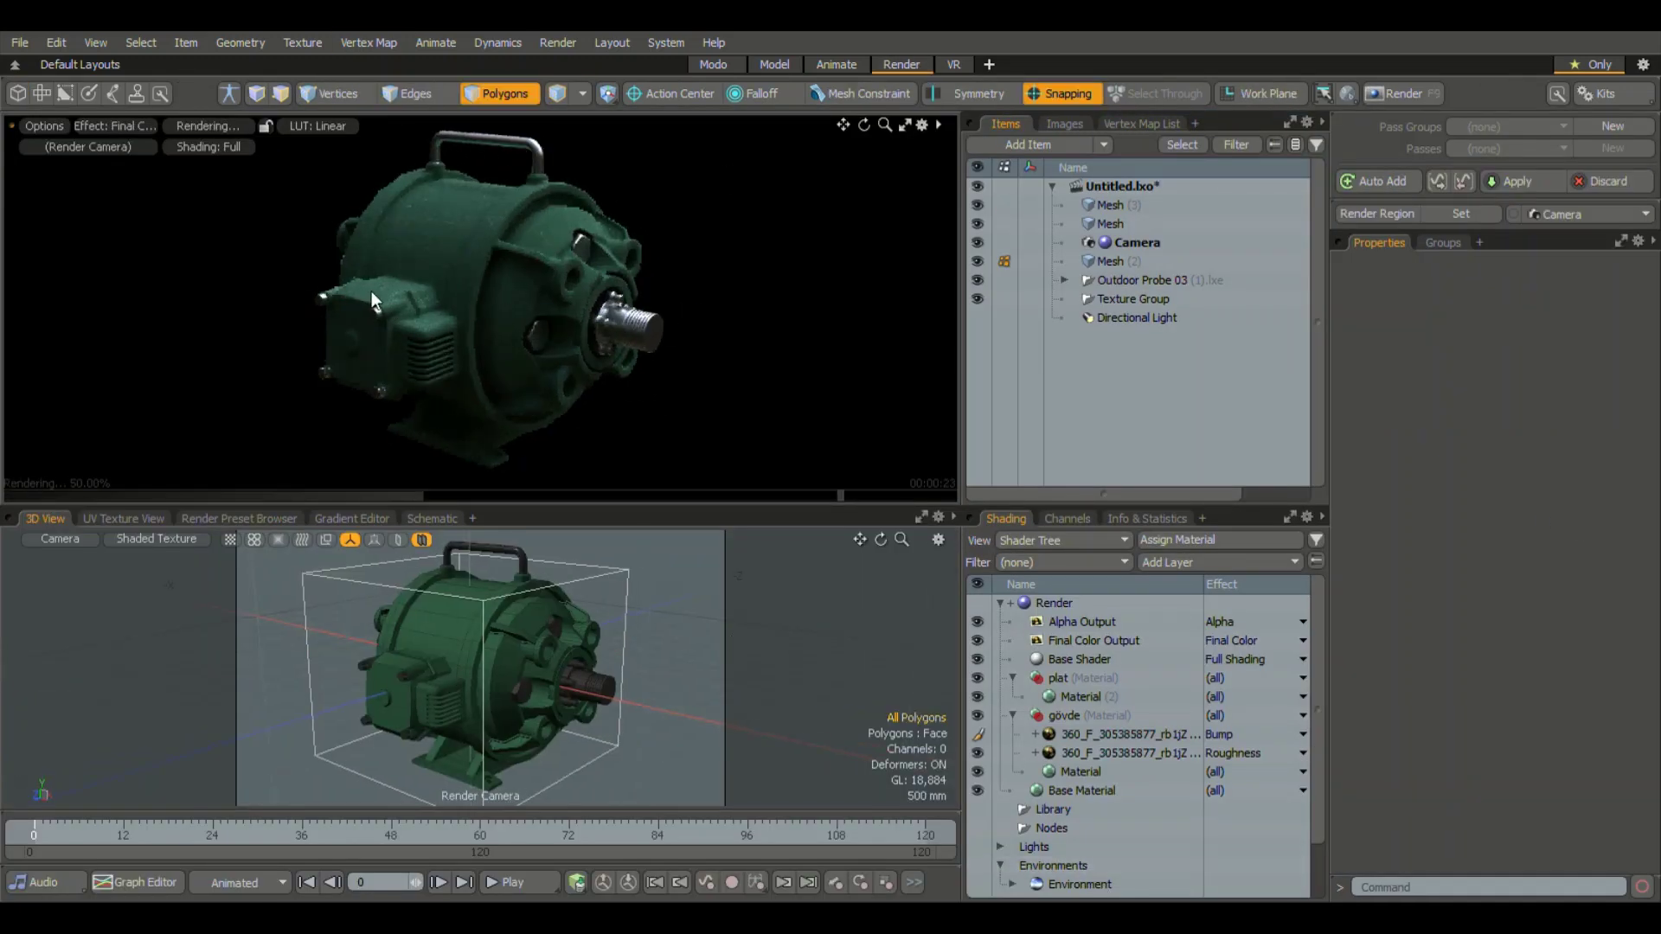
left_click(496, 260)
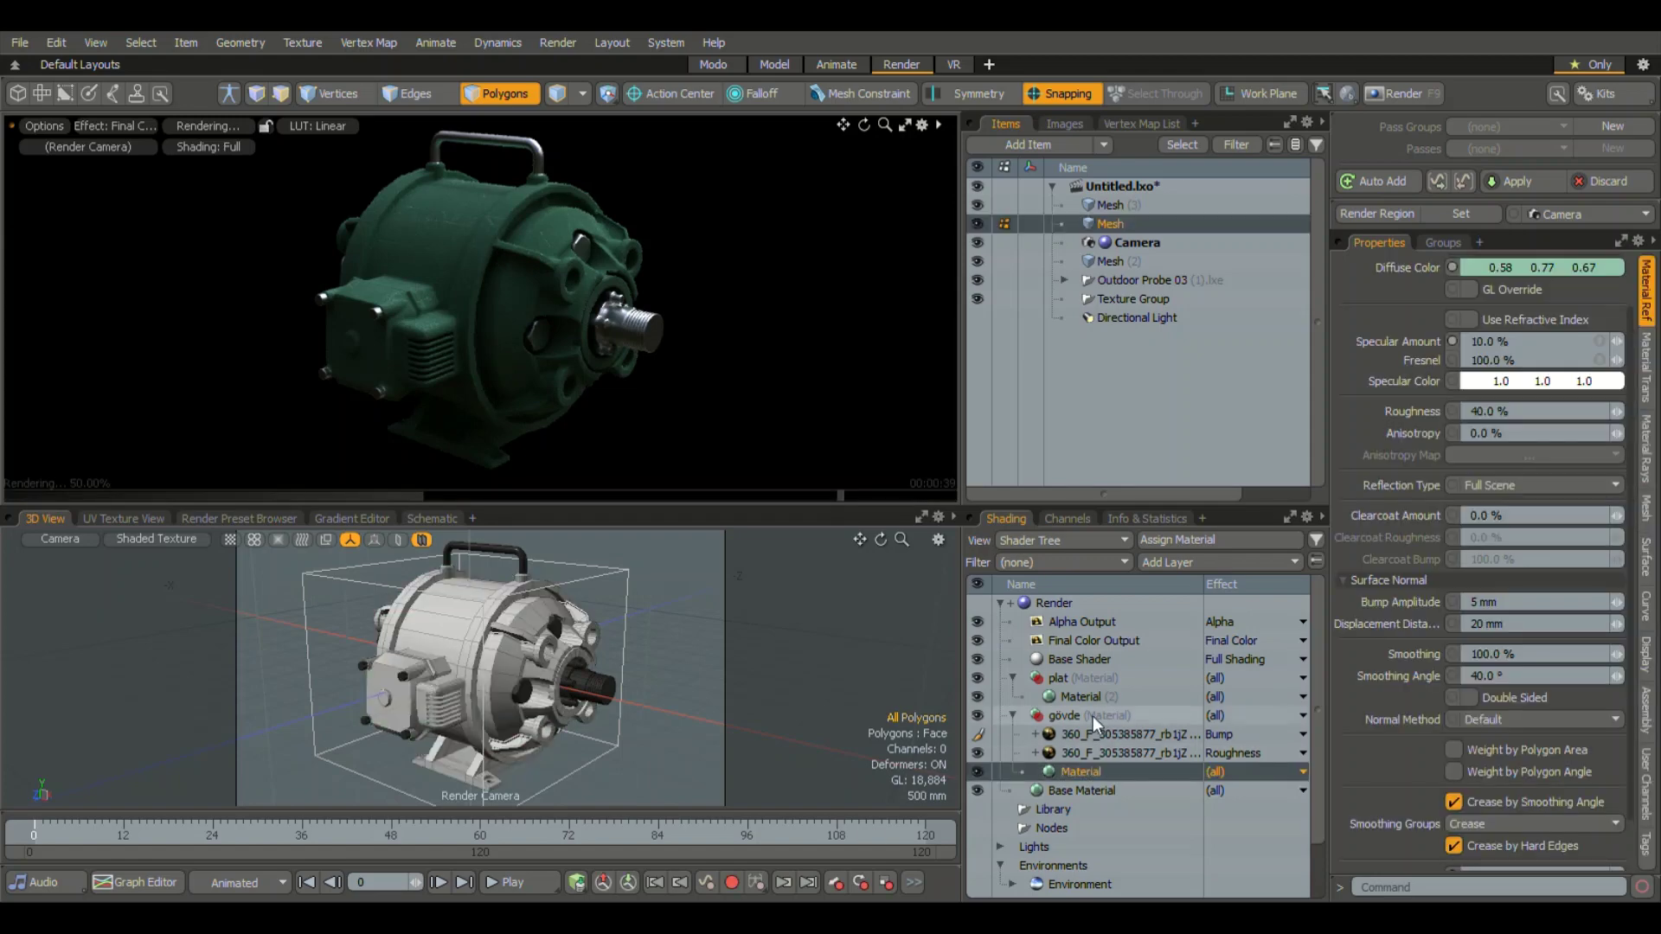
key("ctrl+v")
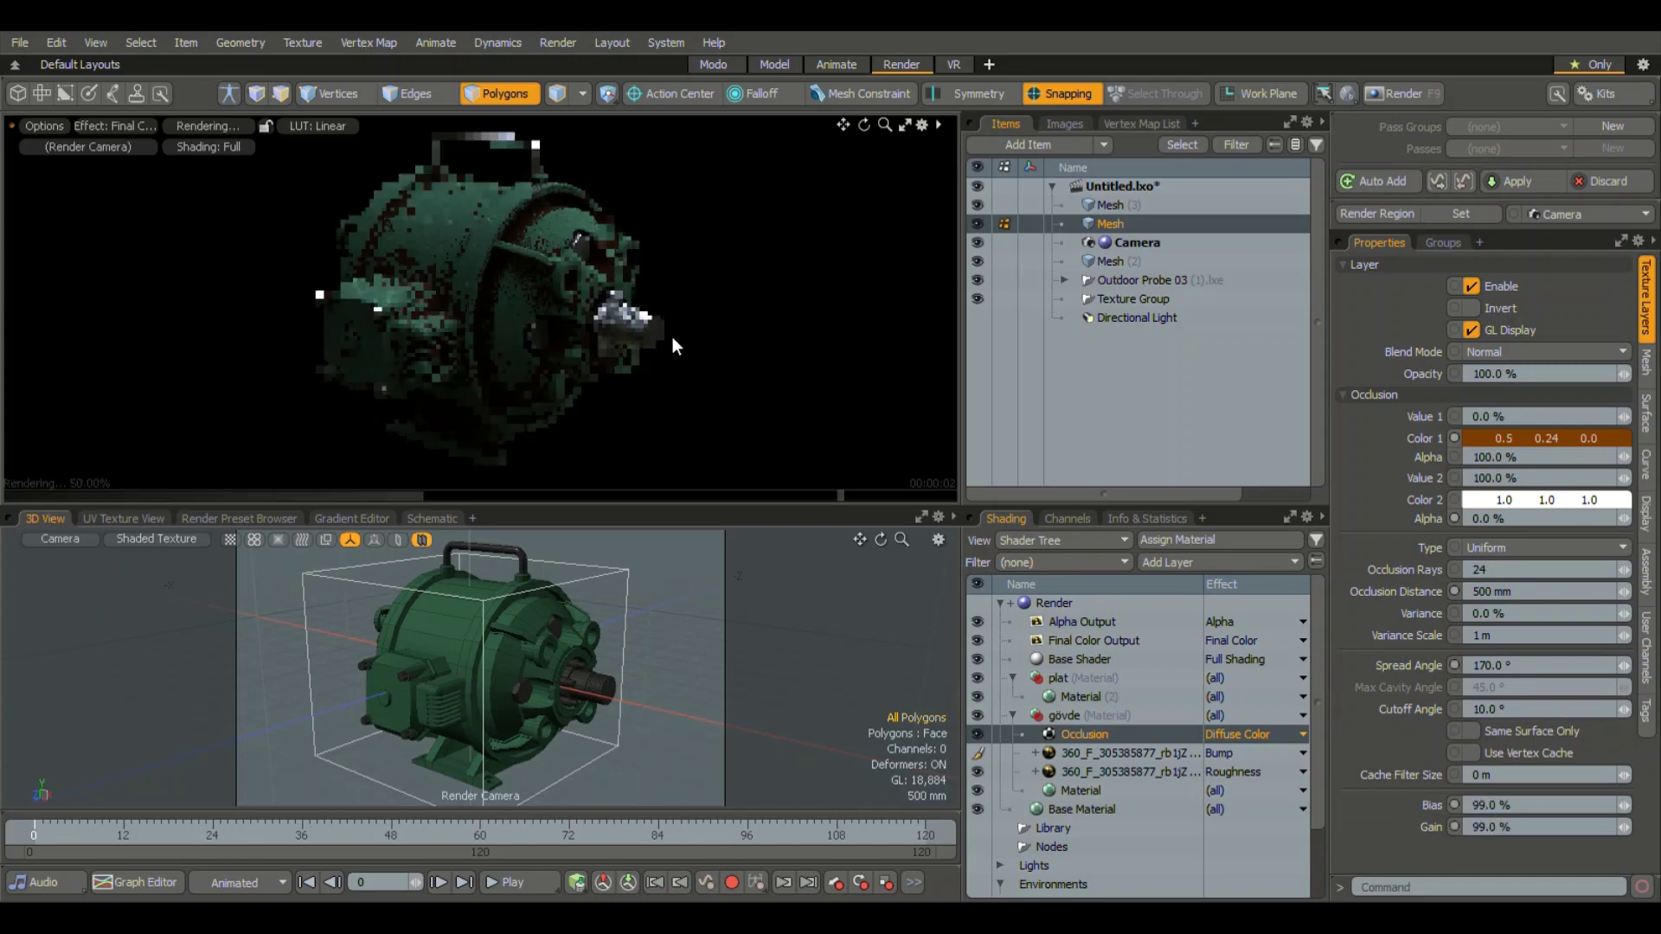
left_click(1082, 790)
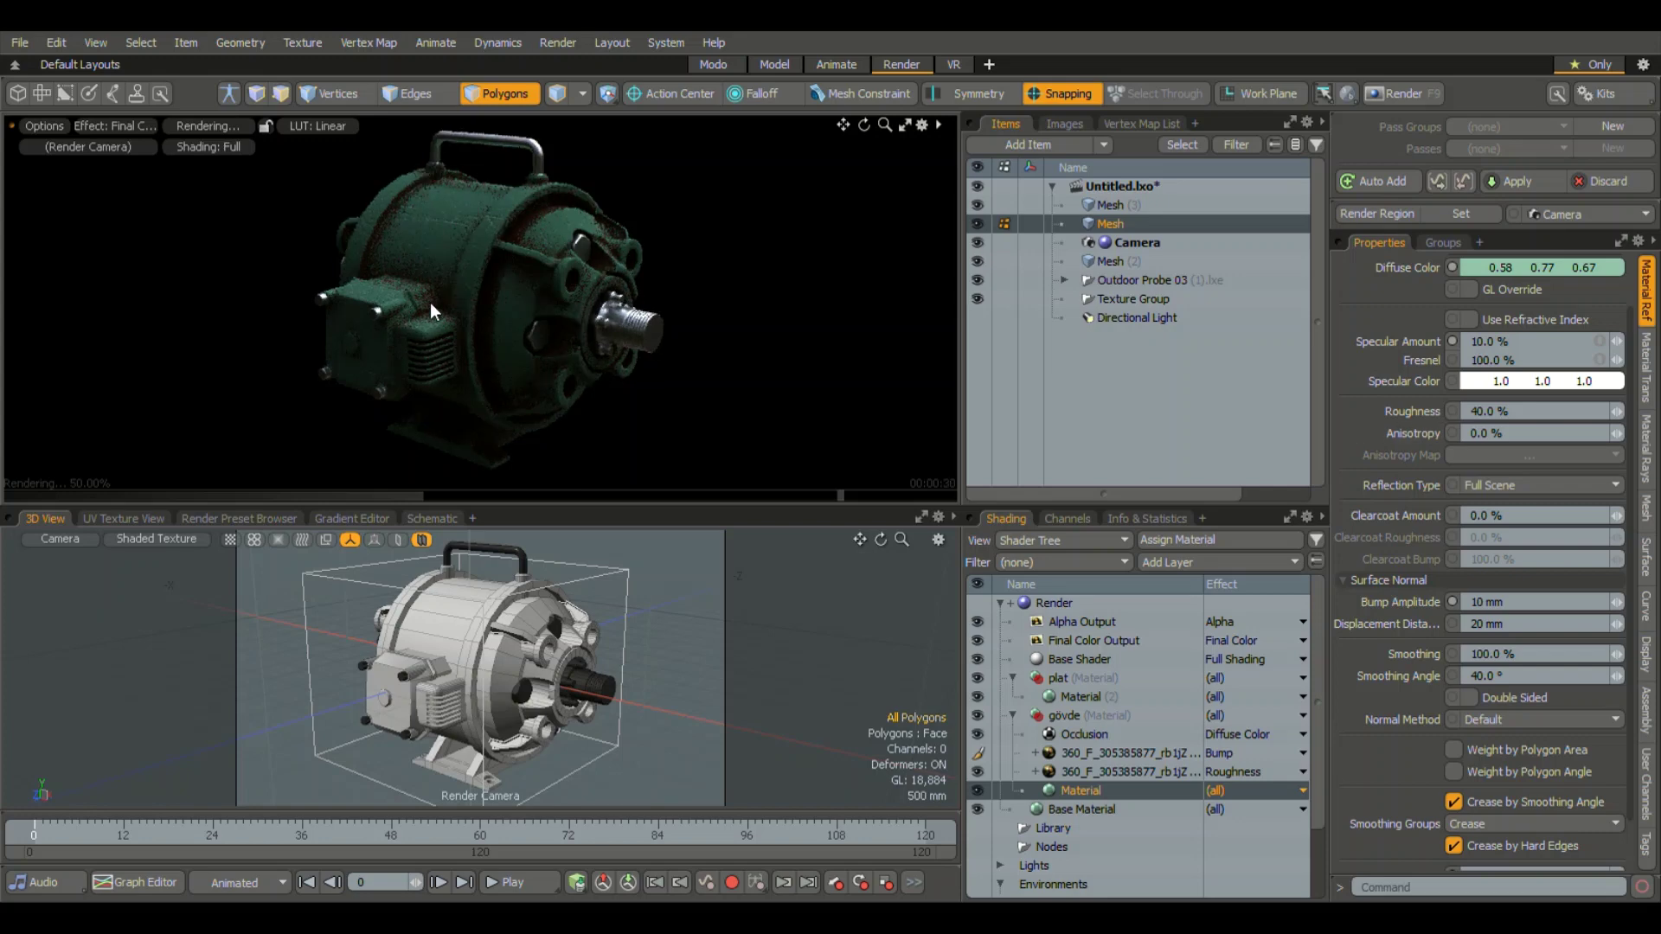
- Review the environment lighting settings and re-pick the motor body material before returning to modelling
left_click(1121, 600)
scroll(1081, 778, "down", 3)
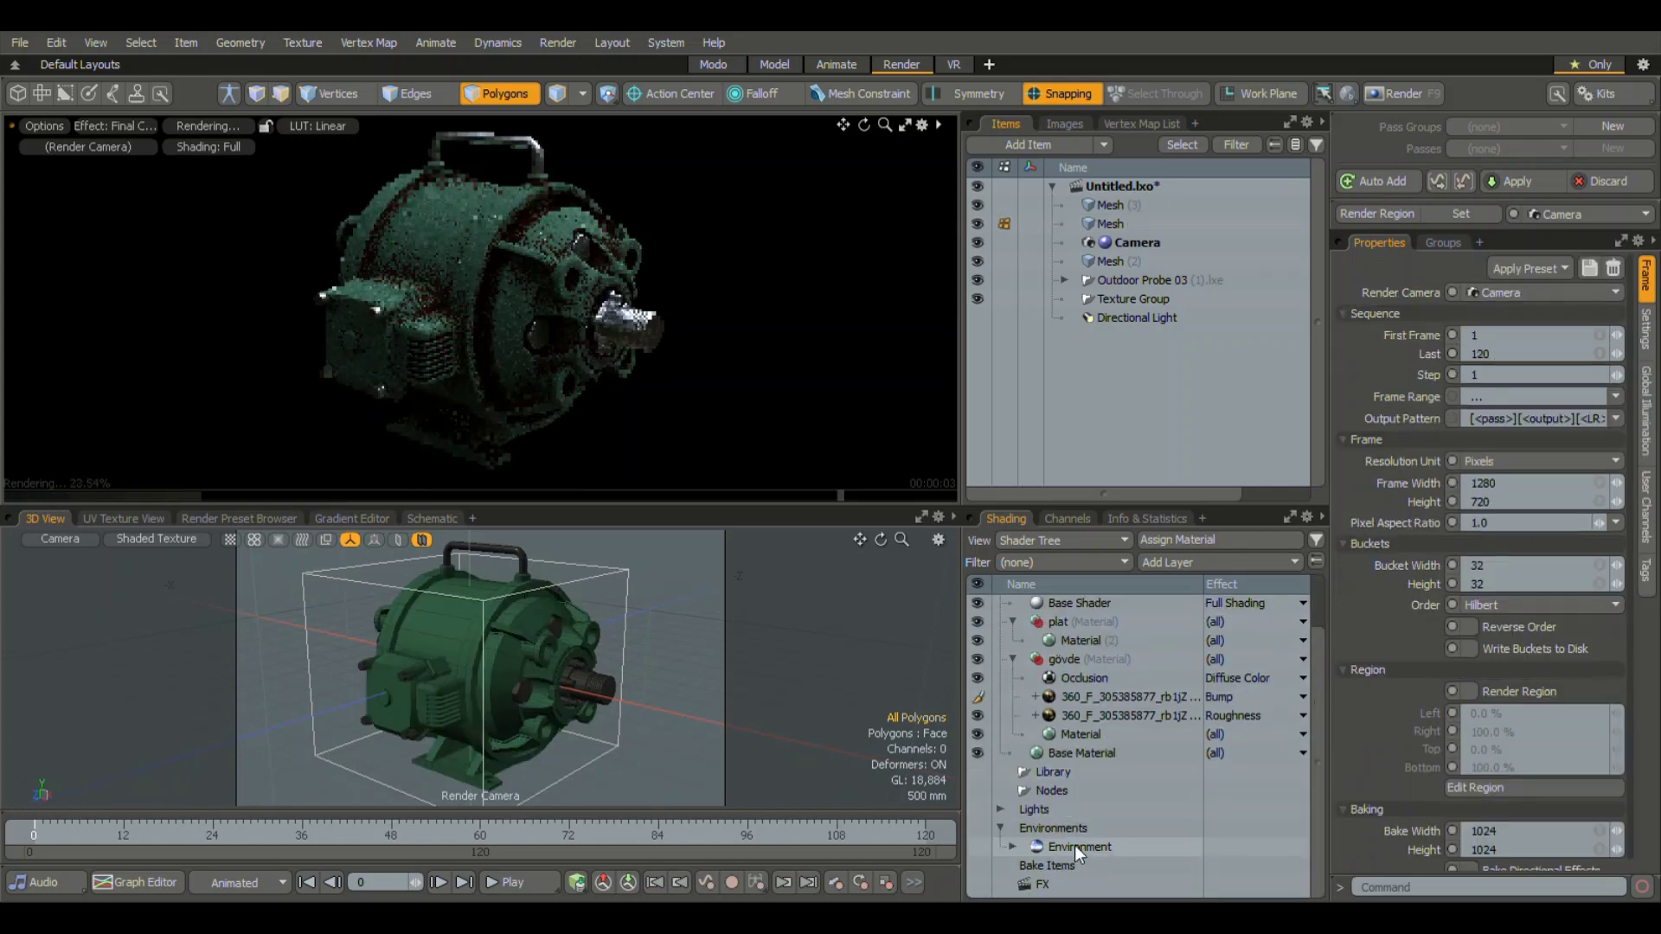
left_click(1074, 844)
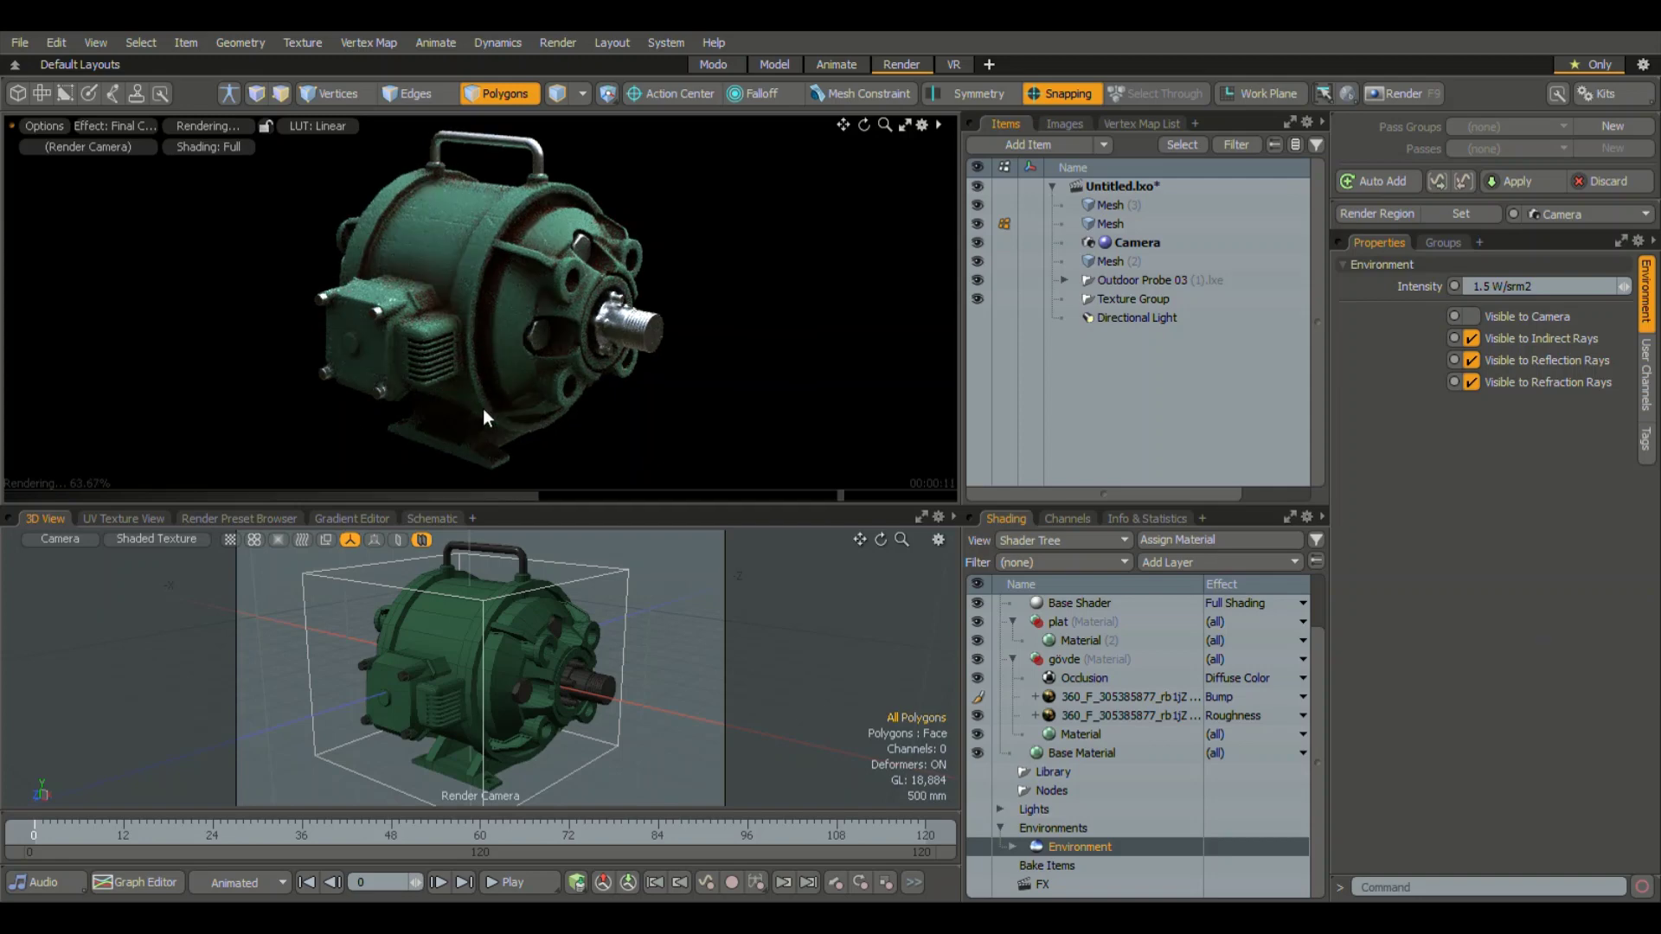
middle_click_drag(482, 408, 426, 408)
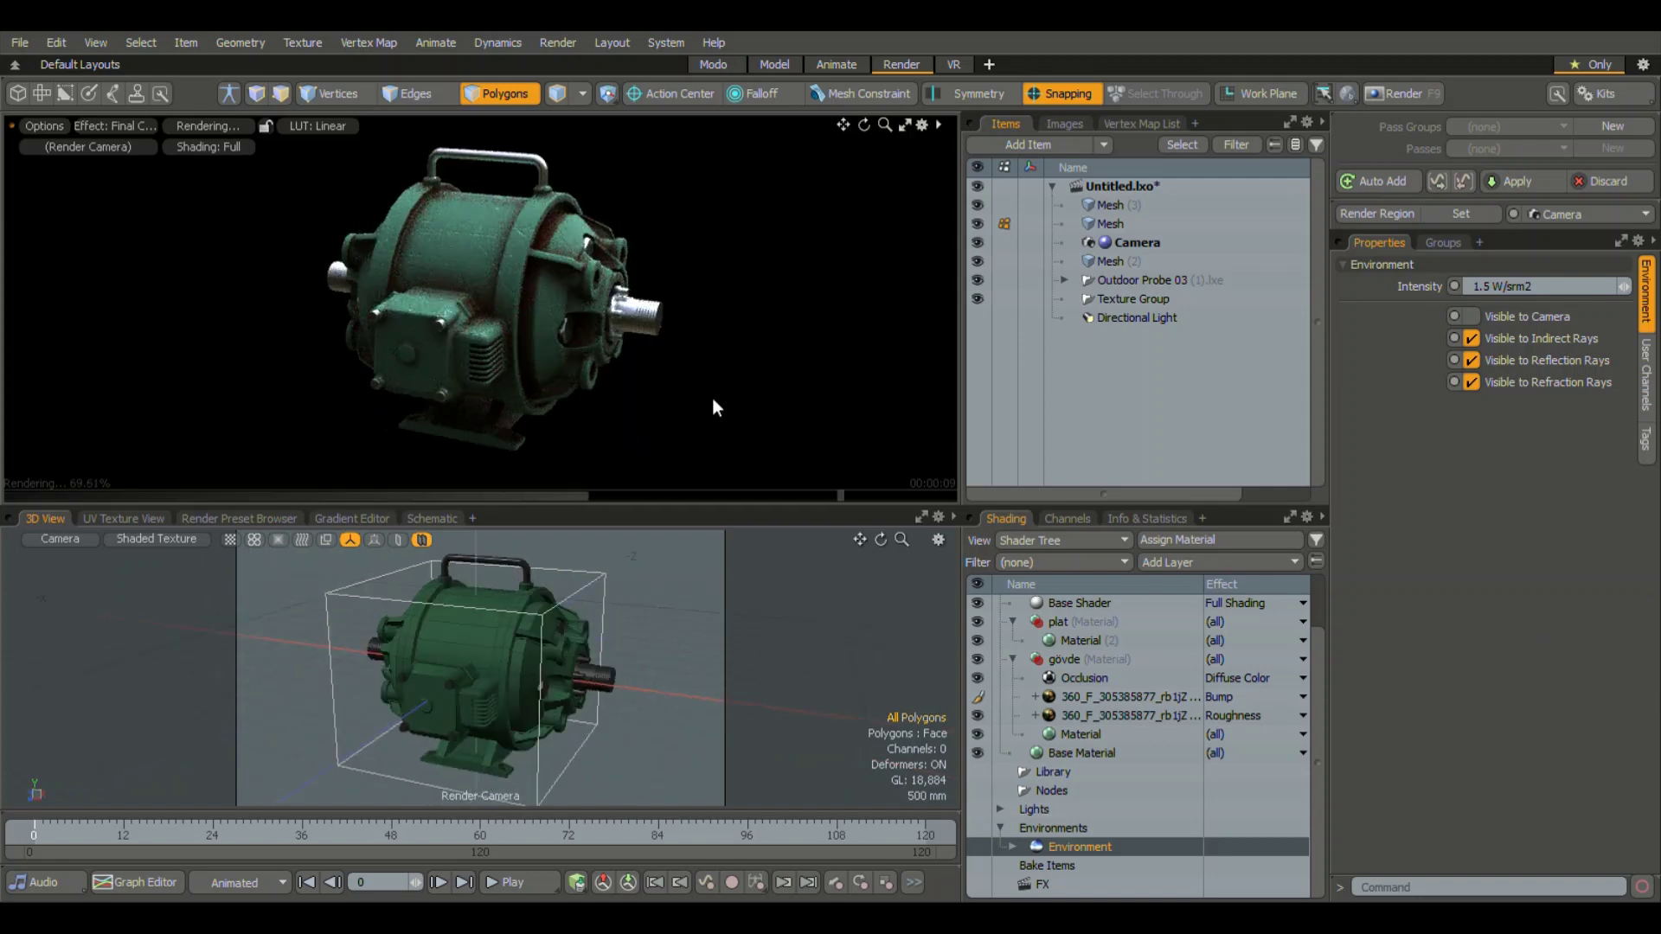
left_click(496, 292)
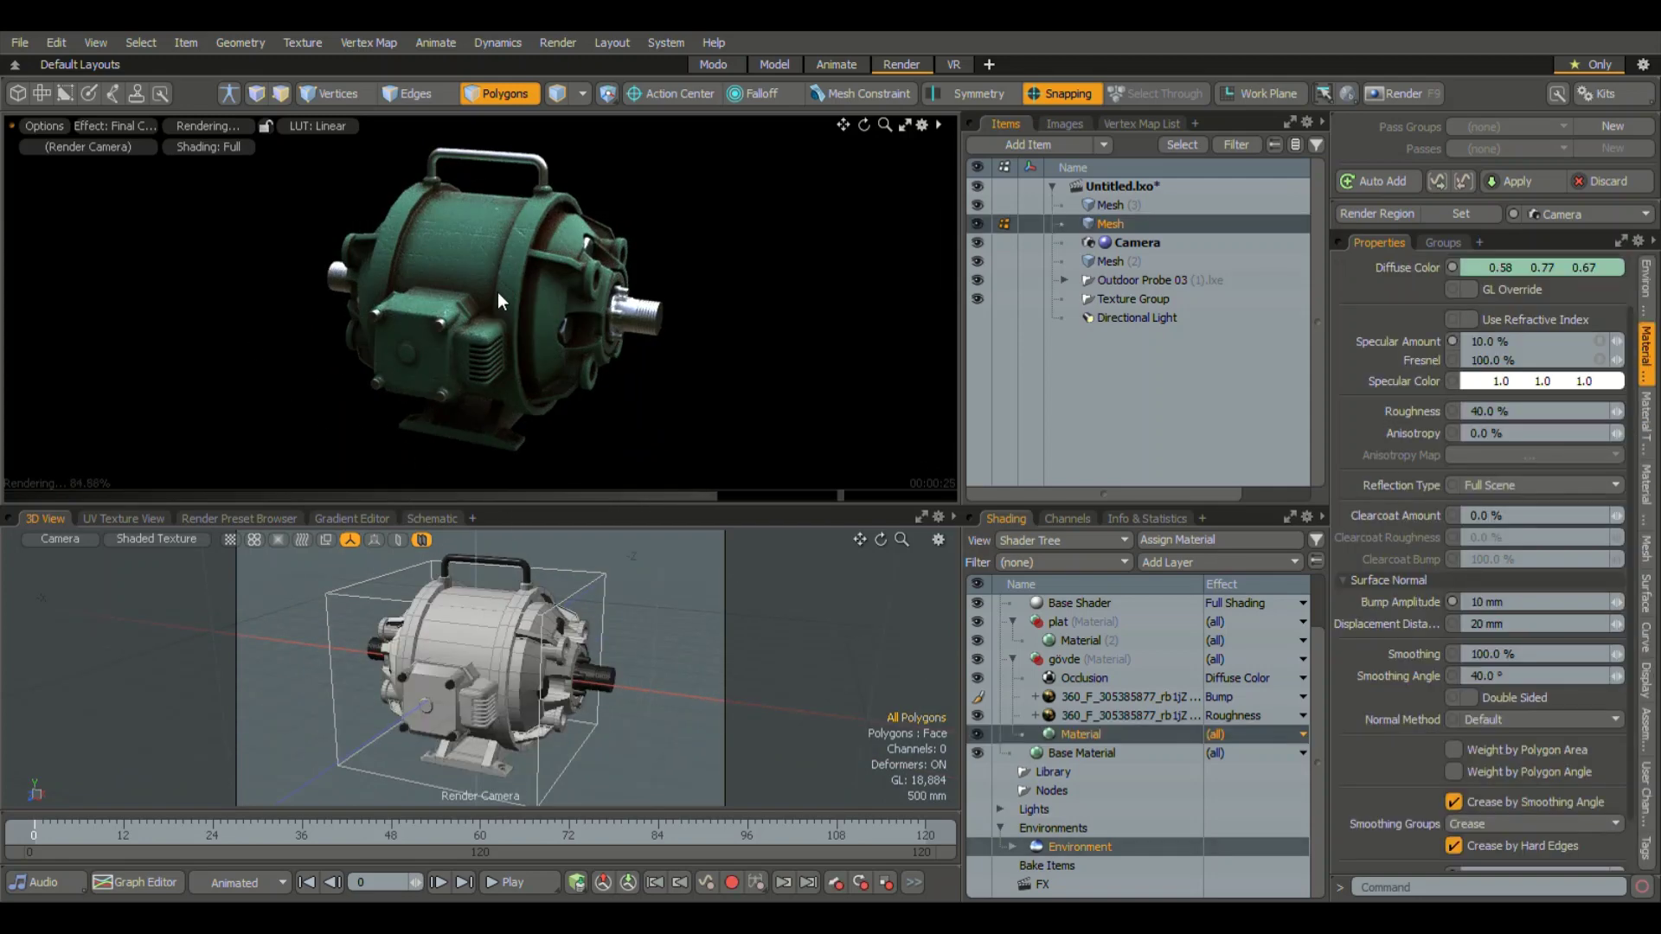
left_click(774, 64)
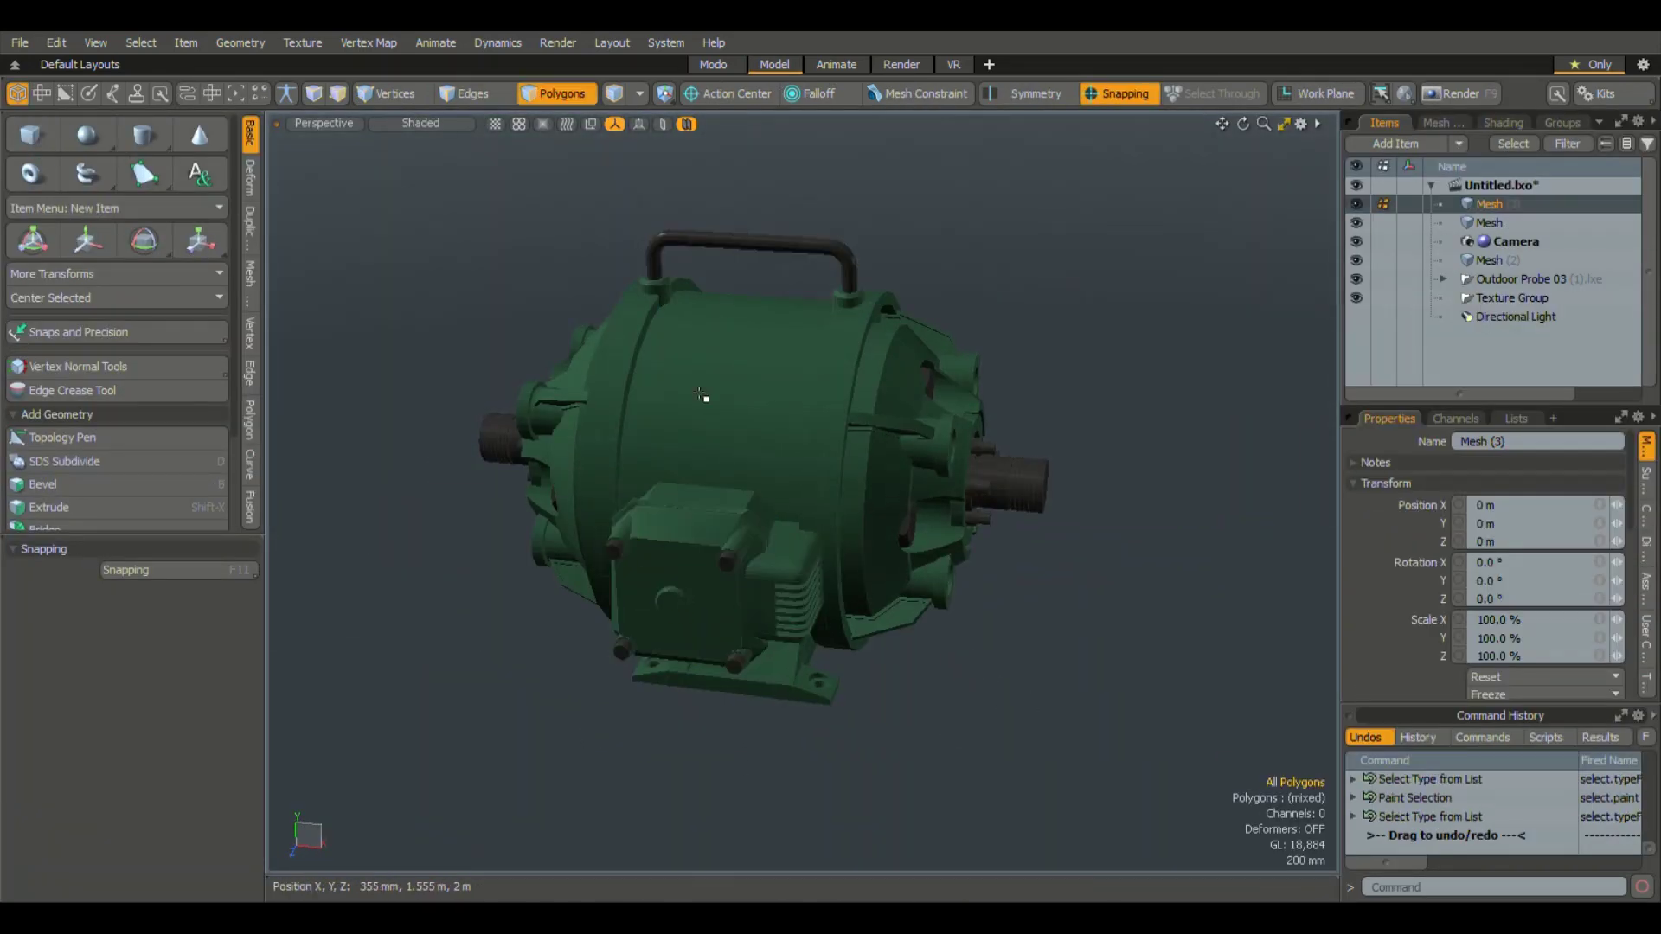
- Inset a body face of the motor into a nameplate panel
left_click(779, 379)
key("b")
key("shift+a")
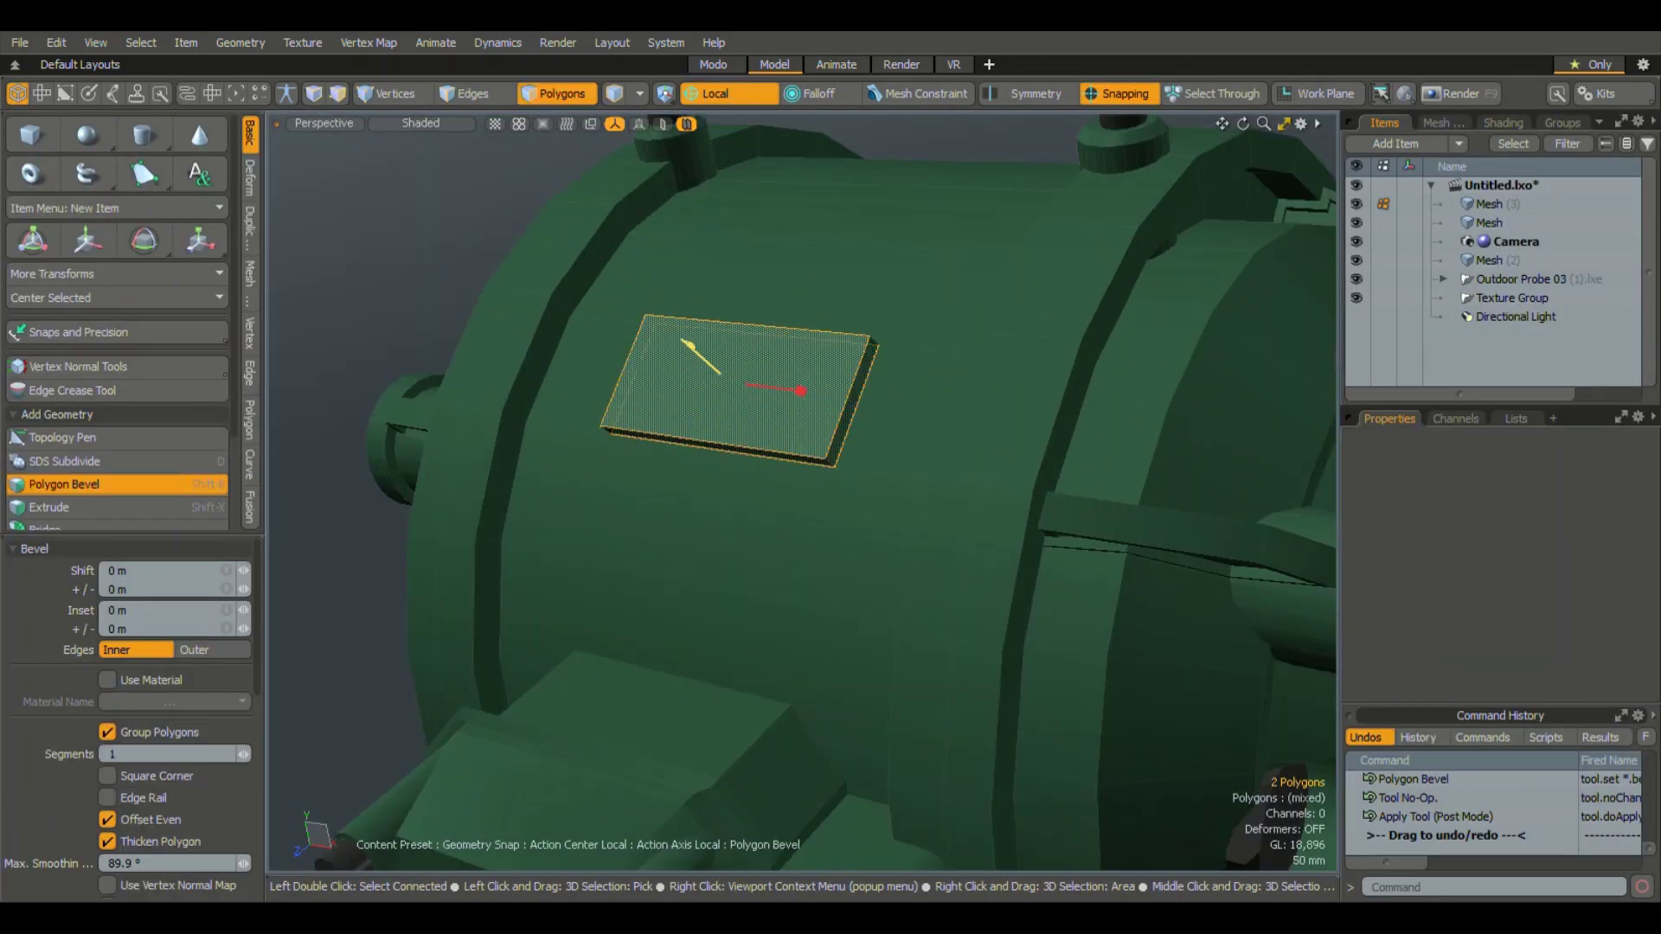
key("2")
- Bevel the nameplate groove edges and check the panel in the render preview
left_click_drag(852, 463, 761, 508, "alt")
left_click(653, 428)
key("b")
key("space")
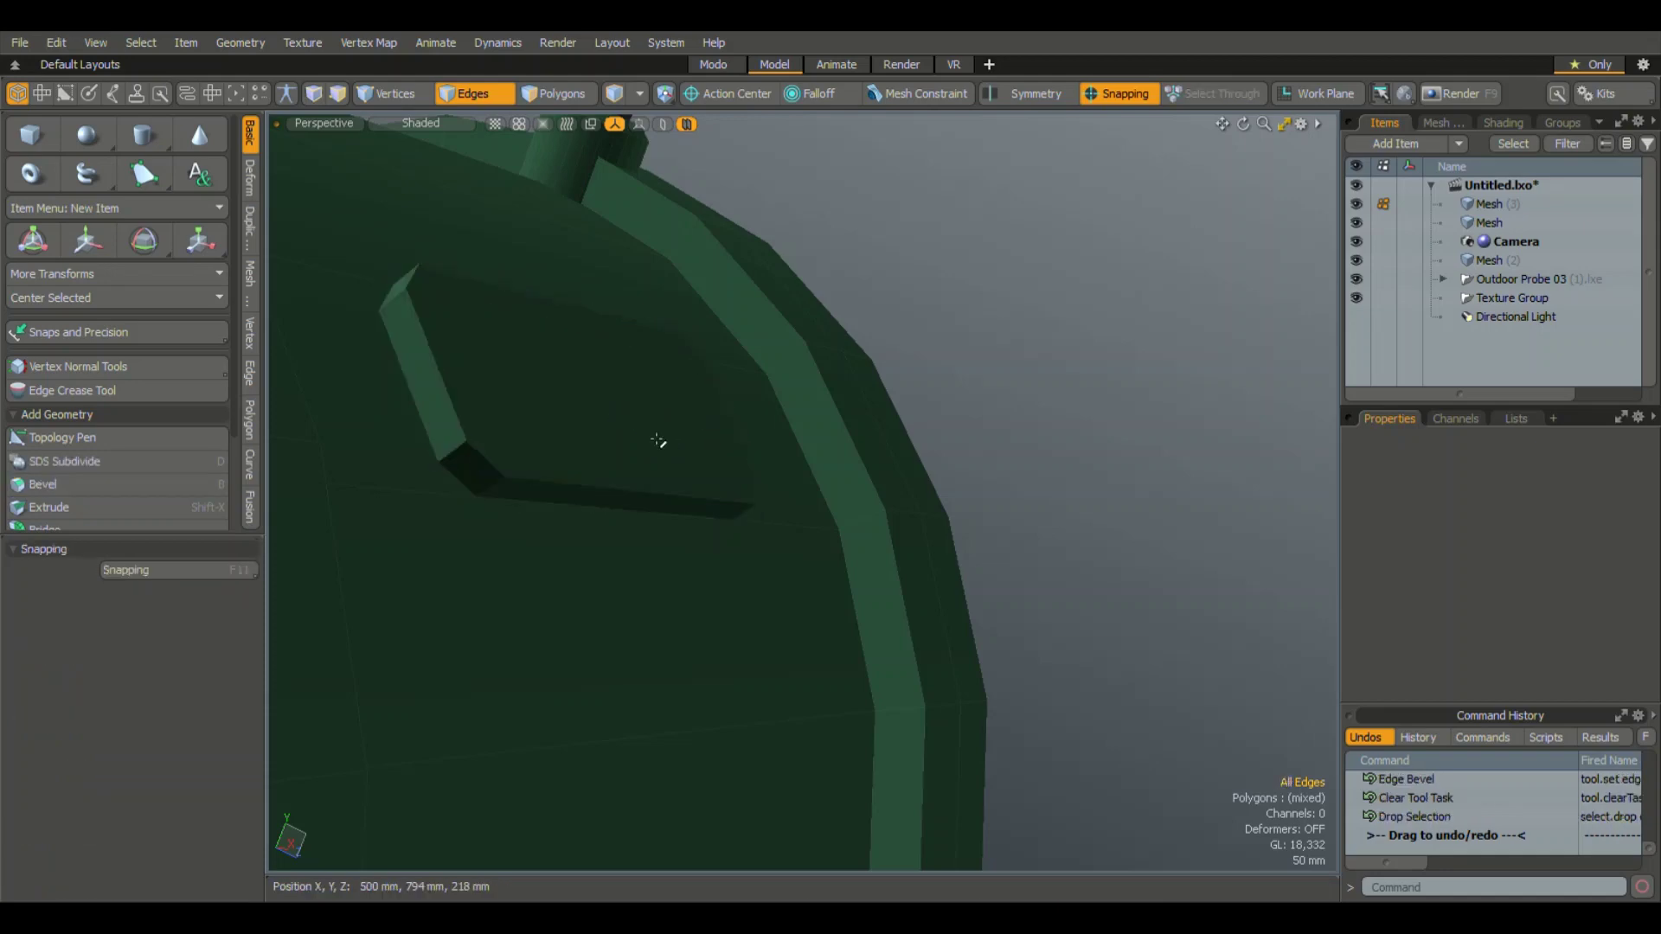
key("3")
left_click(761, 434)
scroll(790, 427, "down", 2)
key("Escape")
scroll(778, 519, "down", 5)
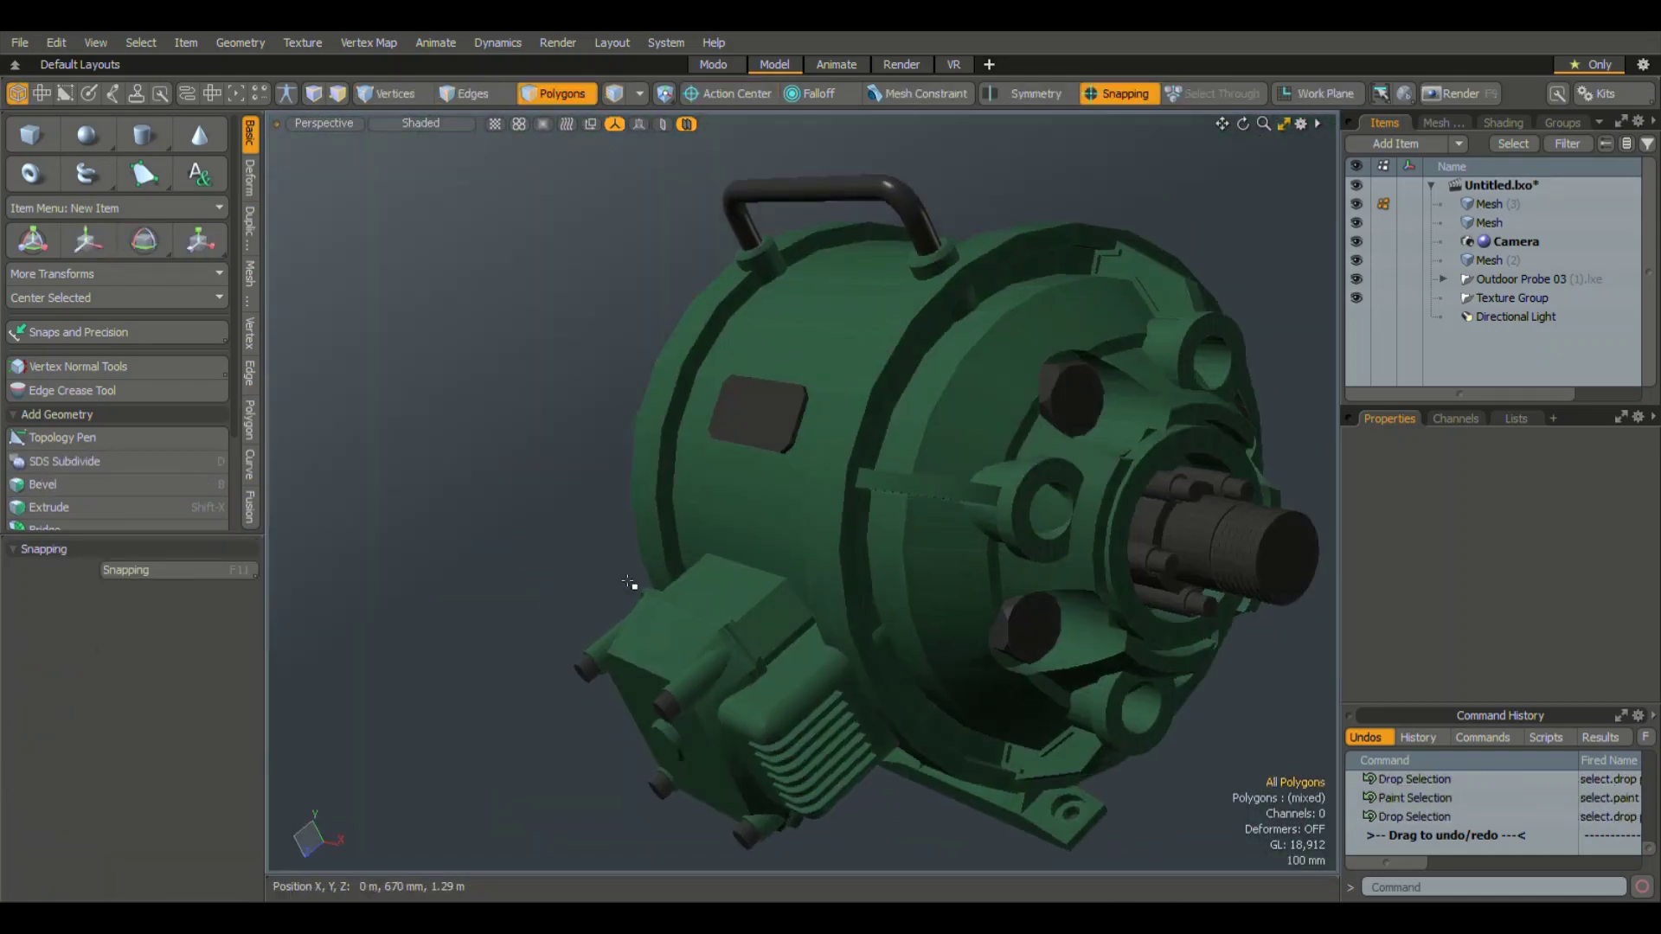
left_click(901, 64)
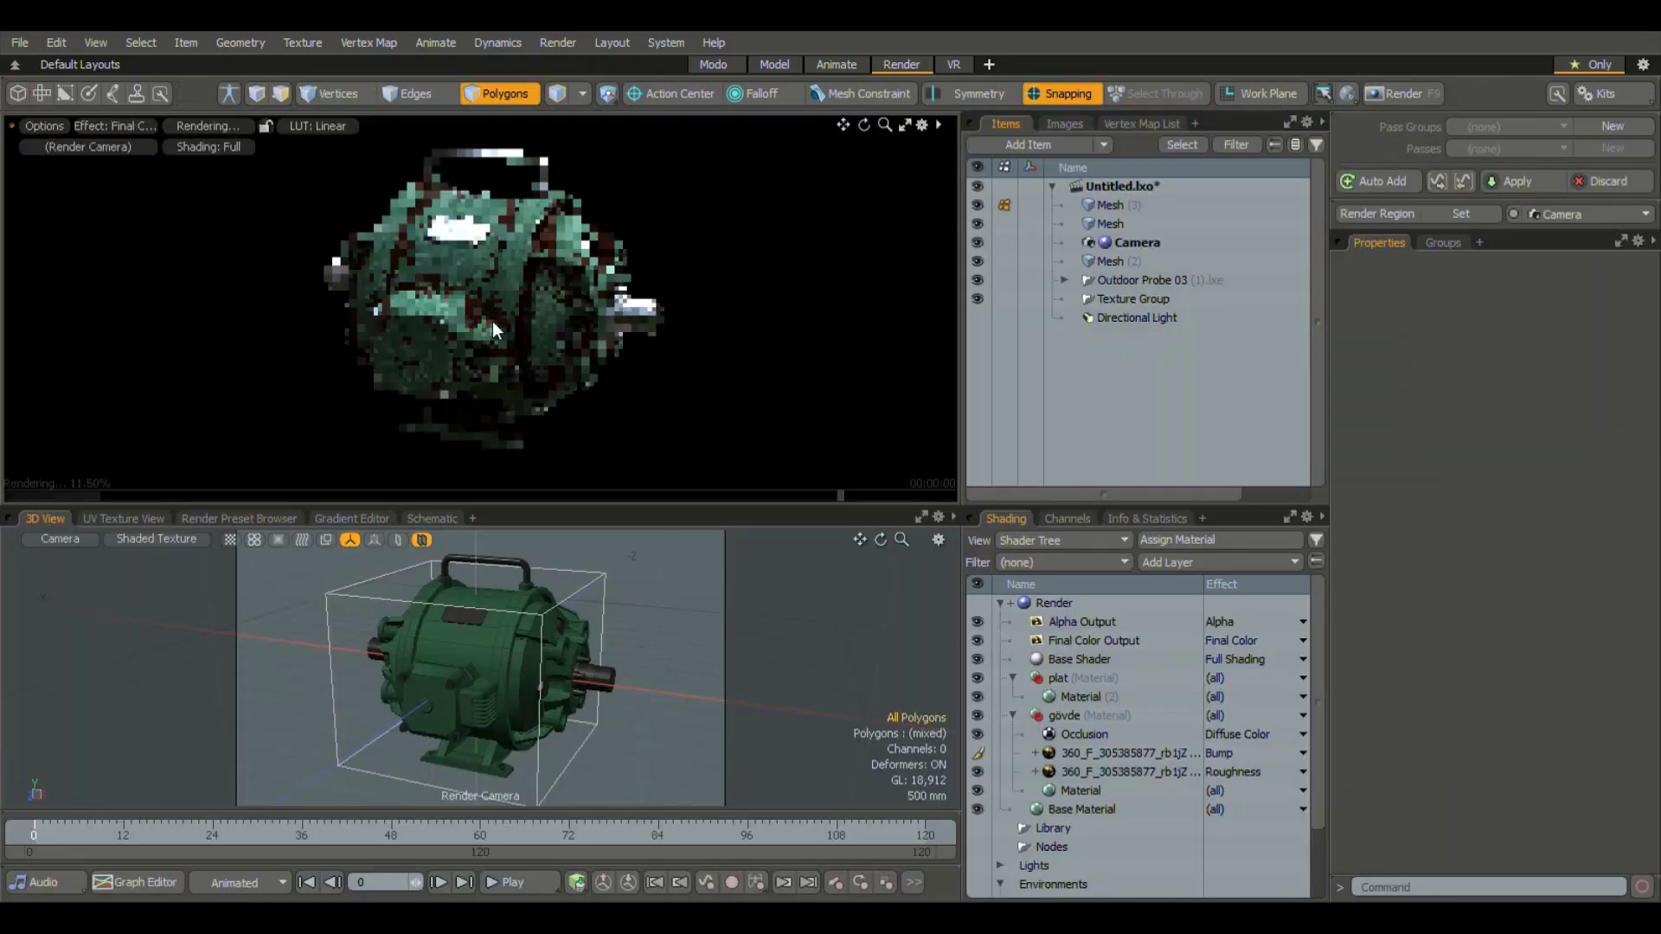
- Bevel the inset nameplate face on the motor body
left_click(773, 64)
mouse_move(537, 501)
left_mouse_down()
mouse_move(670, 530)
mouse_move(666, 516)
left_mouse_up()
scroll(778, 519, "up", 5)
key("b")
scroll(778, 519, "down", 5)
- Lower the environment intensity to 1.2 W/srm2 in the render preview
left_click(901, 64)
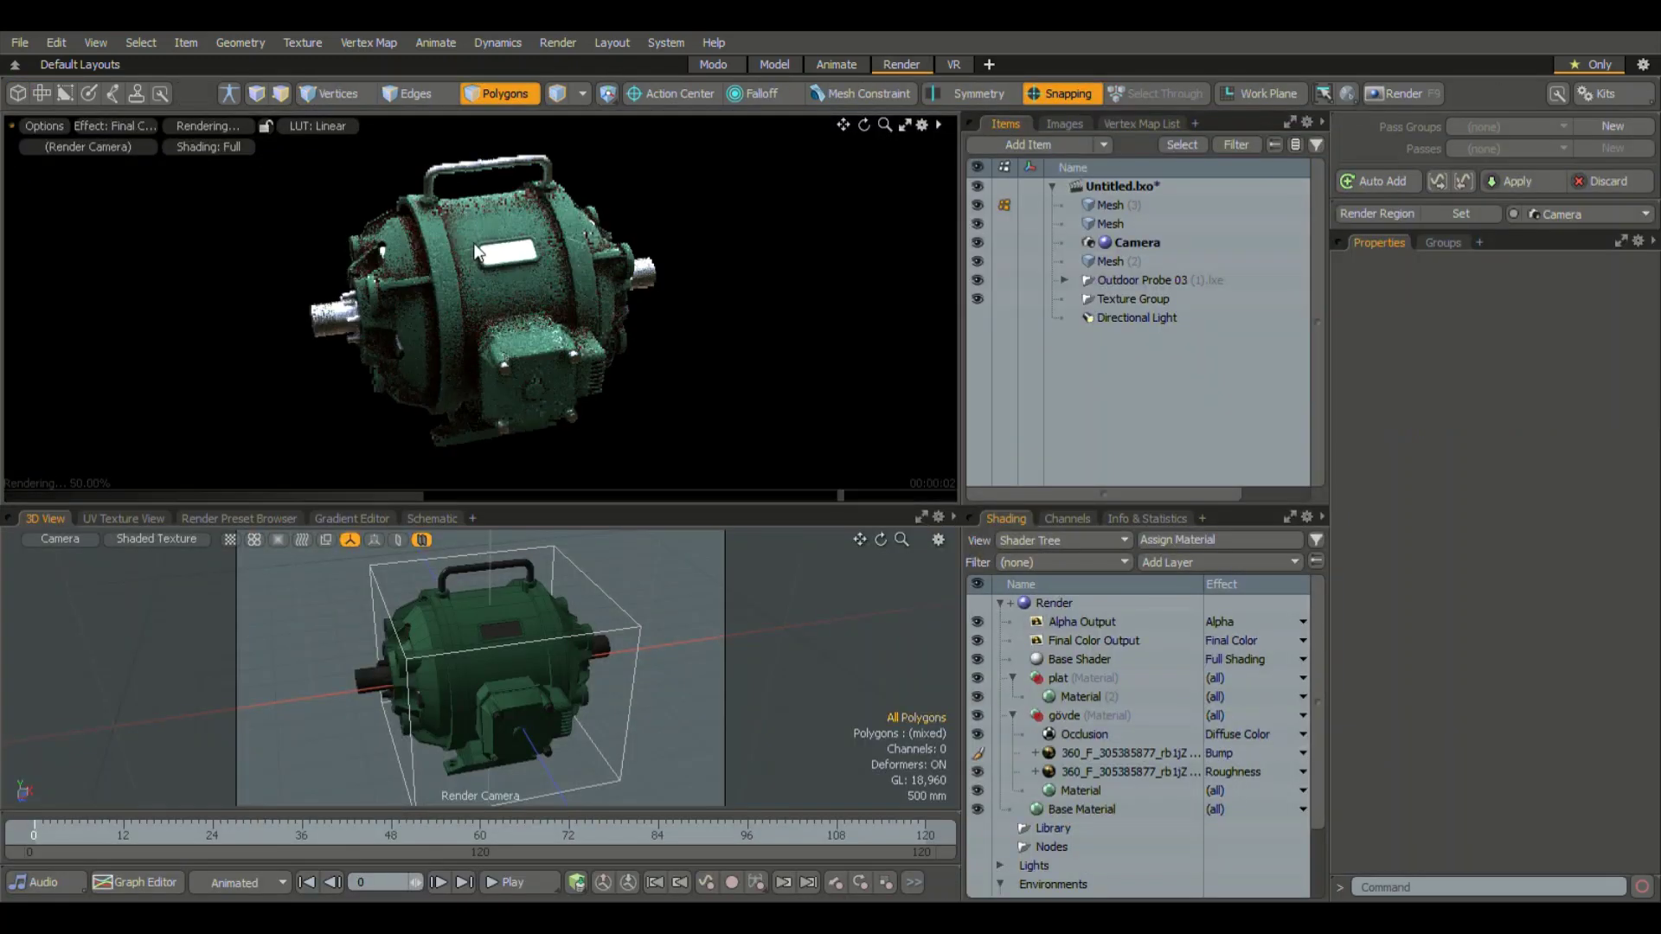
mouse_move(476, 252)
left_mouse_down("alt")
mouse_move(434, 235)
mouse_move(610, 386)
mouse_move(522, 432)
left_mouse_up("alt")
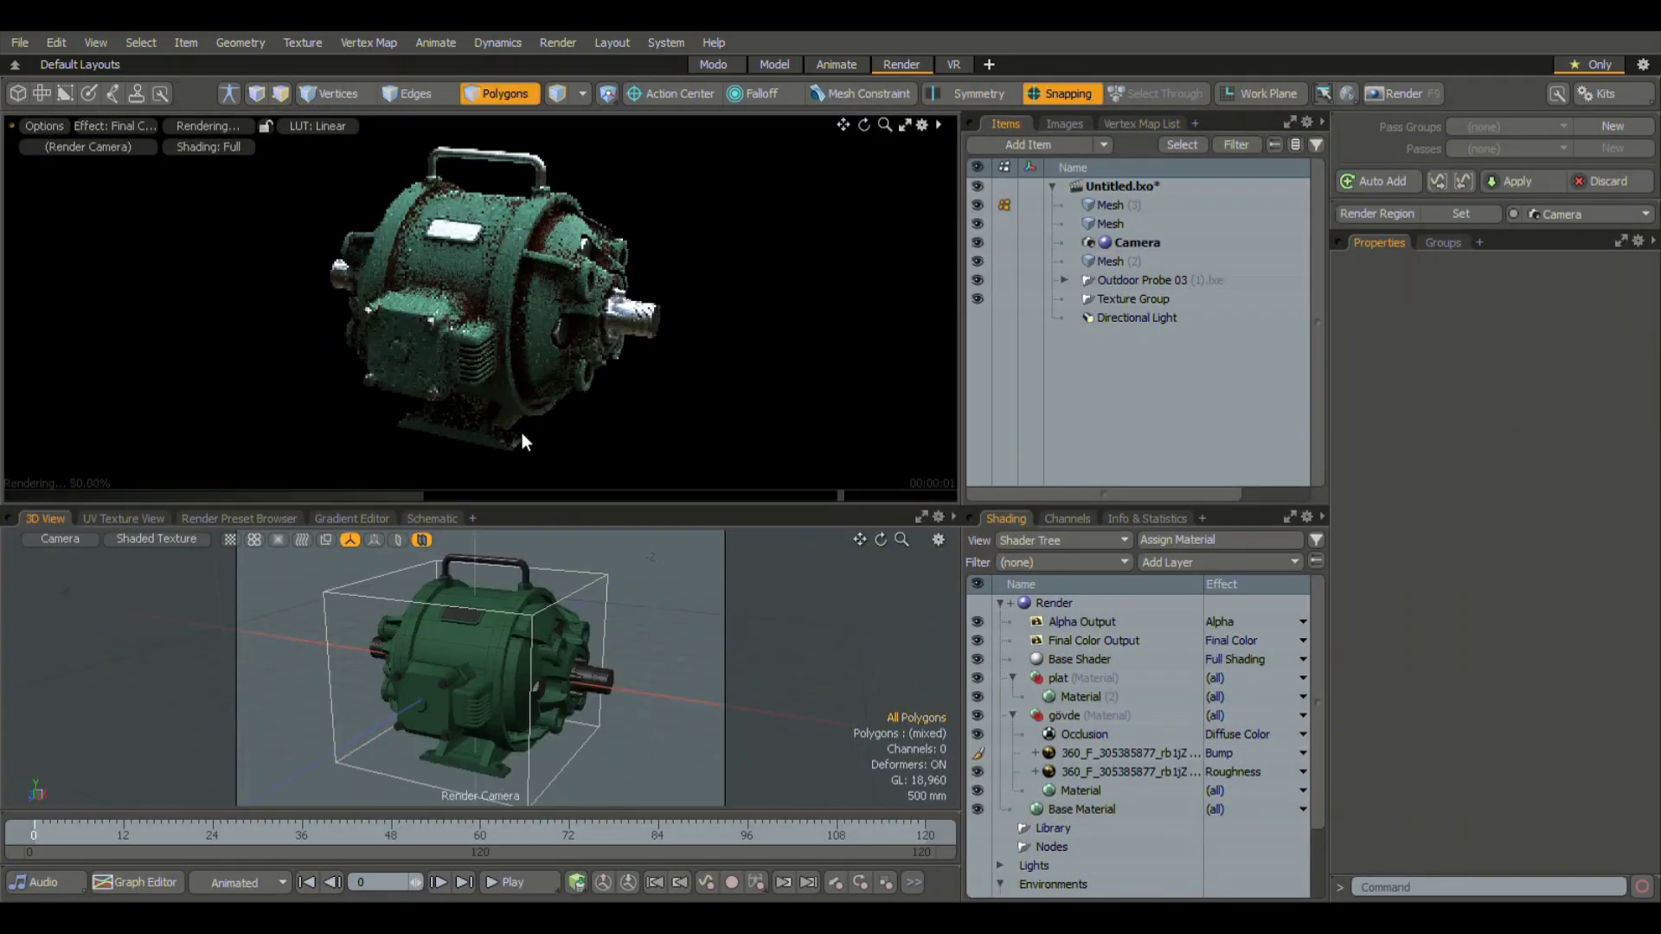
scroll(1082, 839, "down", 3)
left_click(1080, 846)
left_click(1436, 299)
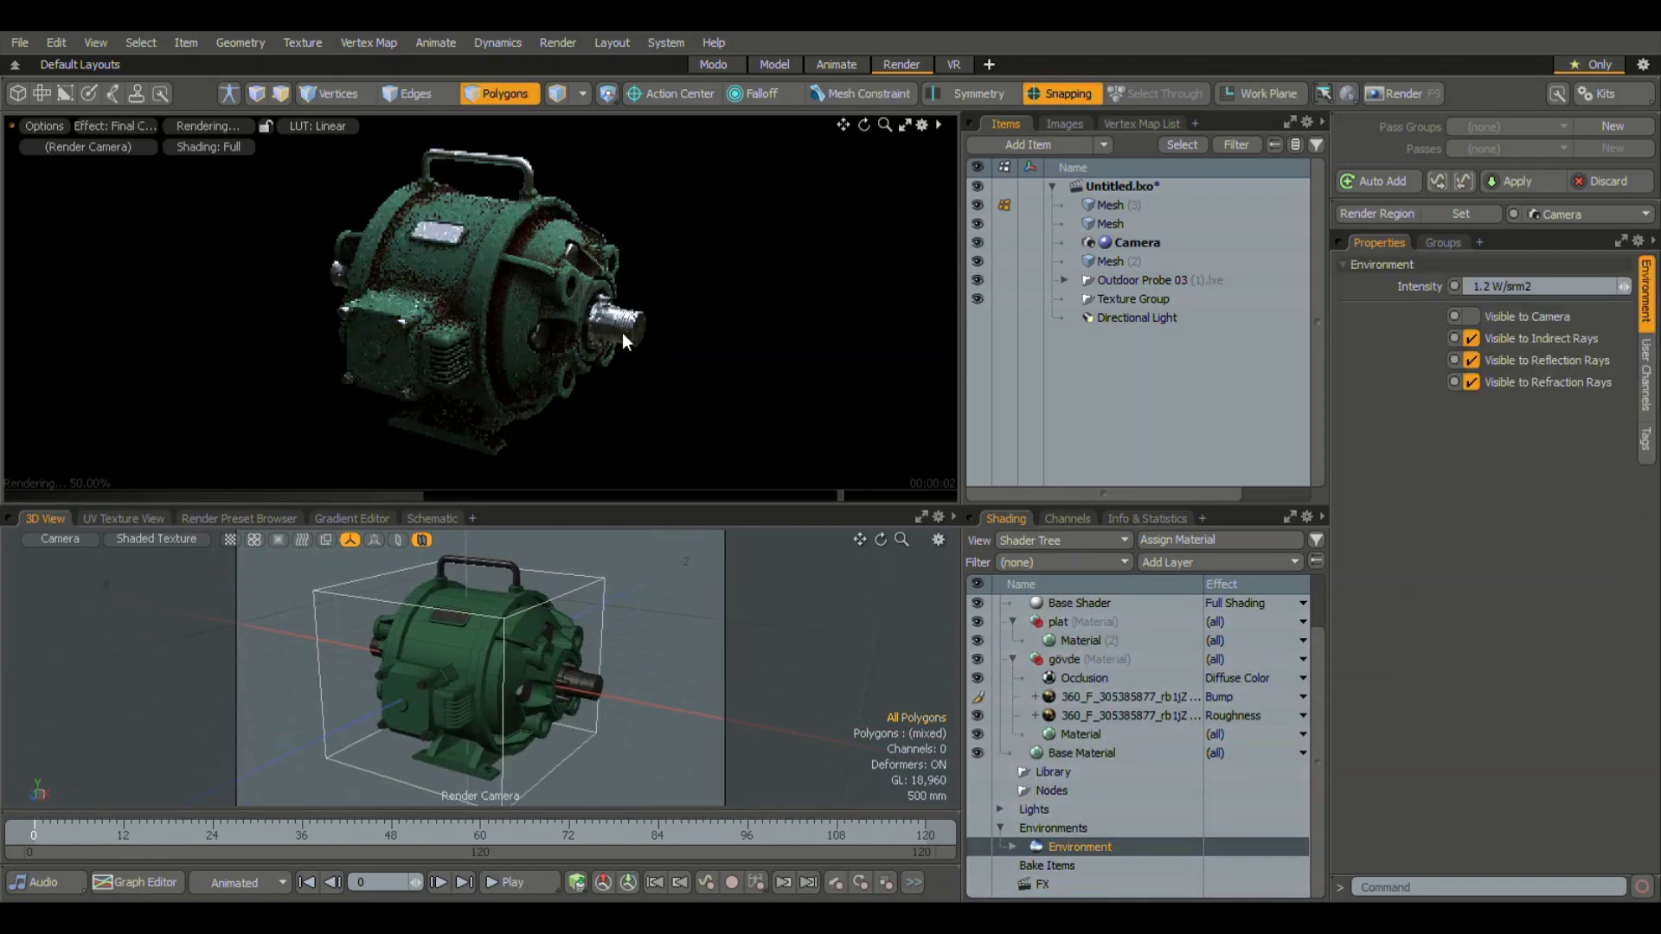
- Set render output to 1920×1080 with 16-pixel buckets and 16 antialiasing samples
scroll(1081, 692, "up", 2)
left_click(1054, 603)
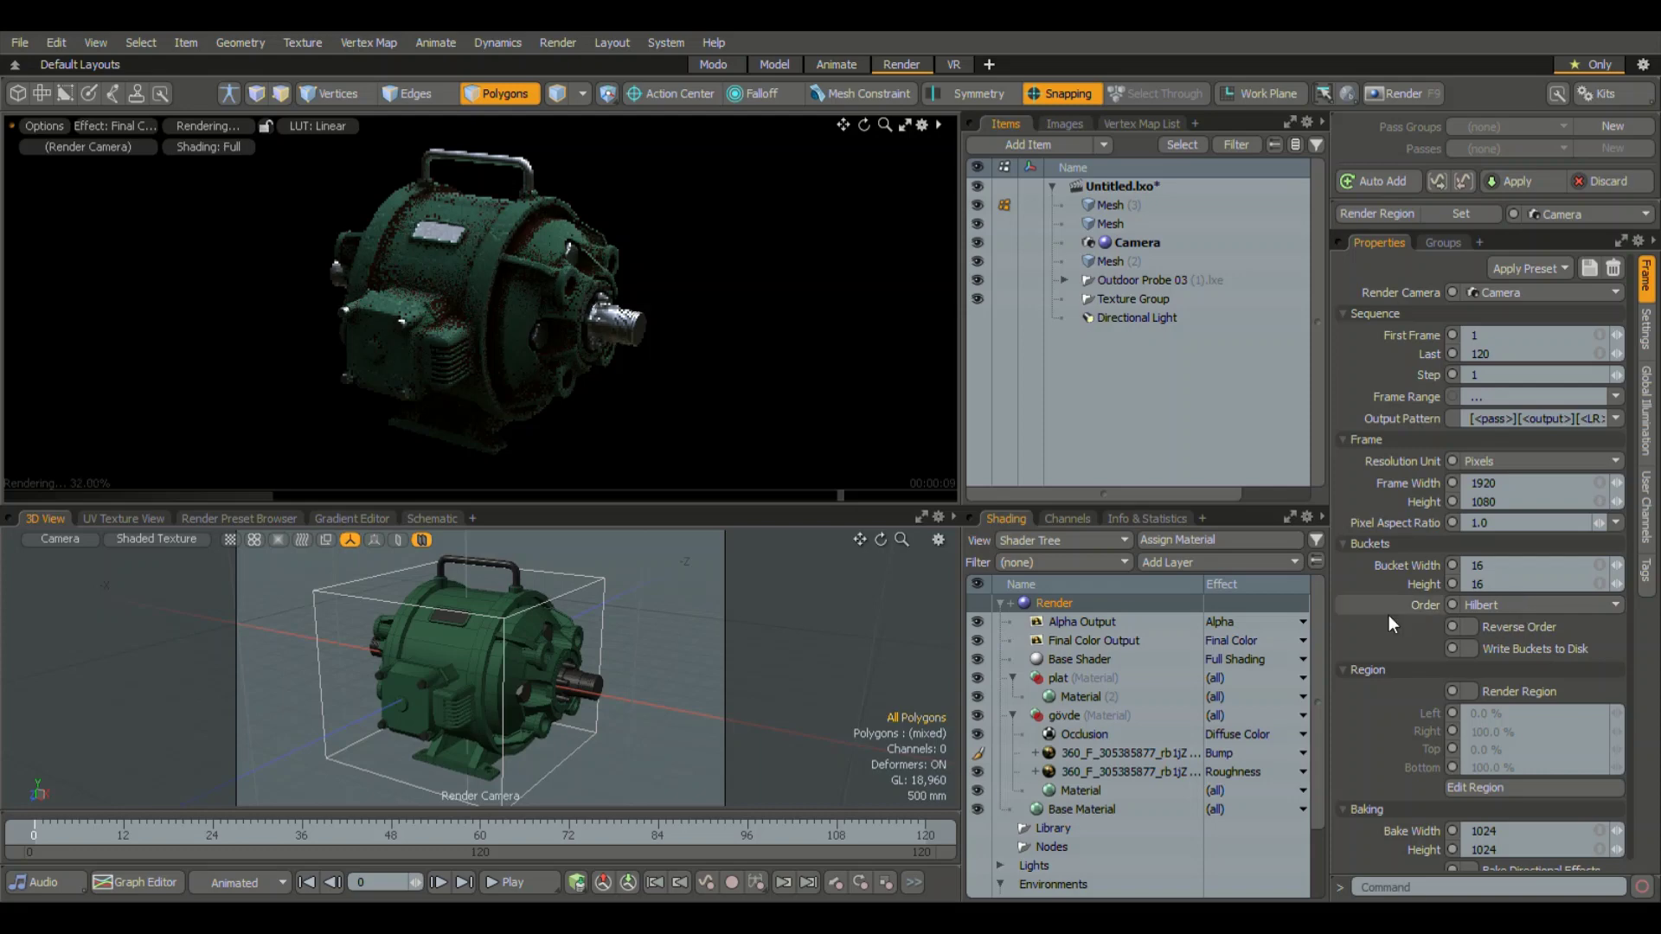
scroll(1388, 615, "down", 1)
scroll(1472, 632, "down", 1)
scroll(1514, 402, "up", 1)
scroll(1513, 401, "down", 1)
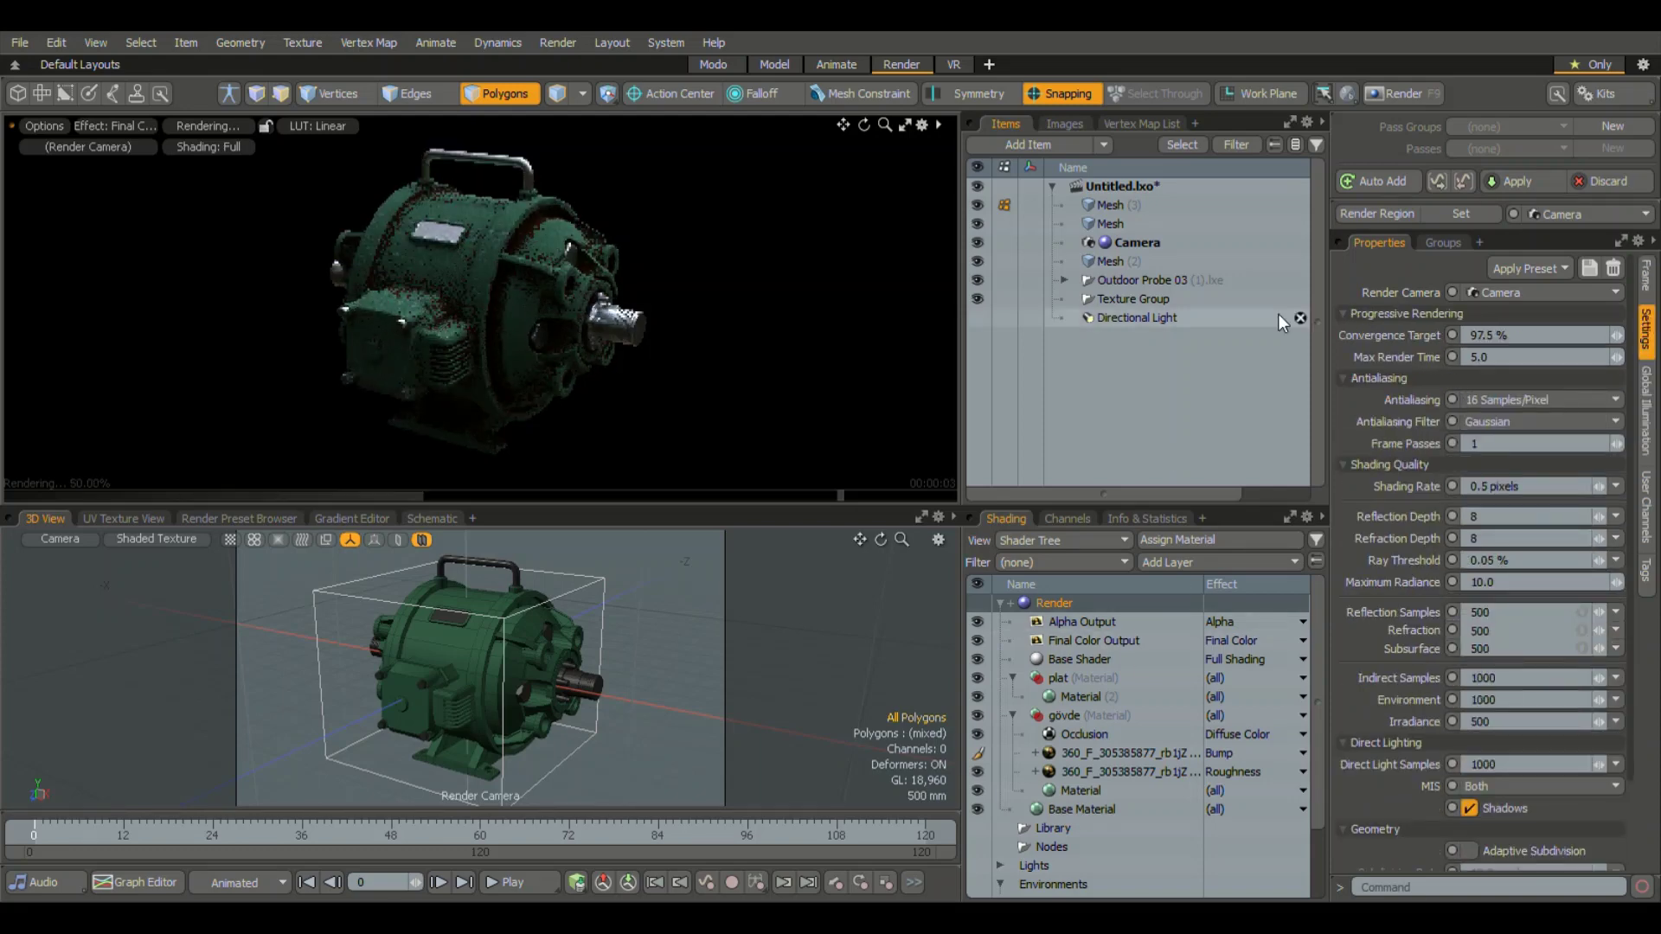